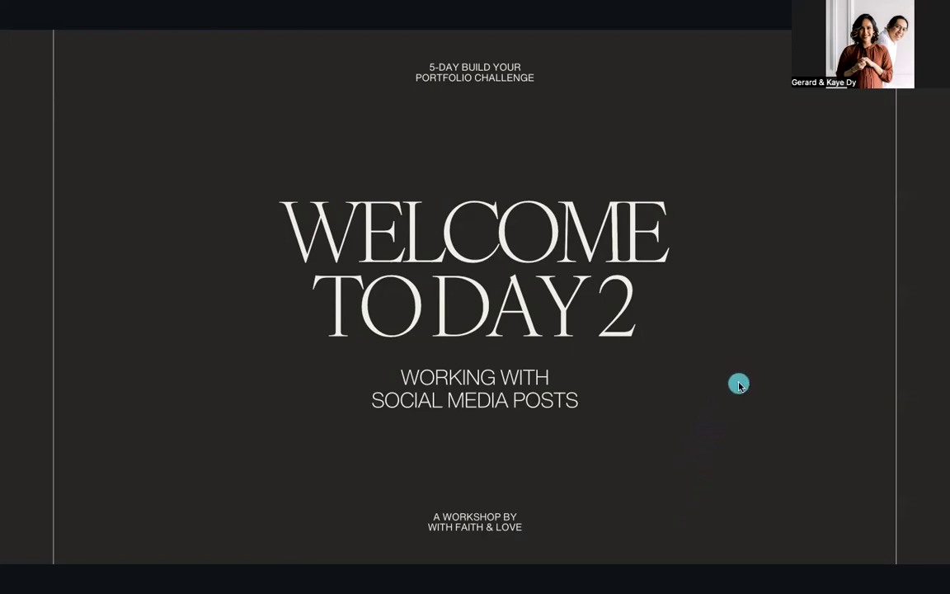
# Step: Switch from the presentation to the Canva home page and open the Brand Kits overview
pyautogui.click(753, 355)
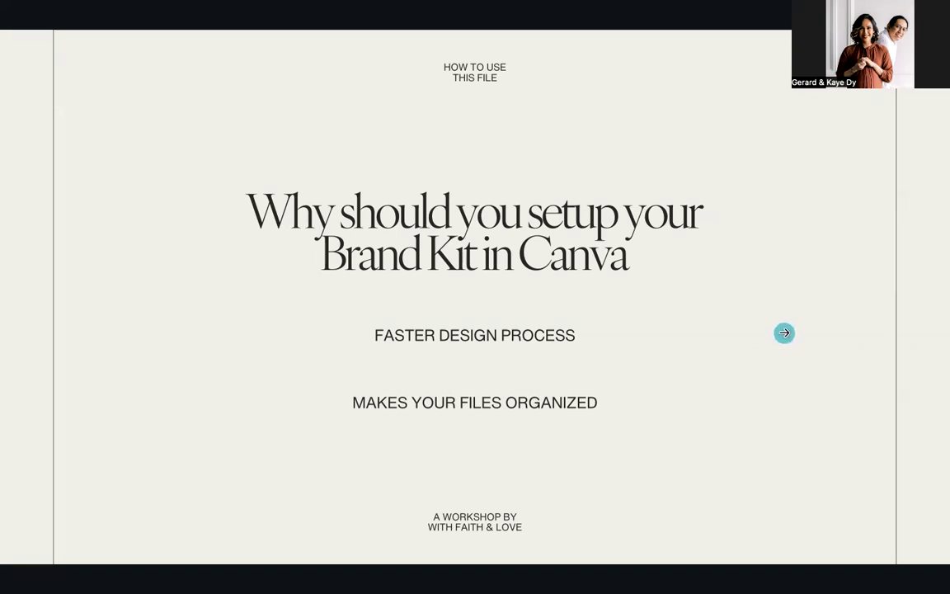
pyautogui.press('super+Tab')
pyautogui.scroll(1, 698, 407)
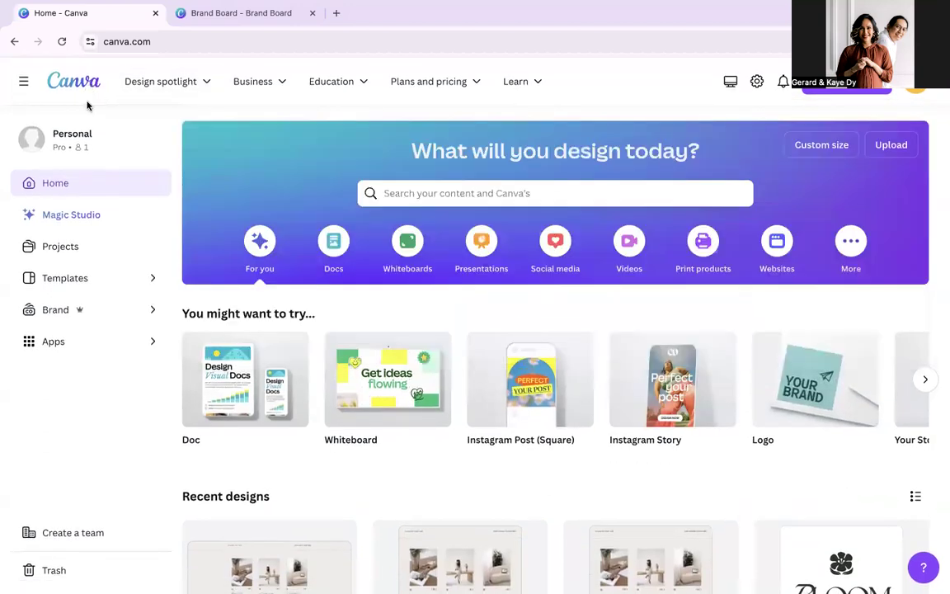
pyautogui.click(97, 309)
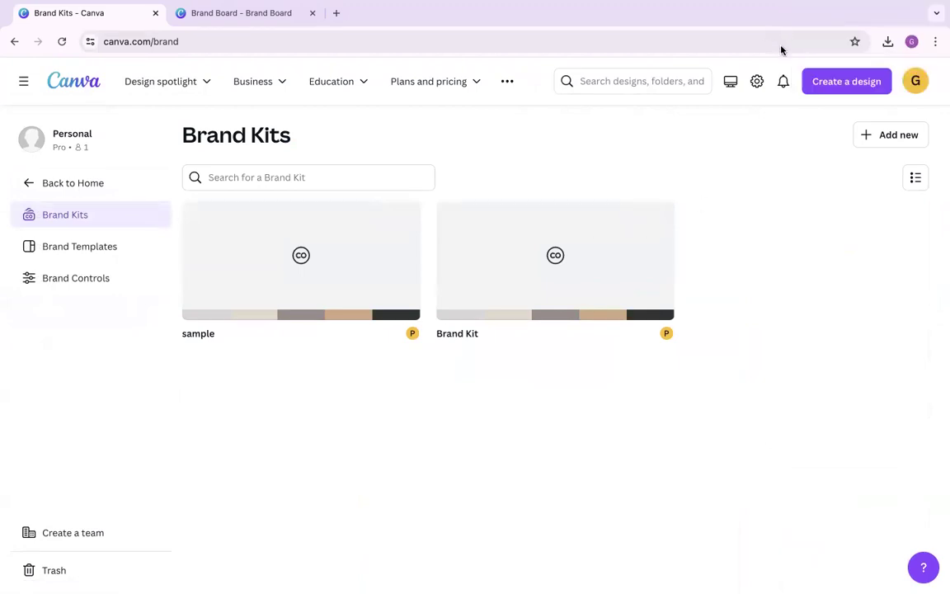
pyautogui.click(898, 137)
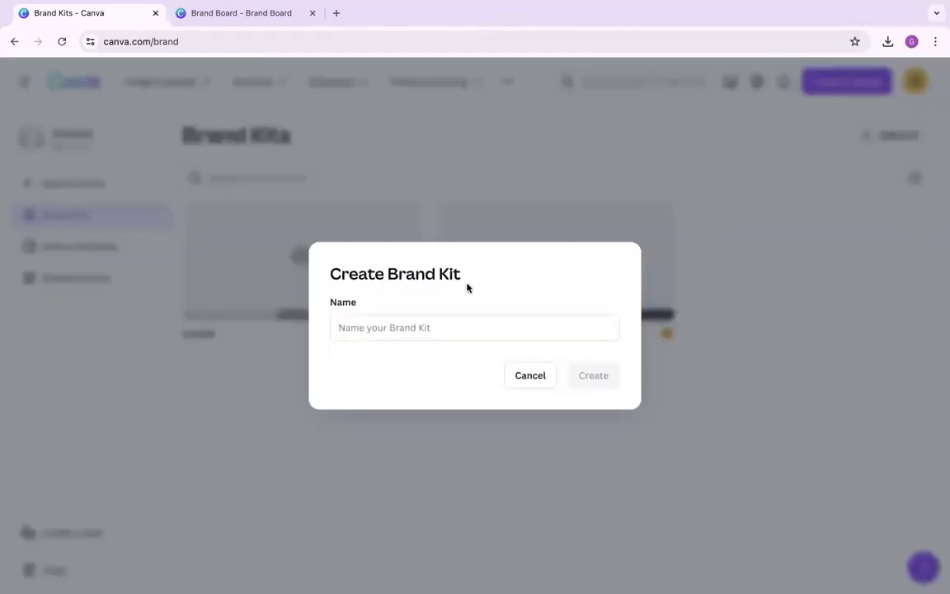
pyautogui.click(381, 326)
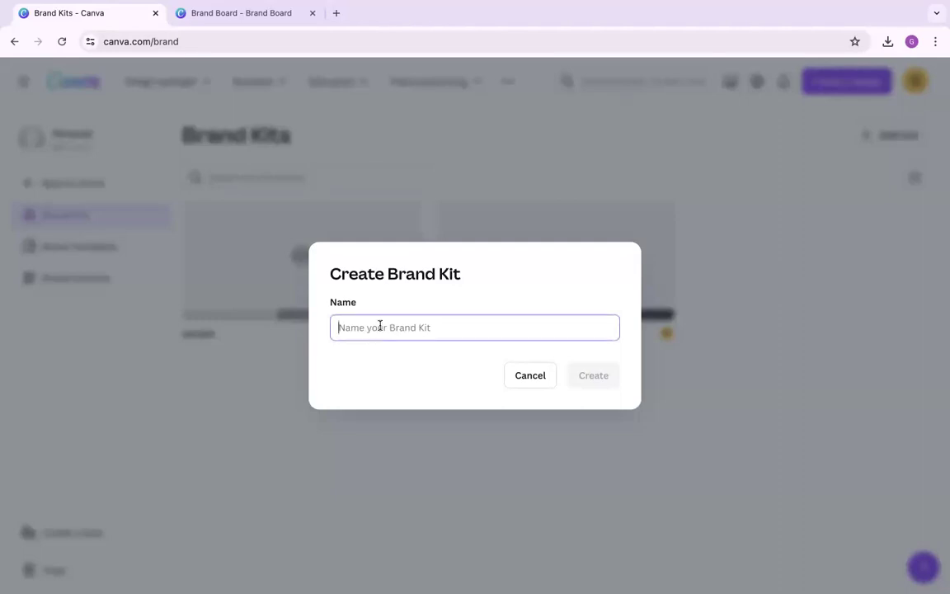
pyautogui.click(532, 379)
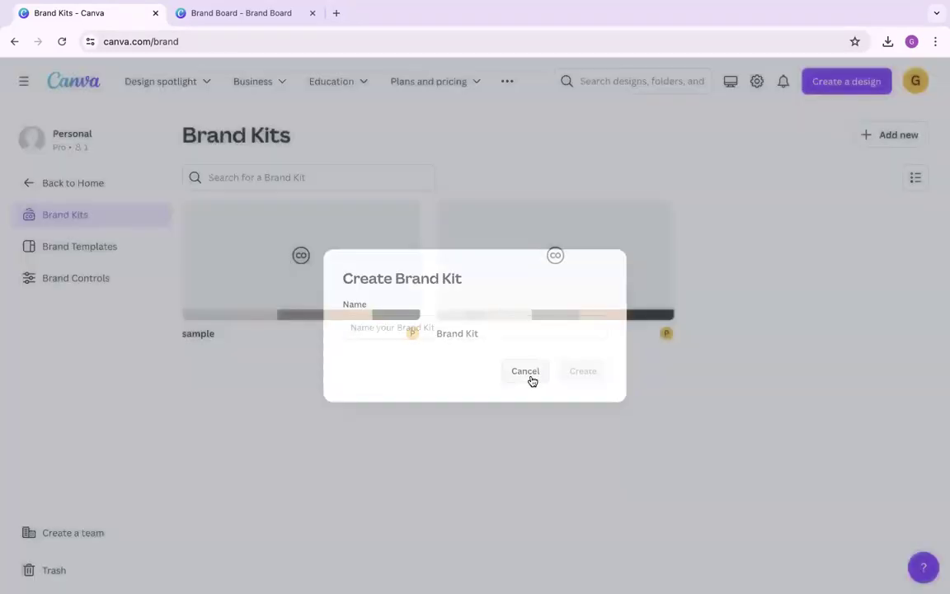
# Step: Open the existing kit named Brand Kit and rename it "Bloom DigitalCreations"
pyautogui.click(533, 275)
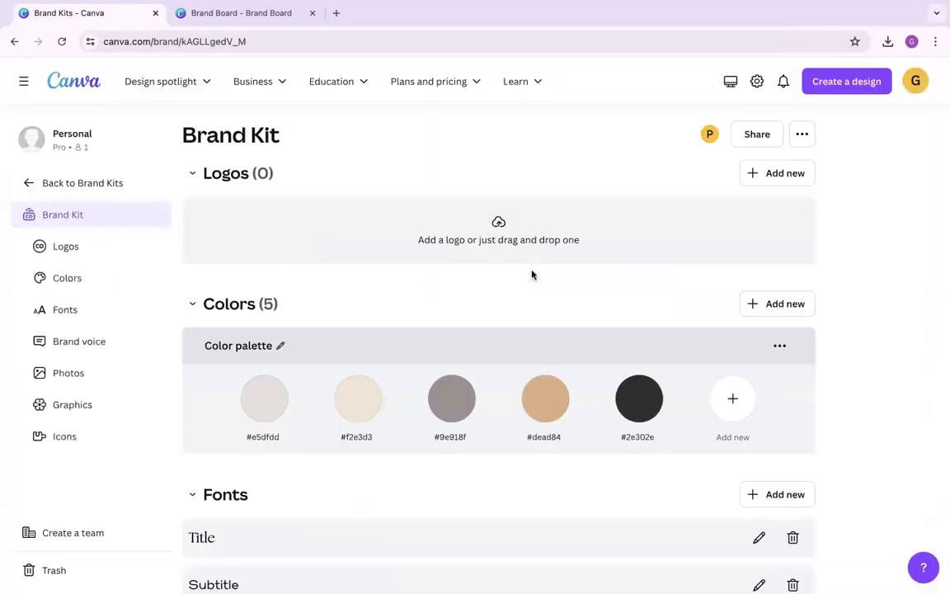
pyautogui.click(272, 134)
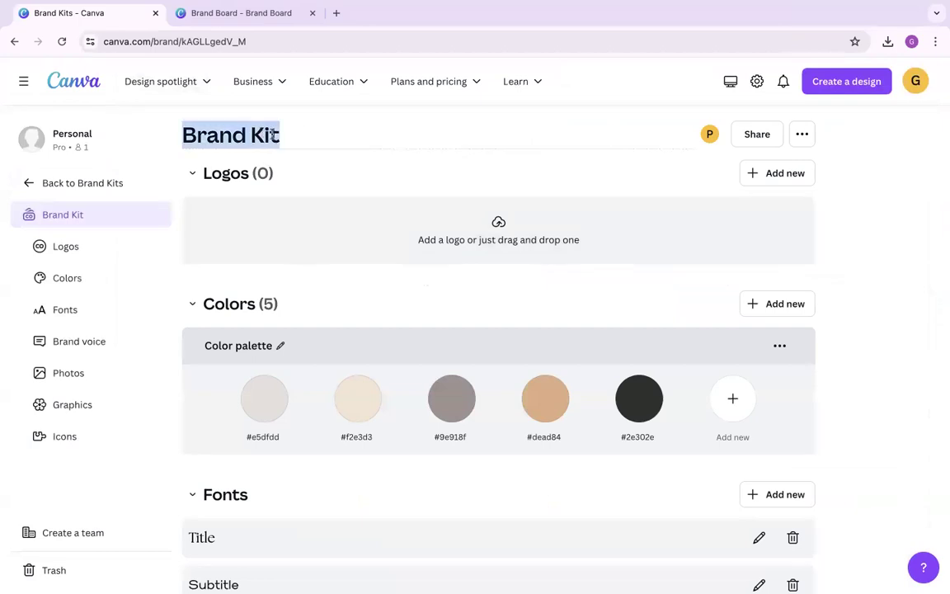
pyautogui.write('B')
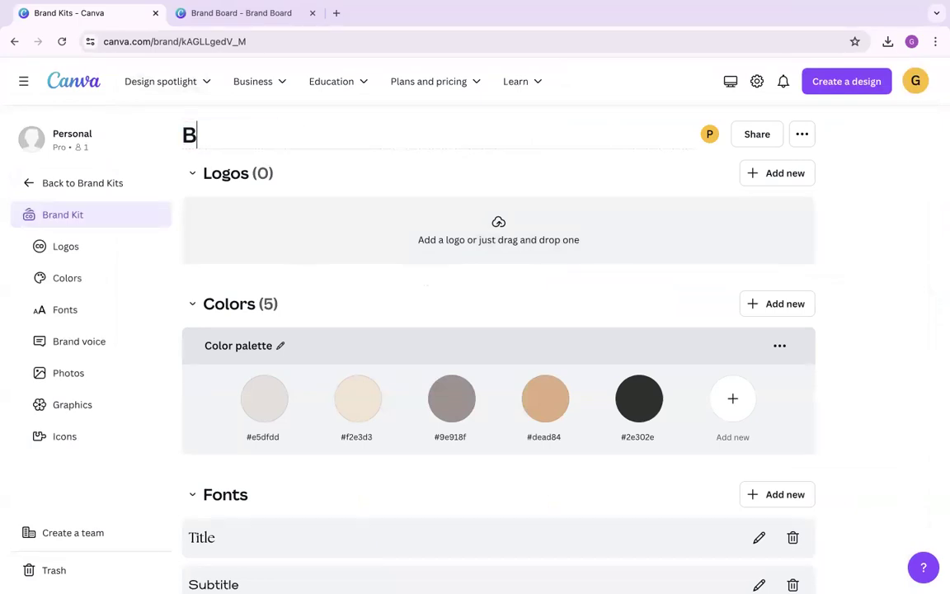
pyautogui.write('loom D')
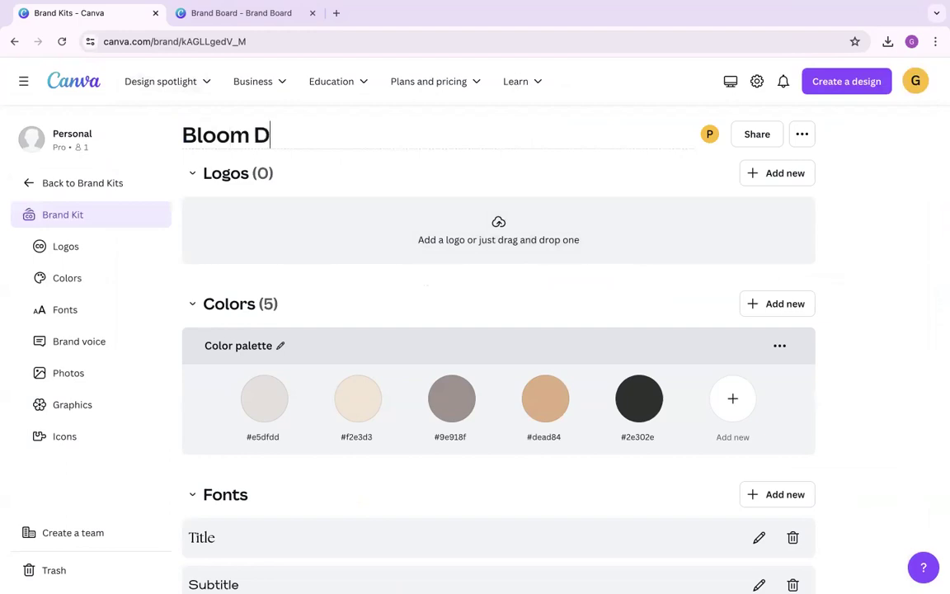
pyautogui.write('igitalCreations')
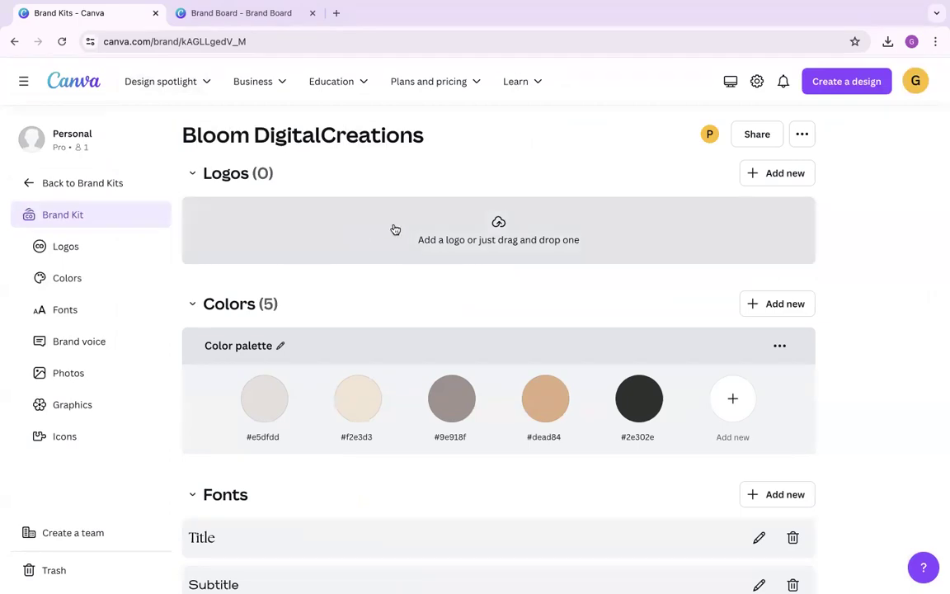
# Step: Copy the presentation's Logo Files link, open it in a new browser tab and create a new design from that template
pyautogui.click(249, 18)
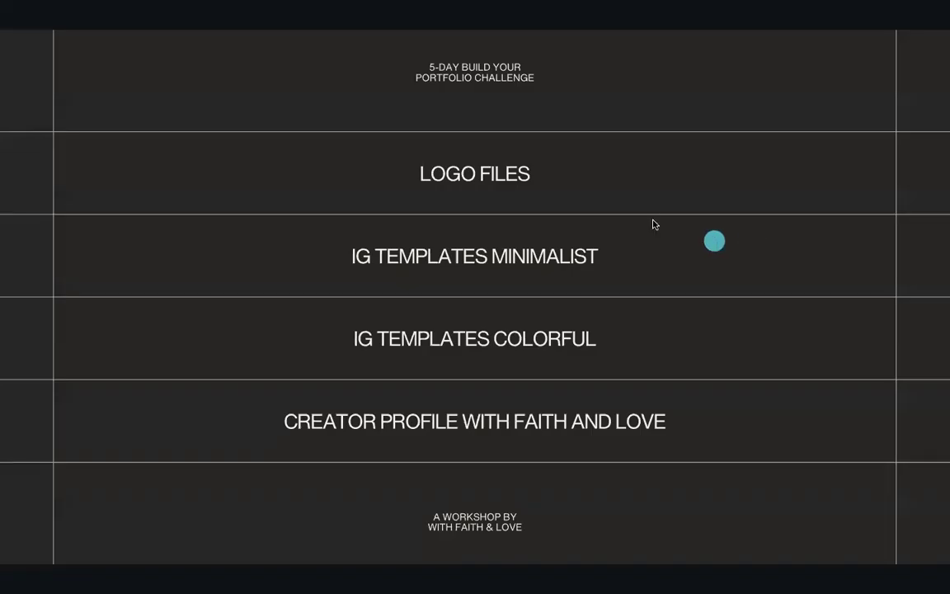
pyautogui.rightClick(467, 176)
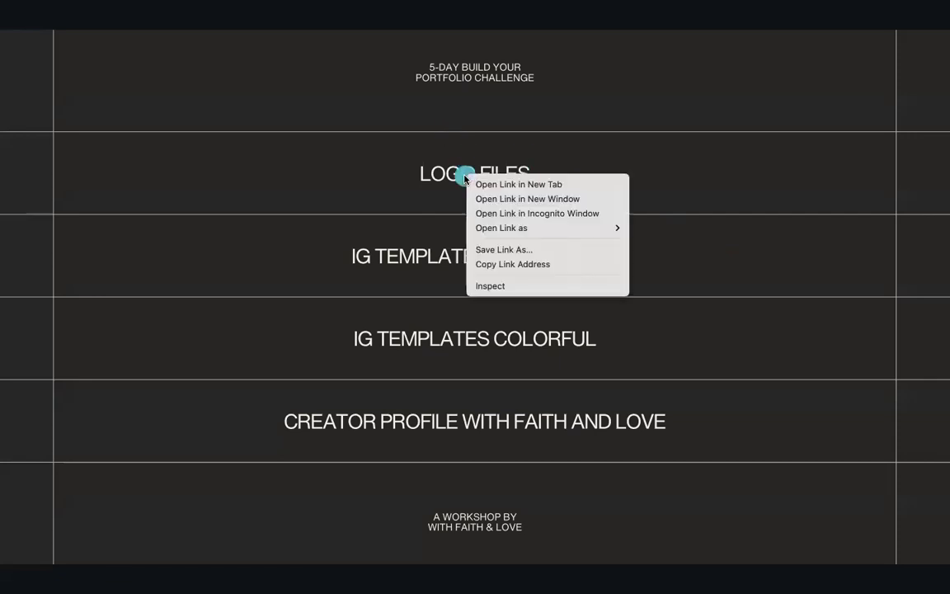
pyautogui.click(530, 265)
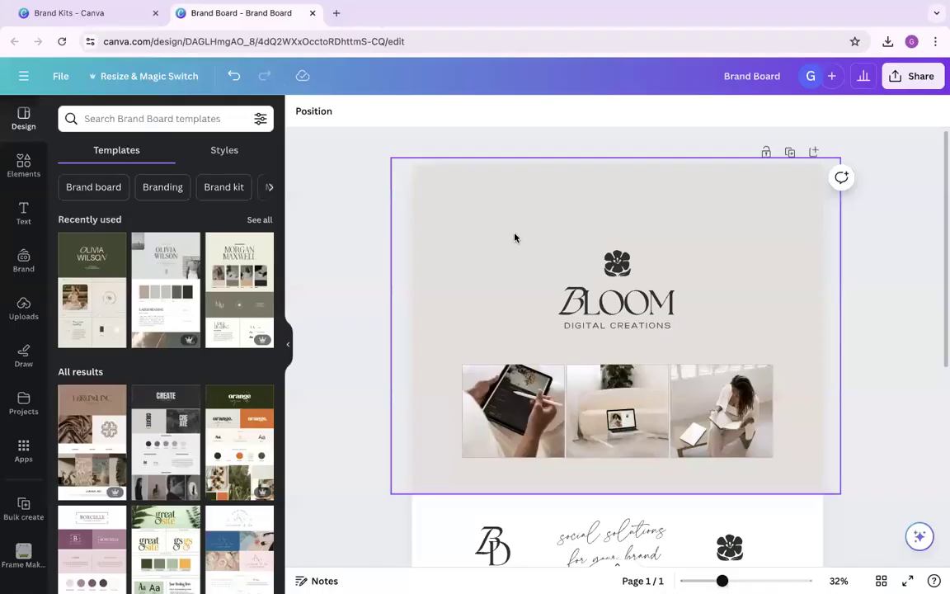
pyautogui.click(334, 14)
pyautogui.write('canva.com/link?target=http%3A%2F%2Fpartner.canva.com%2FQyo2Px&design=DAGLHkN-mNk&accessRole=owner&linkSource=document')
pyautogui.press('Return')
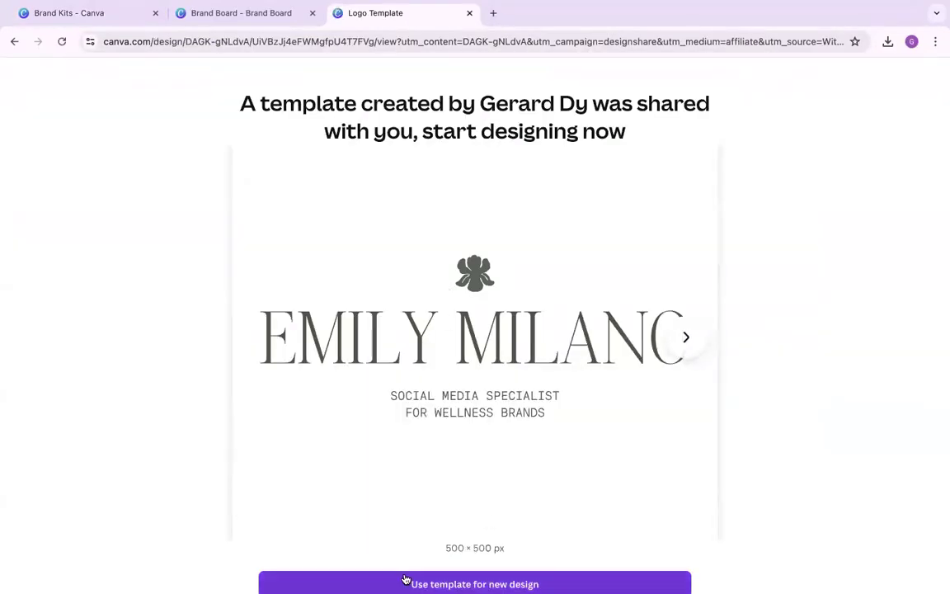
pyautogui.click(407, 576)
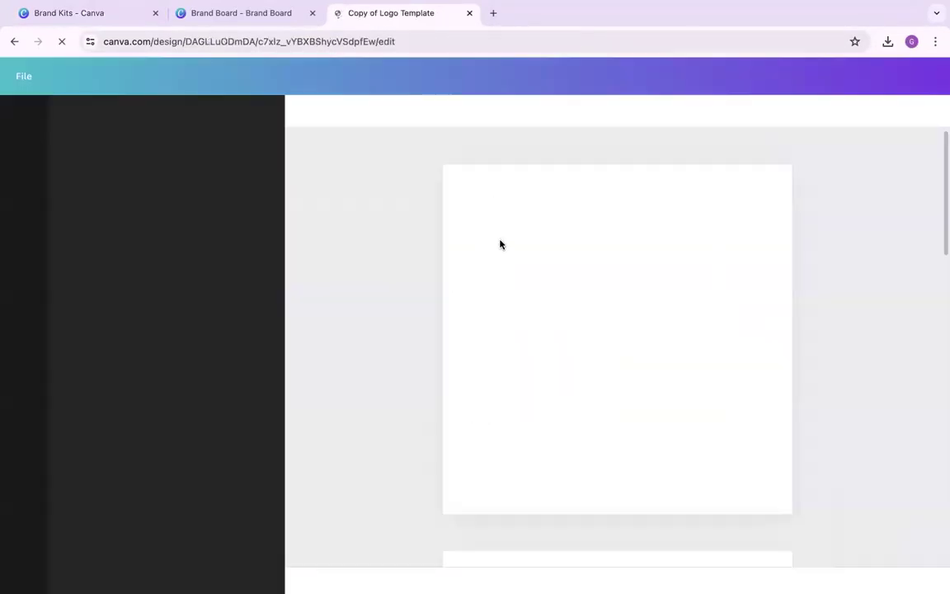
# Step: Open page 1 of the logo template copy and remove all of its placeholder logo elements
pyautogui.click(881, 581)
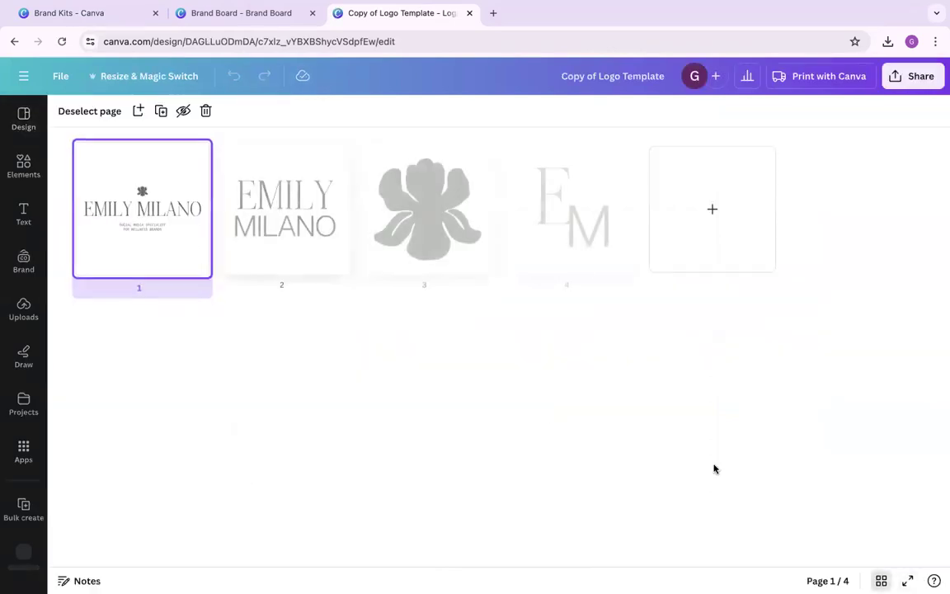
pyautogui.doubleClick(193, 242)
pyautogui.moveTo(408, 261); pyautogui.dragTo(796, 451)
pyautogui.hotkey('ctrl', 'x')
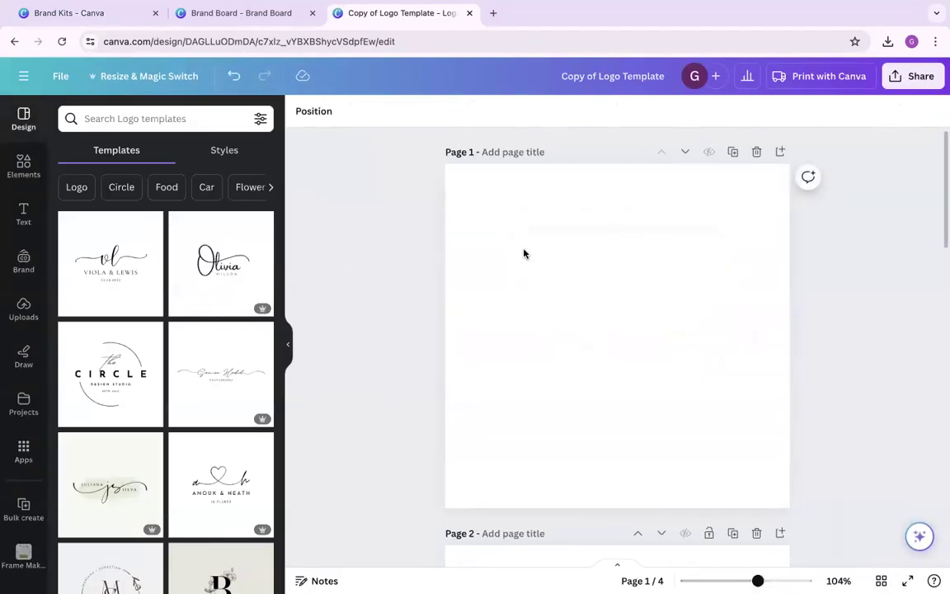
# Step: Copy the flower icon, BLOOM wordmark and DIGITAL CREATIONS tagline from the Brand Board design onto page 1 of the logo template
pyautogui.click(248, 12)
pyautogui.click(617, 264)
pyautogui.keyDown('shift'); pyautogui.click(655, 318); pyautogui.keyUp('shift')
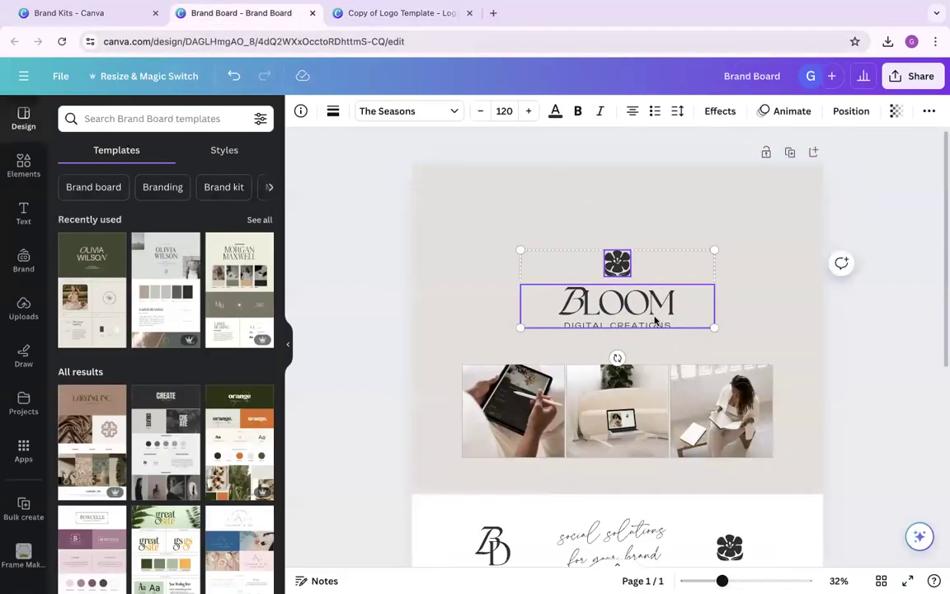
pyautogui.keyDown('shift'); pyautogui.click(657, 327); pyautogui.keyUp('shift')
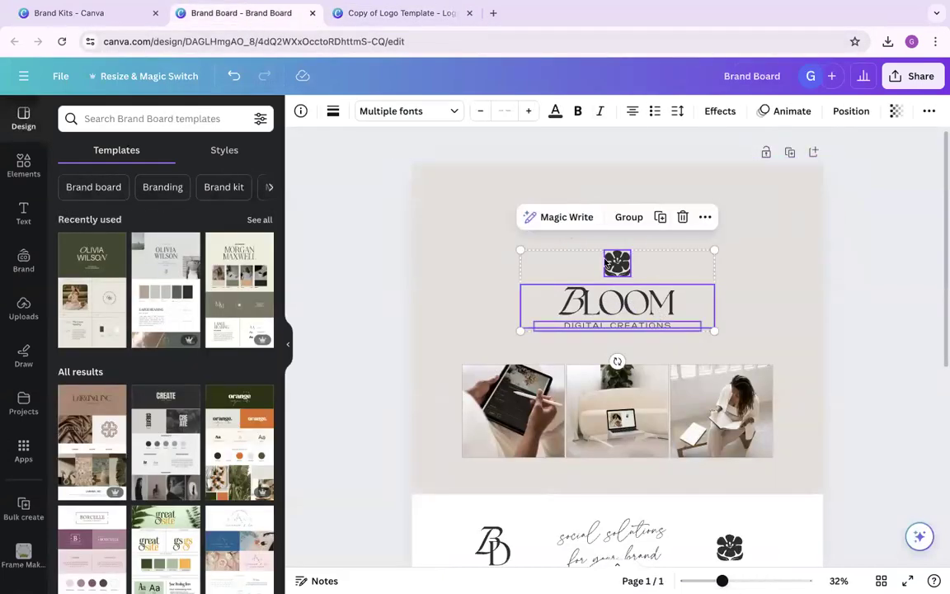
pyautogui.click(406, 14)
pyautogui.hotkey('ctrl', 'v')
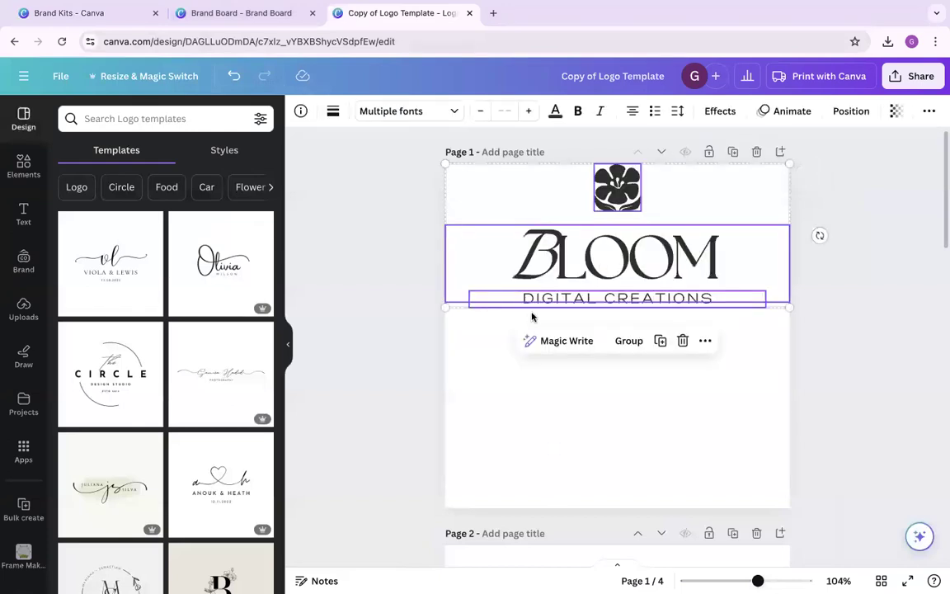
# Step: Enlarge the pasted Bloom logo to about 732 × 306 px and centre it horizontally on page 1
pyautogui.moveTo(446, 307); pyautogui.dragTo(378, 336)
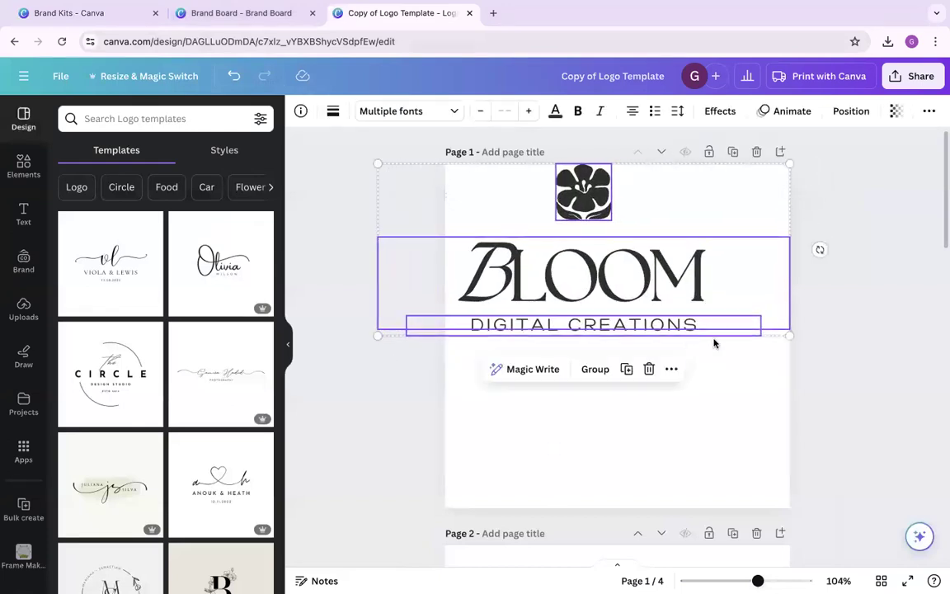
pyautogui.moveTo(790, 337); pyautogui.dragTo(883, 375)
pyautogui.moveTo(688, 317); pyautogui.dragTo(676, 364)
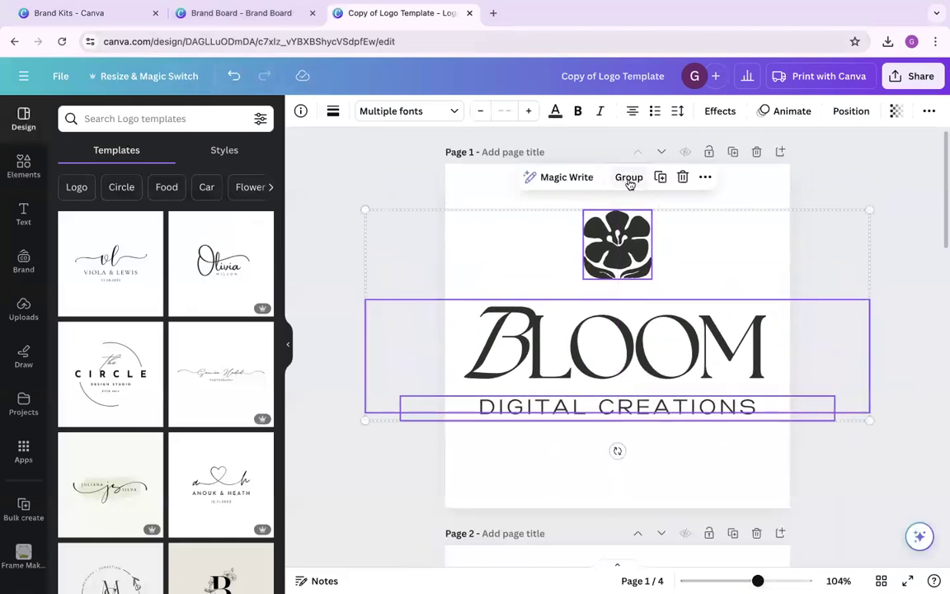
# Step: Group the Bloom logo elements and align the group to the middle of page 1
pyautogui.click(628, 177)
pyautogui.click(841, 111)
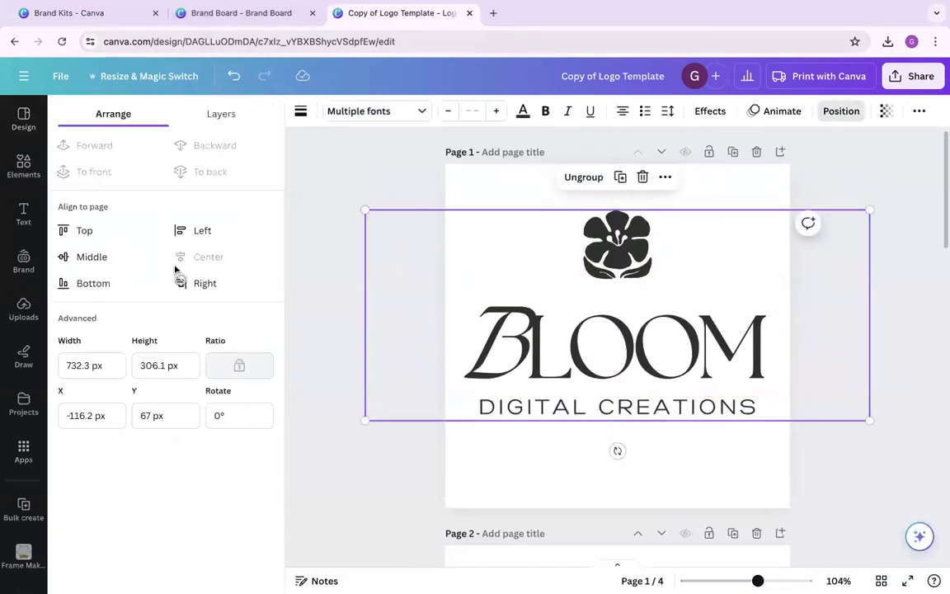
pyautogui.click(151, 261)
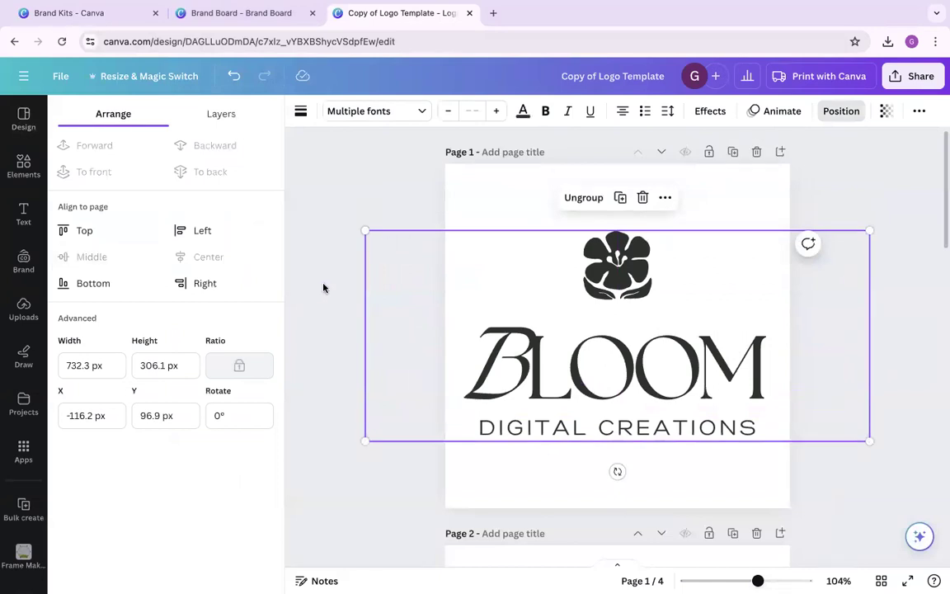
# Step: Delete the placeholder name lettering from page 2 of the logo template
pyautogui.scroll(-5, 323, 287)
pyautogui.moveTo(391, 255); pyautogui.dragTo(785, 446)
pyautogui.press('Delete')
# Step: Copy the BD monogram letters from the Brand Board design and paste them onto page 2 of the logo template
pyautogui.click(272, 13)
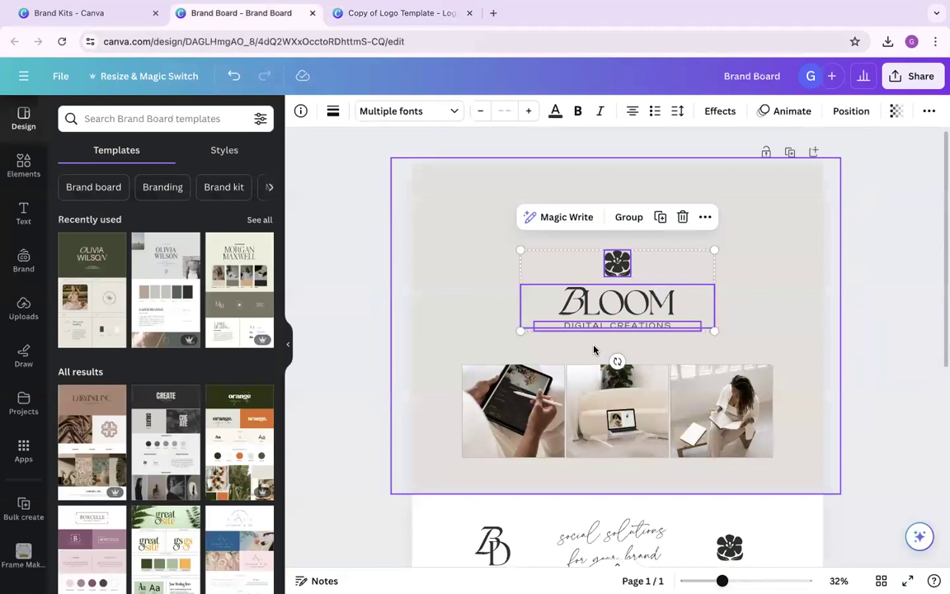
pyautogui.scroll(-3, 594, 350)
pyautogui.moveTo(424, 388); pyautogui.dragTo(532, 425)
pyautogui.hotkey('ctrl', 'c')
pyautogui.click(394, 12)
pyautogui.click(620, 319)
pyautogui.hotkey('ctrl', 'v')
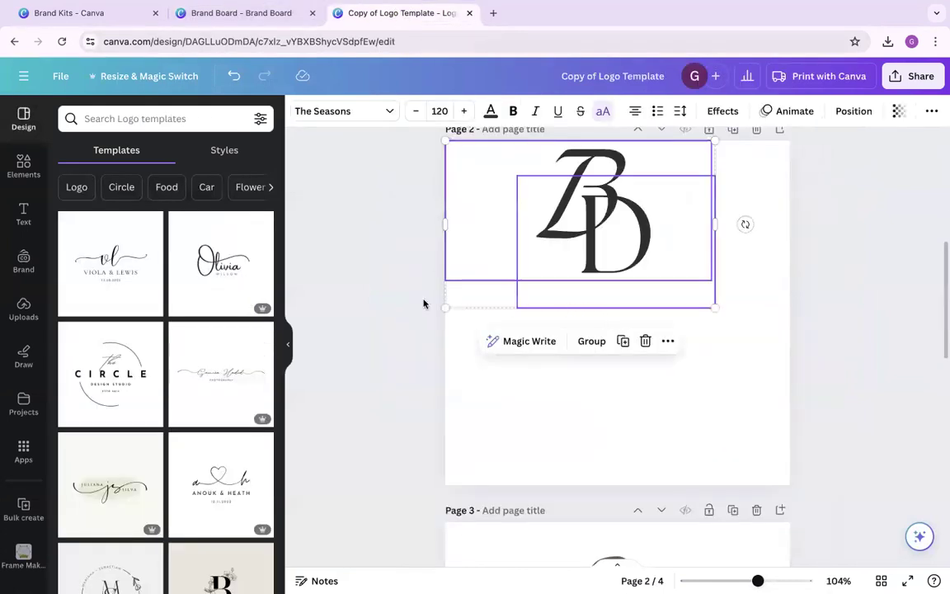
# Step: Enlarge the BD monogram to fill most of page 2 and centre it on the page
pyautogui.moveTo(450, 307); pyautogui.dragTo(411, 444)
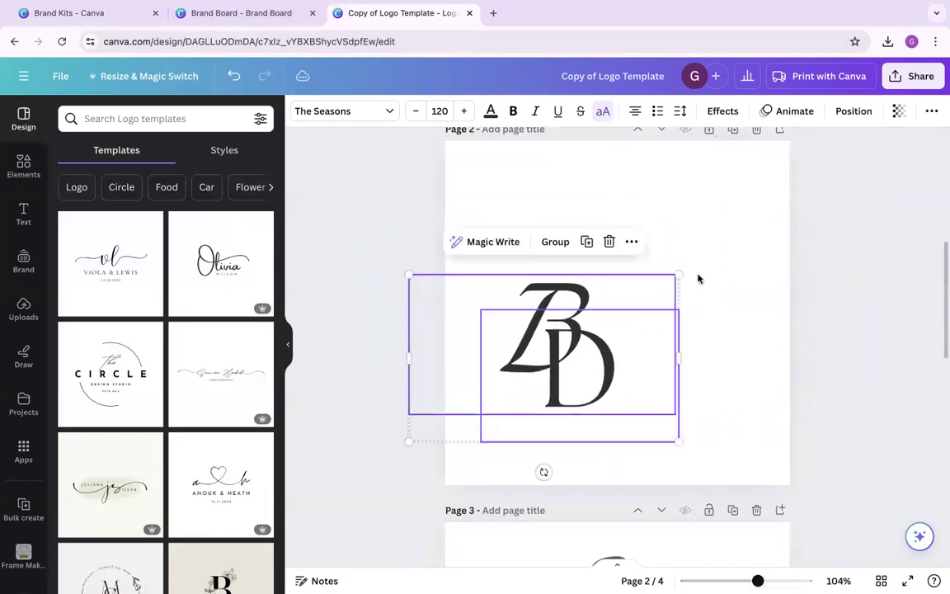
pyautogui.moveTo(678, 273); pyautogui.dragTo(932, 154)
pyautogui.moveTo(708, 292); pyautogui.dragTo(637, 331)
pyautogui.click(859, 339)
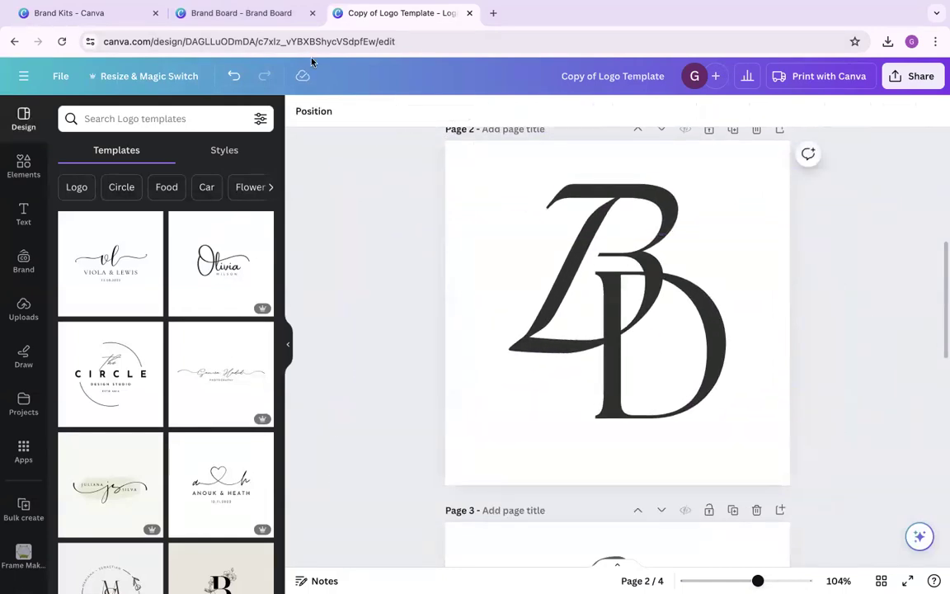
# Step: Replace the placeholder flower on page 3 with the flower icon copied from the Brand Board design
pyautogui.click(261, 10)
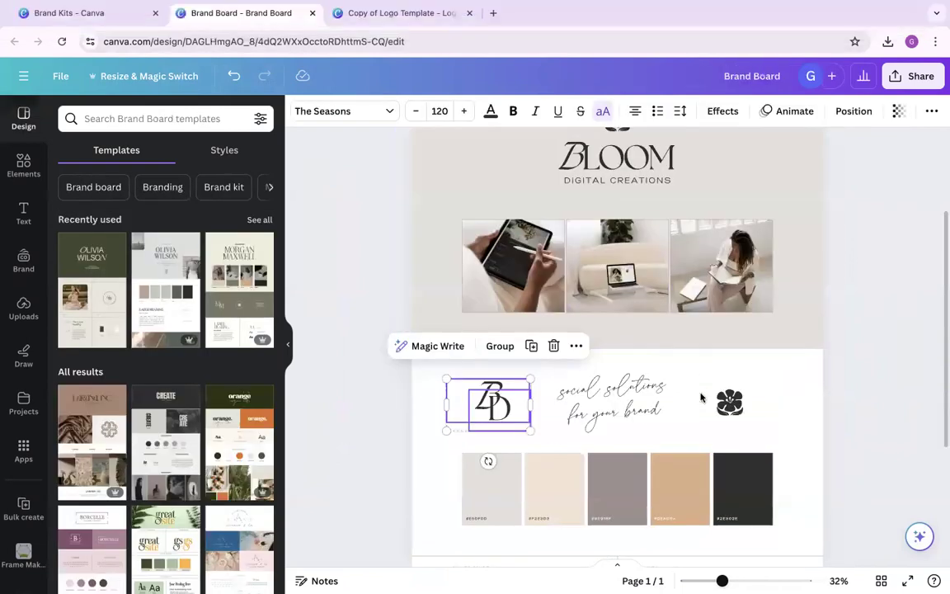
pyautogui.click(730, 404)
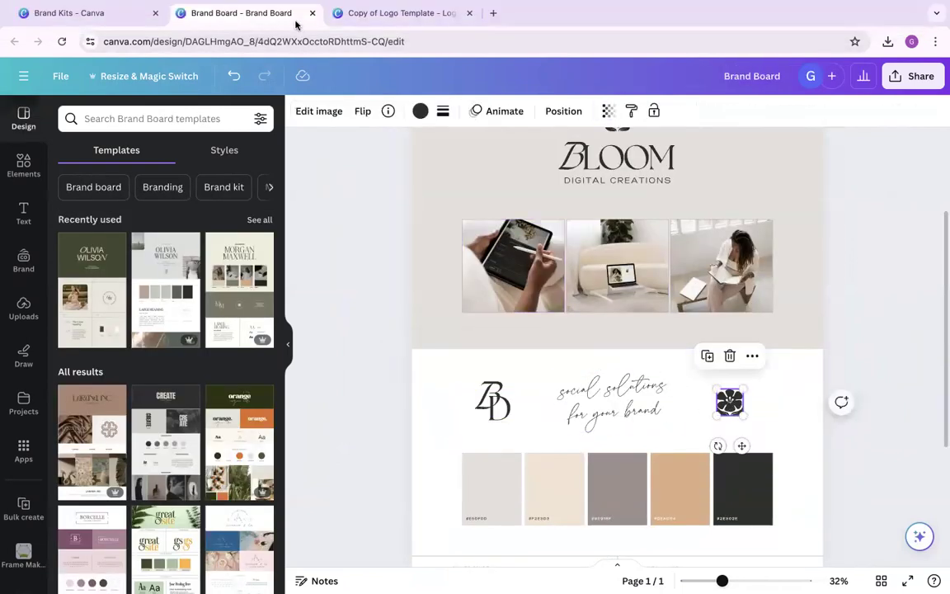
pyautogui.click(380, 13)
pyautogui.scroll(-4, 516, 291)
pyautogui.click(560, 356)
pyautogui.press('Delete')
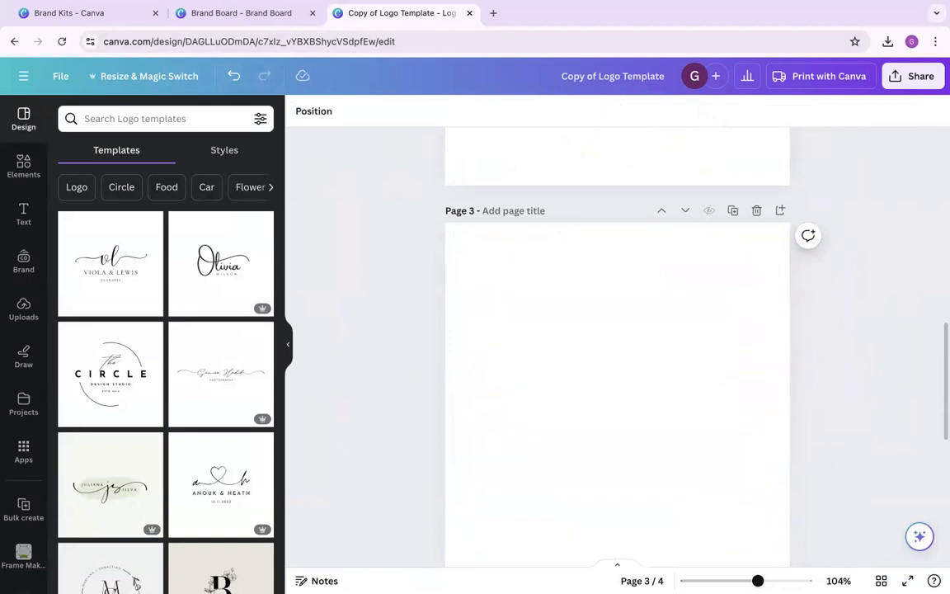
pyautogui.hotkey('ctrl', 'v')
# Step: Enlarge the flower icon to nearly fill page 3, centre it horizontally and align it to the middle of the page
pyautogui.moveTo(529, 308); pyautogui.dragTo(776, 479)
pyautogui.moveTo(593, 355); pyautogui.dragTo(617, 386)
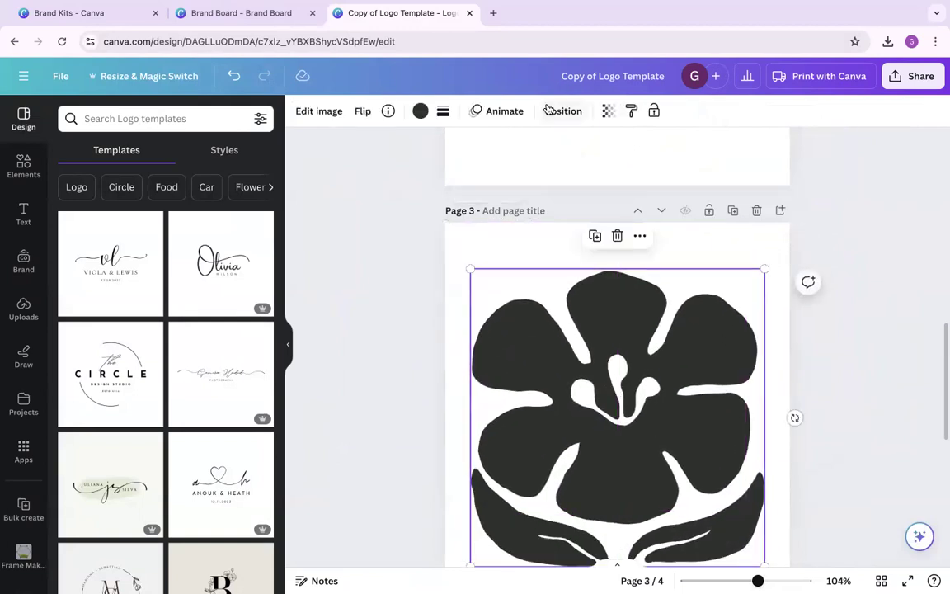
pyautogui.click(563, 111)
pyautogui.click(92, 258)
pyautogui.click(409, 334)
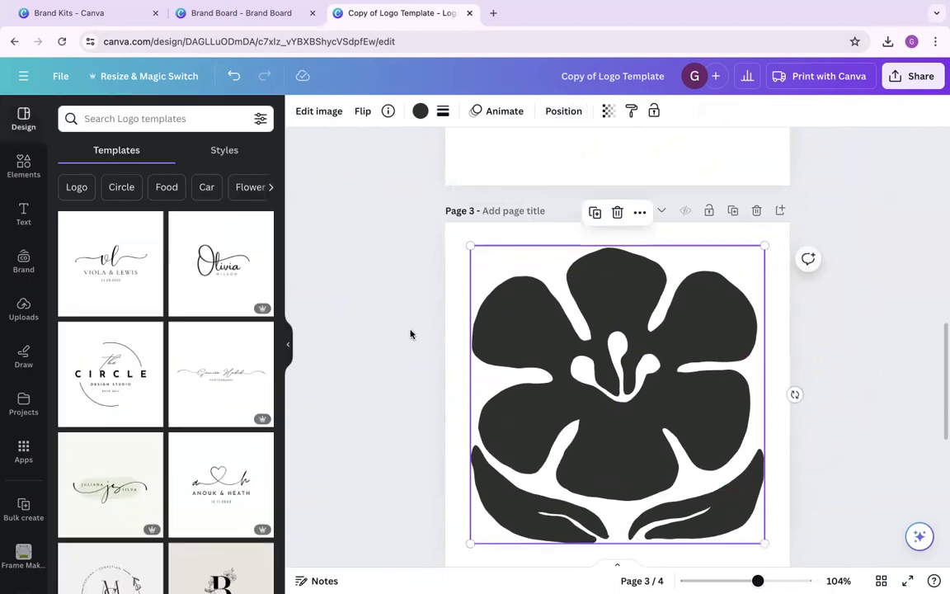
pyautogui.scroll(-5, 435, 344)
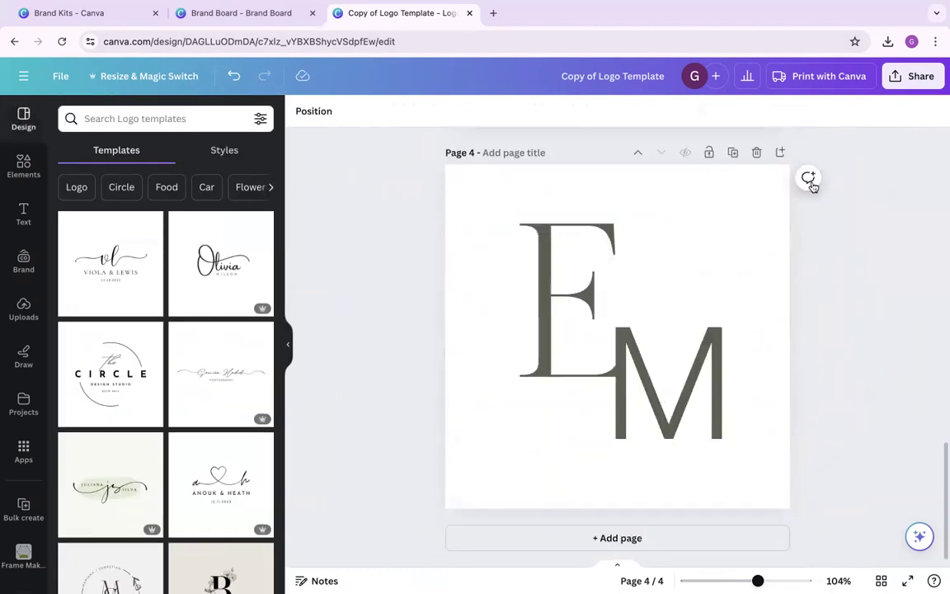
# Step: Delete the leftover page 4 with the EM monogram and show the remaining pages in grid view
pyautogui.click(757, 152)
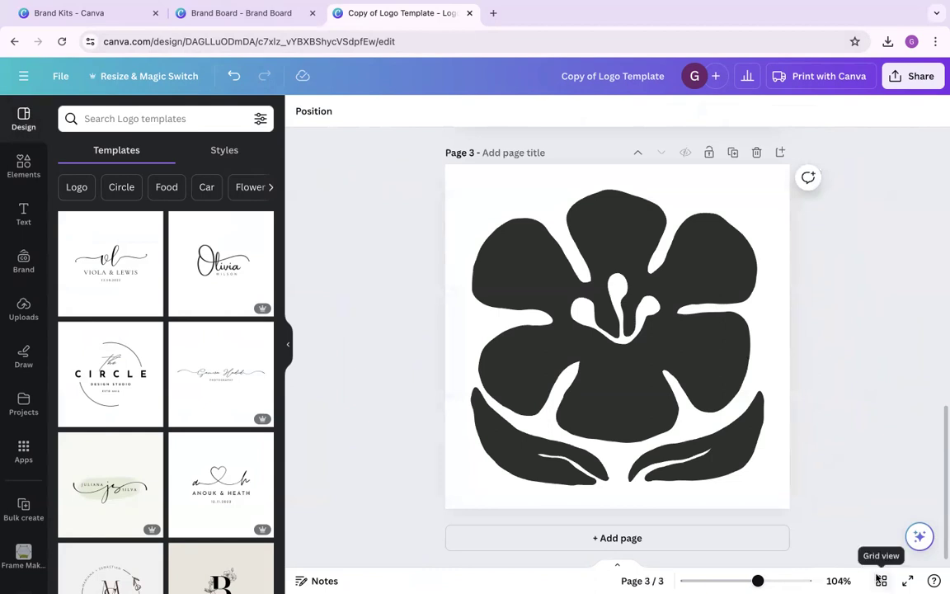
pyautogui.click(880, 581)
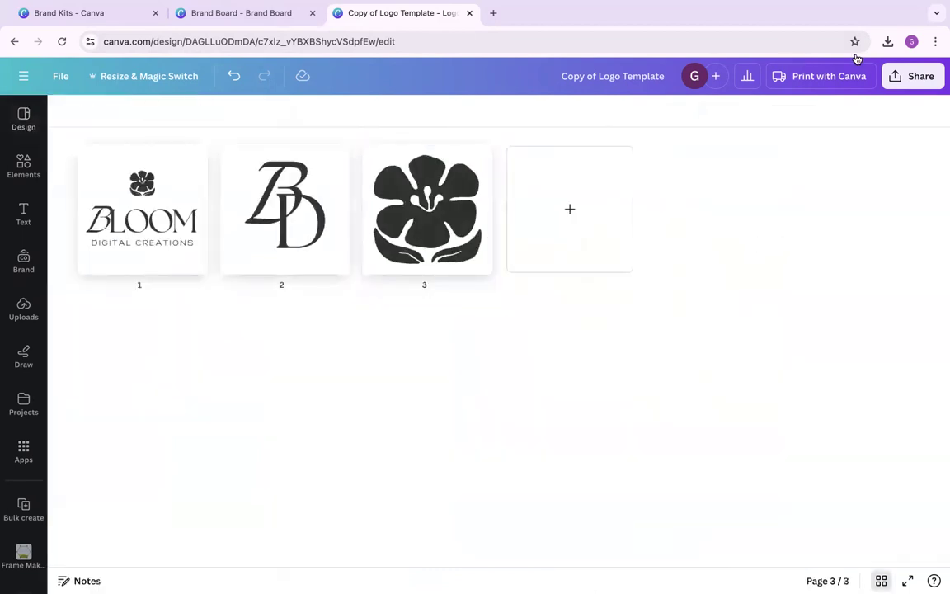
# Step: Download all pages of the logo template as SVG files with a transparent background
pyautogui.click(913, 79)
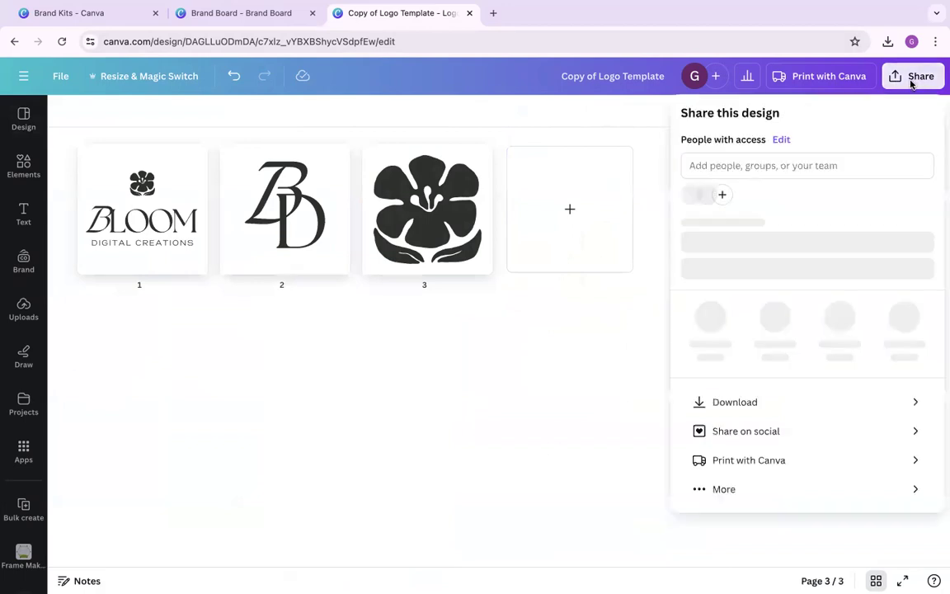
pyautogui.click(753, 411)
pyautogui.click(722, 168)
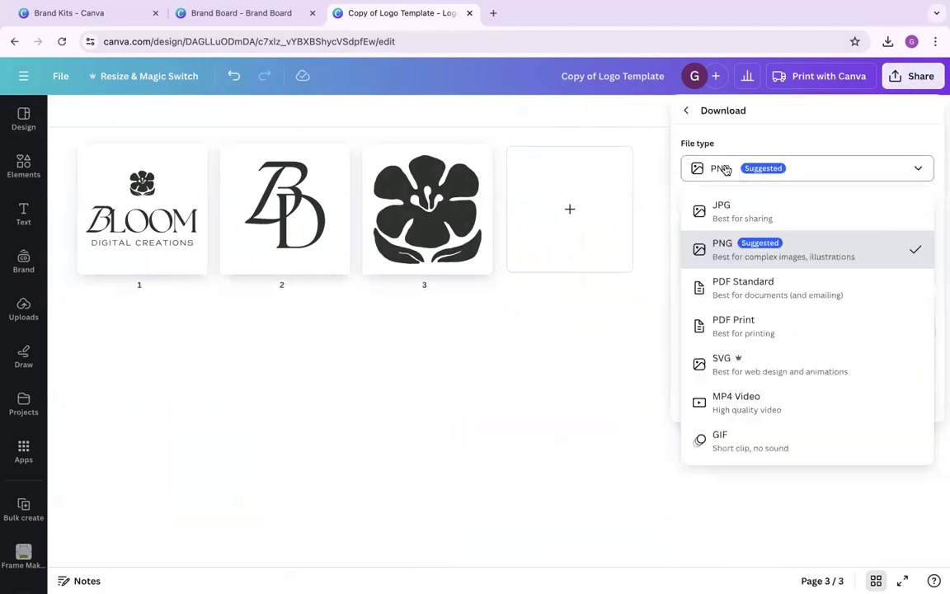
pyautogui.click(784, 369)
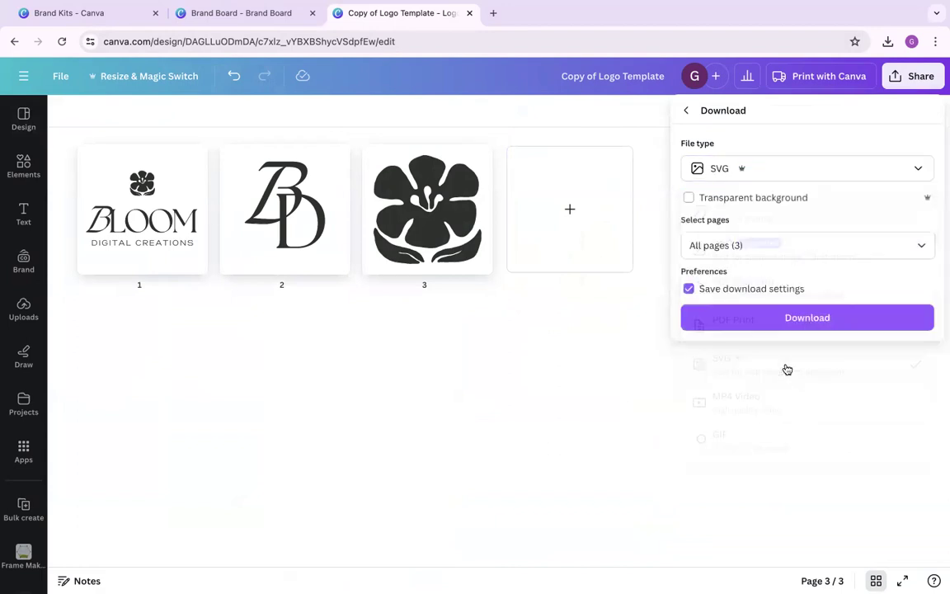
pyautogui.click(716, 200)
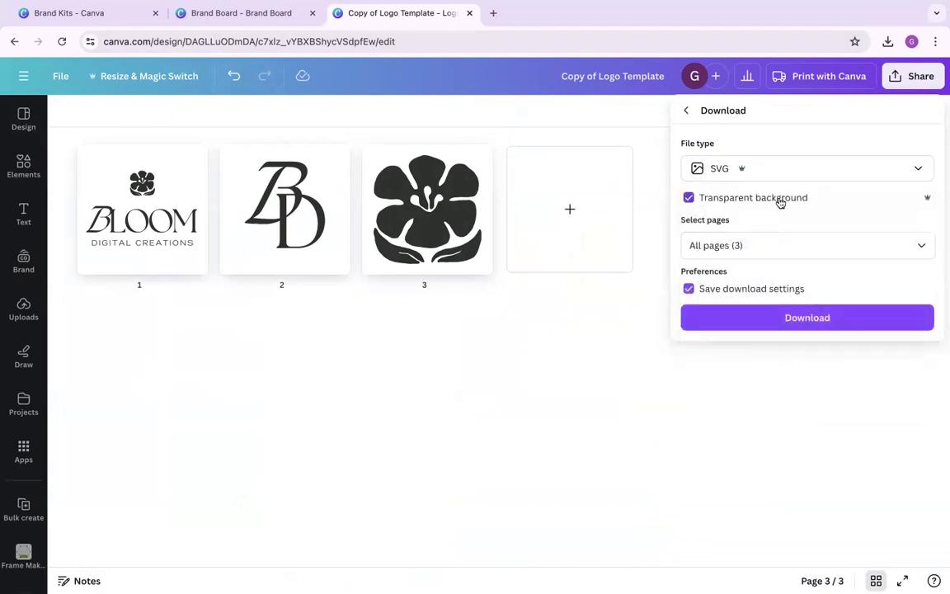
pyautogui.click(810, 318)
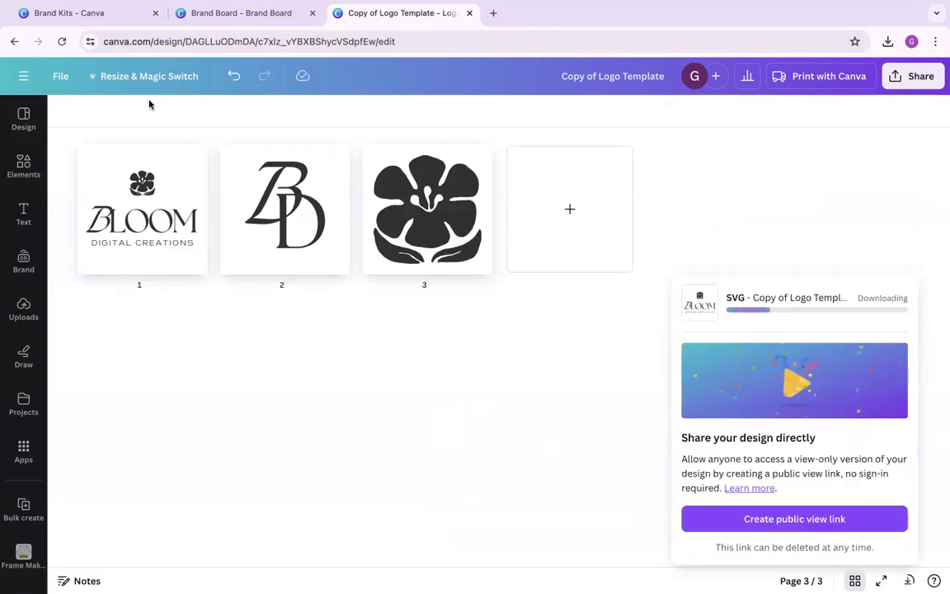
# Step: Upload the downloaded files 1.svg, 2.svg and 3.svg to the Logos section of the Bloom DigitalCreations brand kit
pyautogui.click(88, 18)
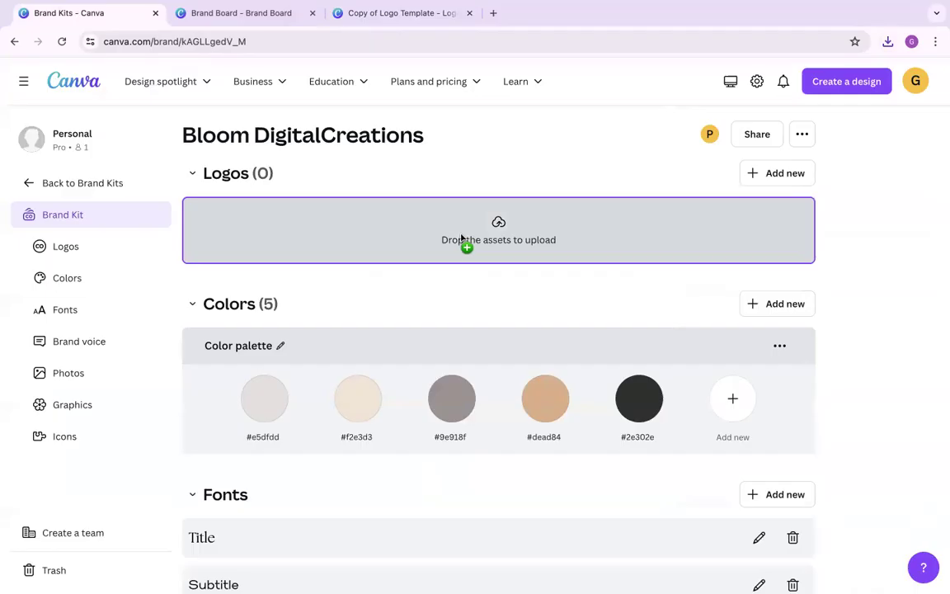
pyautogui.moveTo(467, 246); pyautogui.dragTo(458, 241)
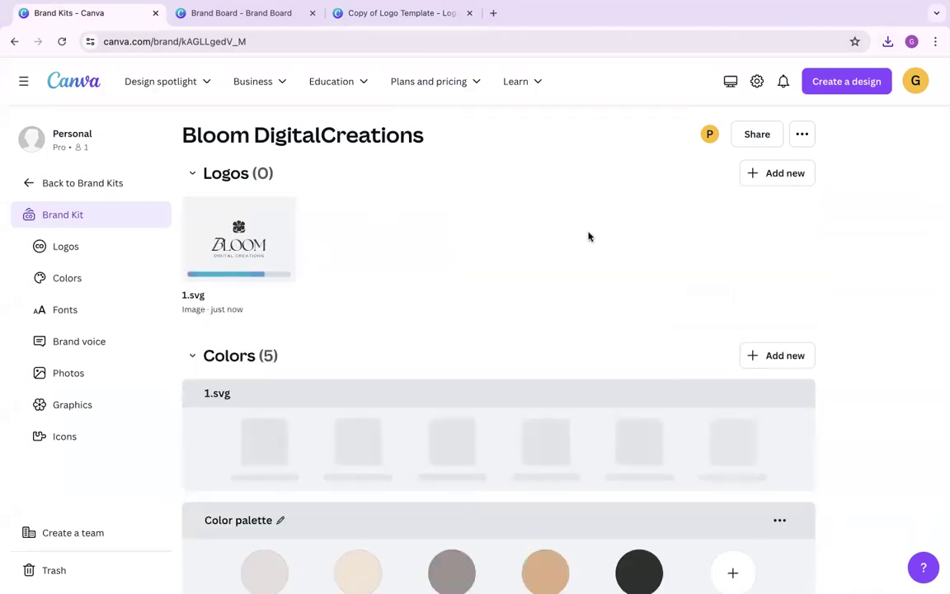
pyautogui.click(767, 175)
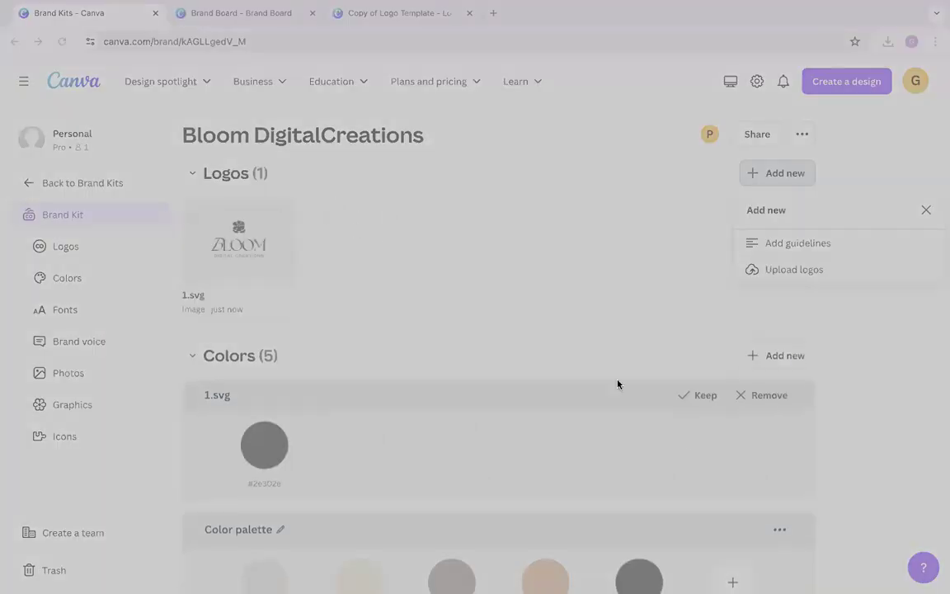
pyautogui.click(345, 238)
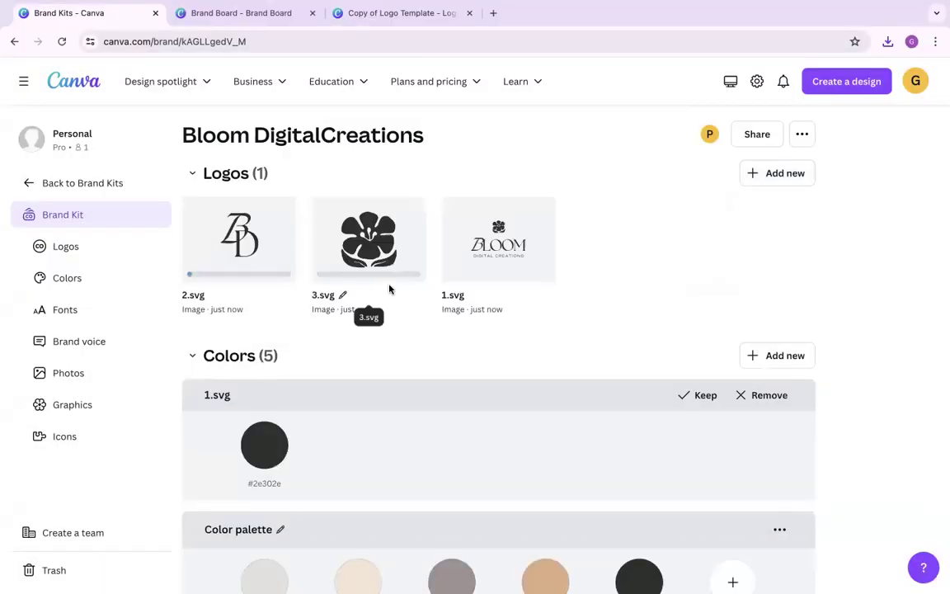
# Step: Rename the flower logo in the brand kit as flowericon.svg
pyautogui.click(212, 296)
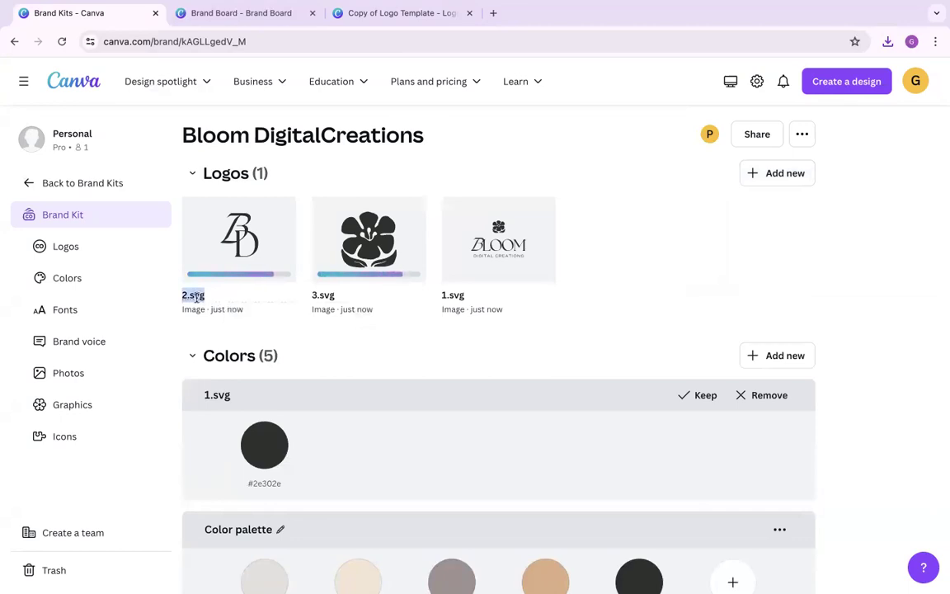
pyautogui.click(188, 297)
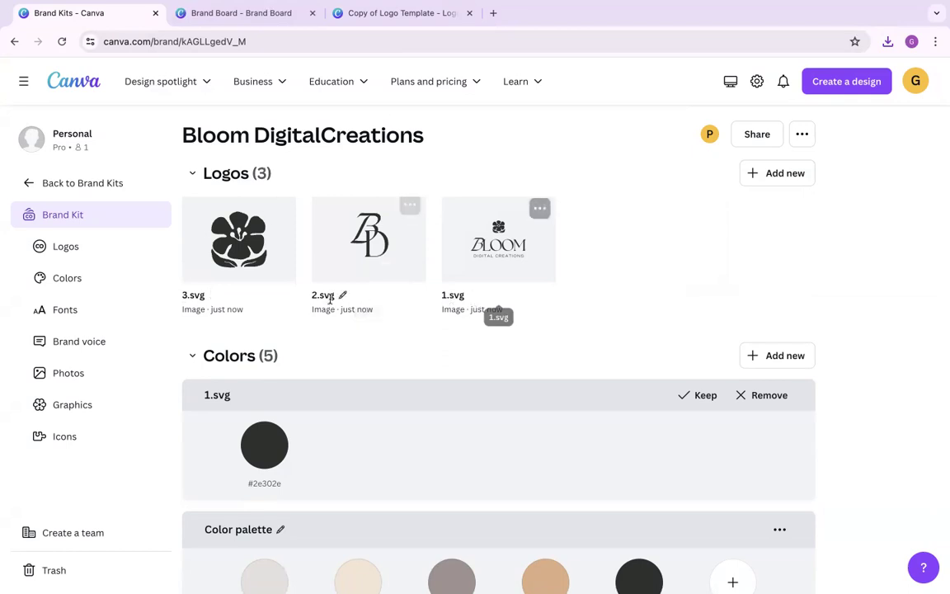
pyautogui.click(213, 295)
pyautogui.click(187, 297)
pyautogui.press('BackSpace')
pyautogui.write('flowericon')
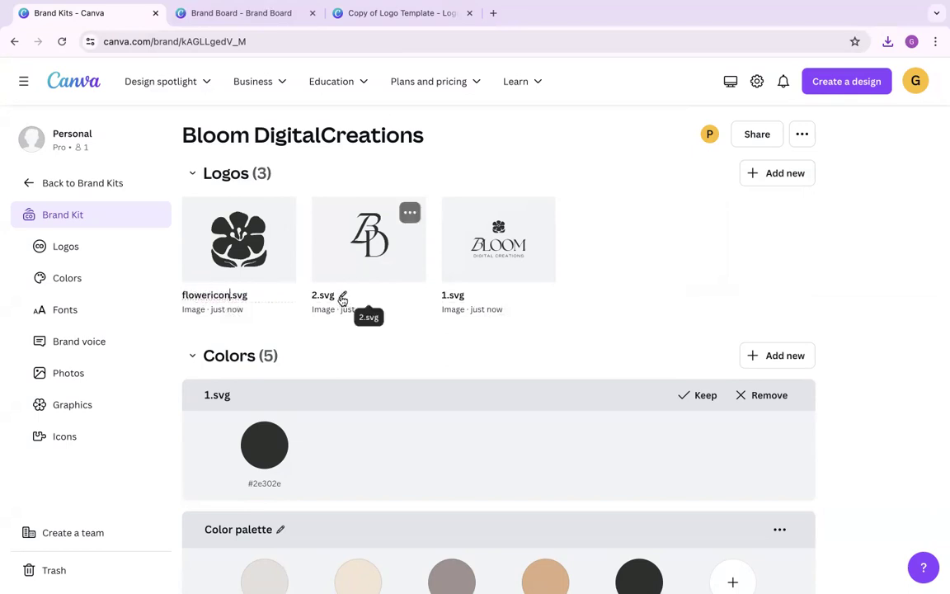
# Step: Rename the BD monogram logo as brandicon.svg
pyautogui.click(344, 296)
pyautogui.press('BackSpace')
pyautogui.write('brand')
pyautogui.write('icon')
pyautogui.press('Return')
# Step: Rename the full Bloom Digital Creations logo as logo.svg
pyautogui.click(474, 297)
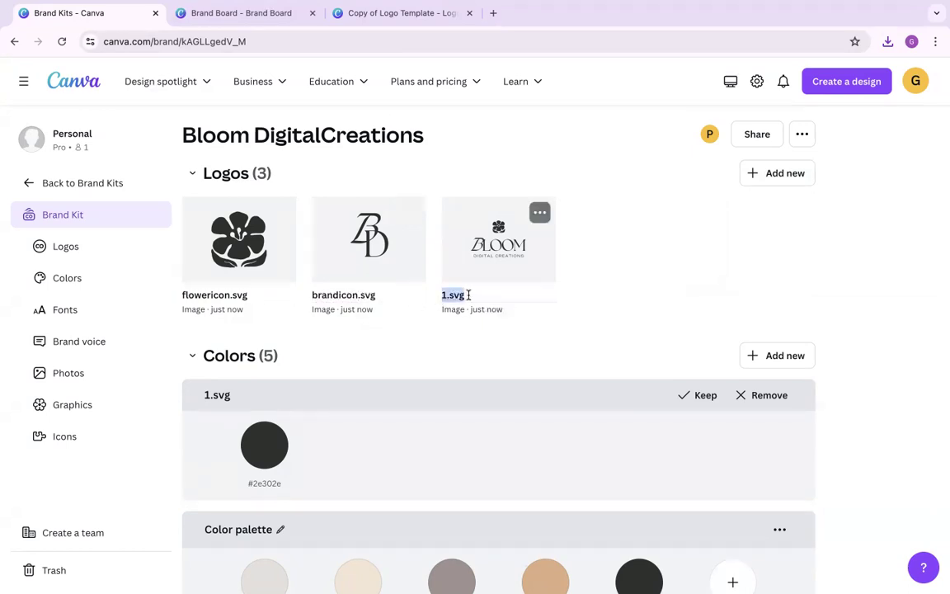
pyautogui.press('BackSpace')
pyautogui.write('logo')
pyautogui.press('Return')
# Step: Remove the suggested 1.svg palette from the brand kit's Colors section
pyautogui.scroll(-2, 403, 370)
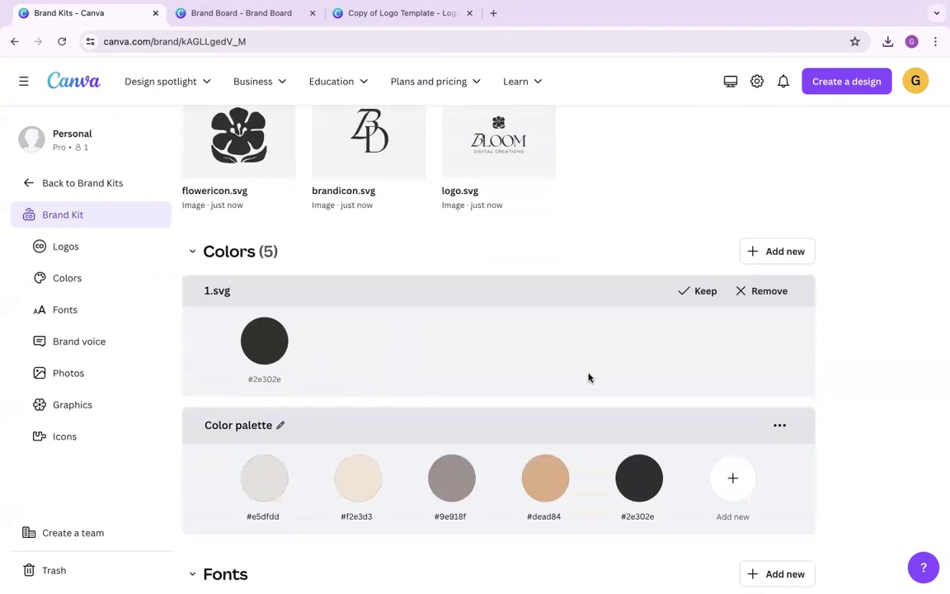
pyautogui.scroll(-1, 697, 330)
pyautogui.click(767, 273)
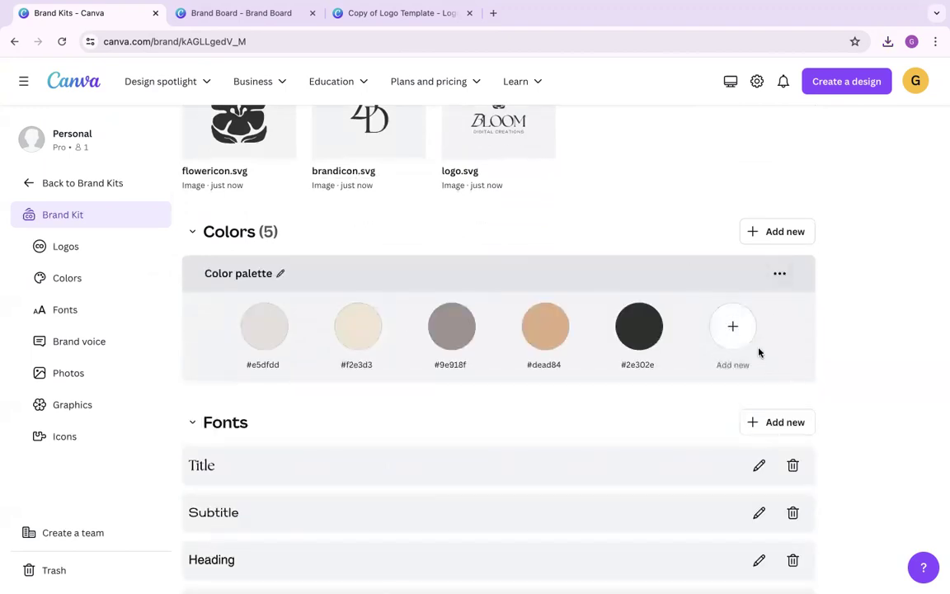
# Step: Add a new colour to the palette and copy the first swatch's hex code, #E5DFDD, from the Brand Board design
pyautogui.click(733, 328)
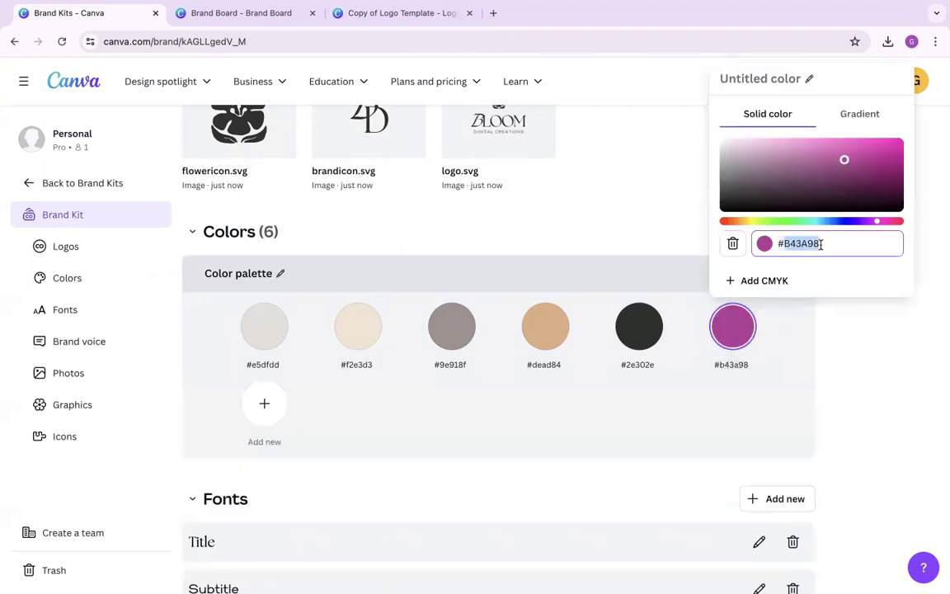
pyautogui.click(239, 13)
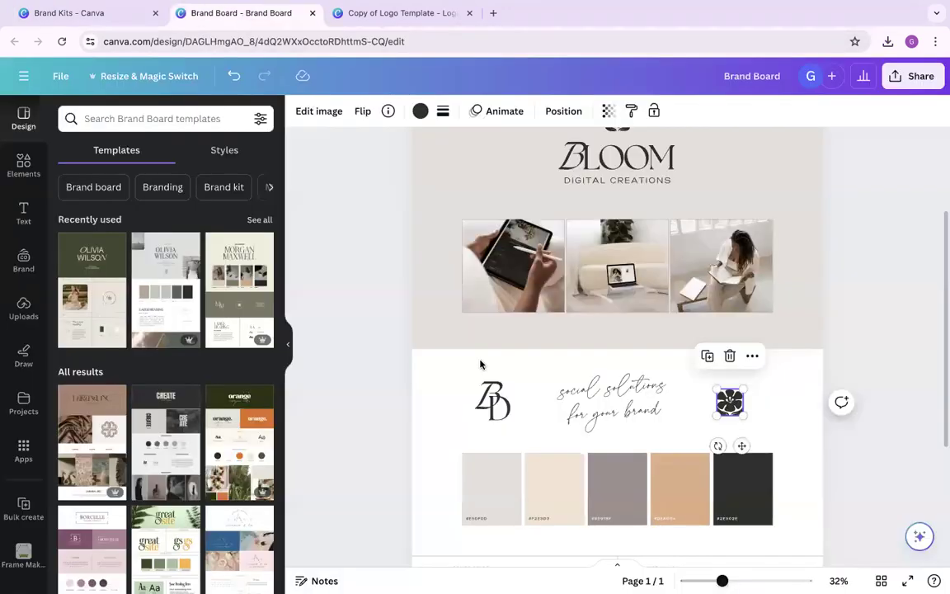
pyautogui.click(495, 466)
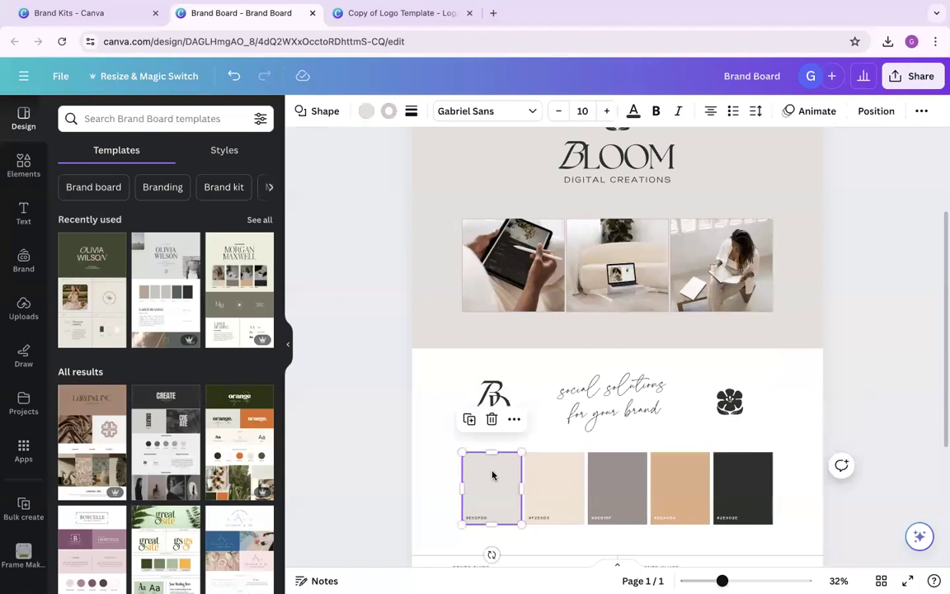
pyautogui.click(366, 110)
pyautogui.click(73, 191)
pyautogui.hotkey('ctrl', 'c')
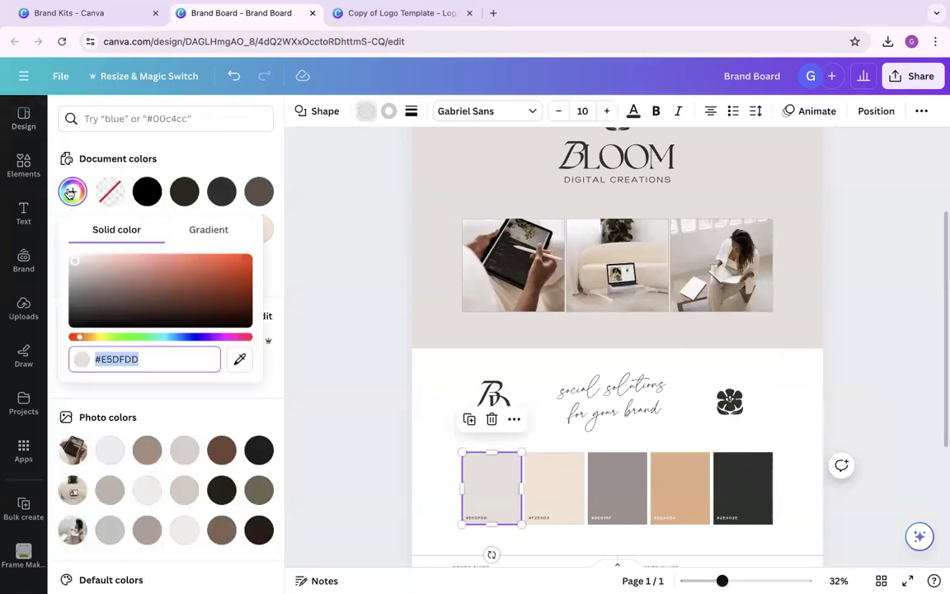
# Step: Try to set the brand kit's new colour to #E5DFDD, and delete the added colour from the palette
pyautogui.click(99, 13)
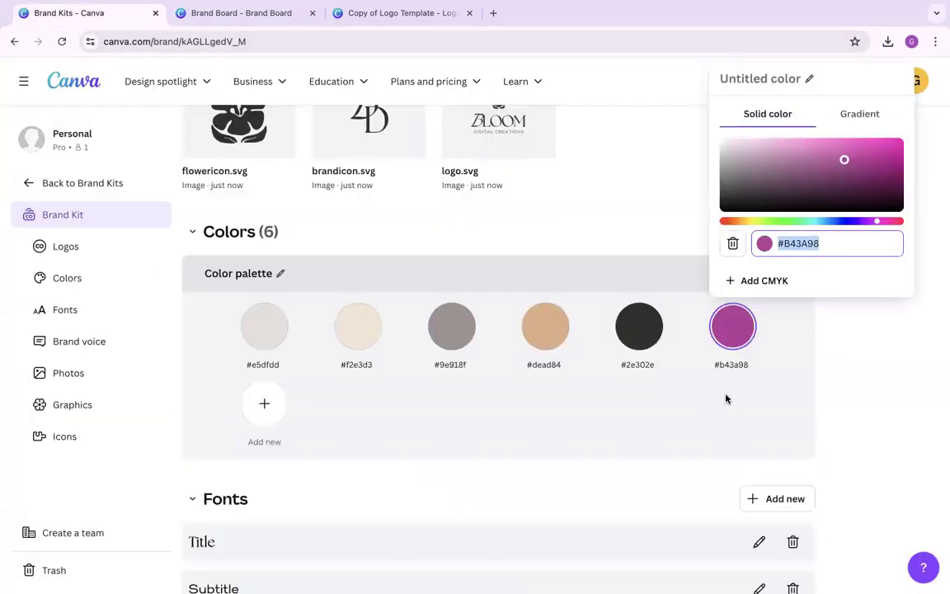
pyautogui.click(756, 250)
pyautogui.hotkey('ctrl', 'a')
pyautogui.hotkey('ctrl', 'v')
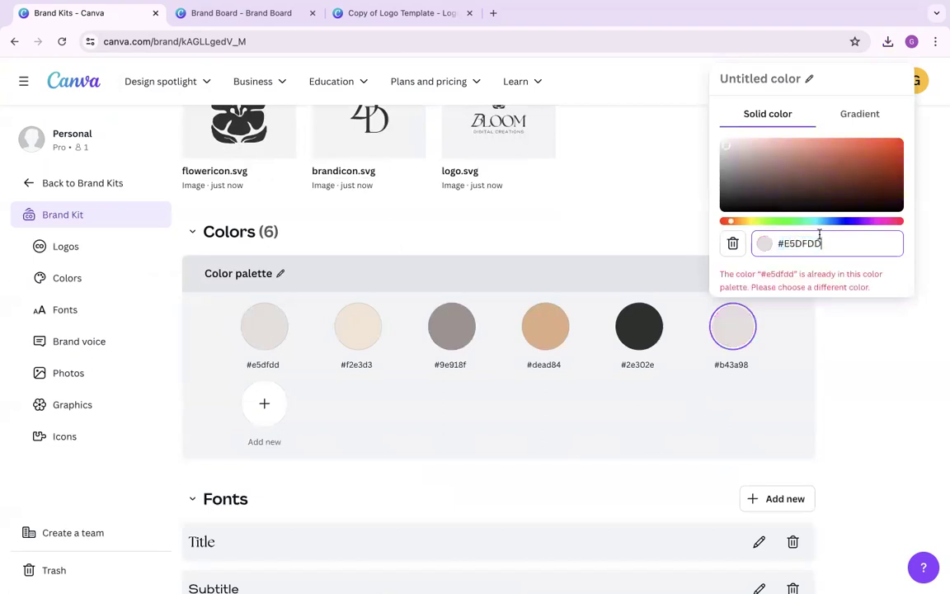
pyautogui.press('Escape')
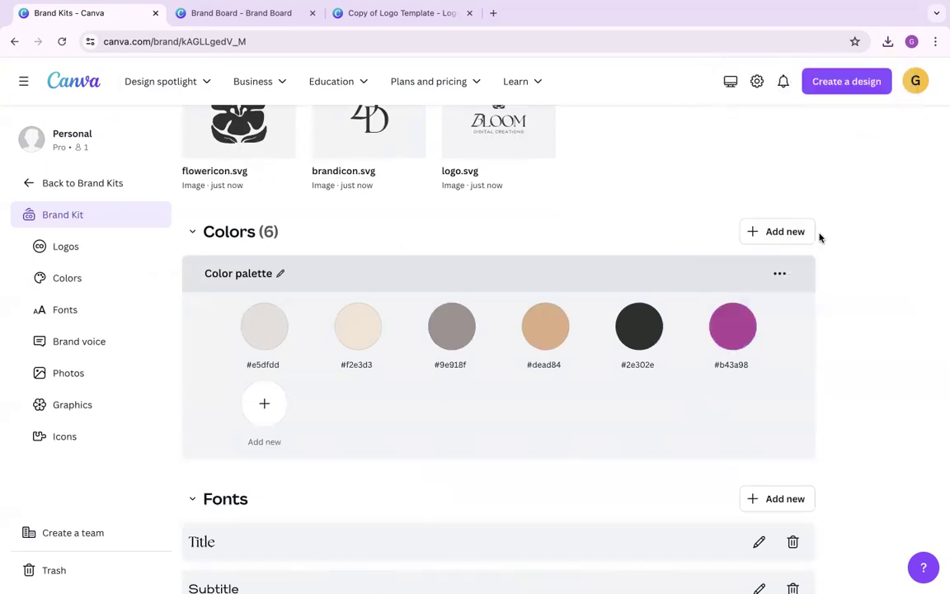
pyautogui.click(743, 336)
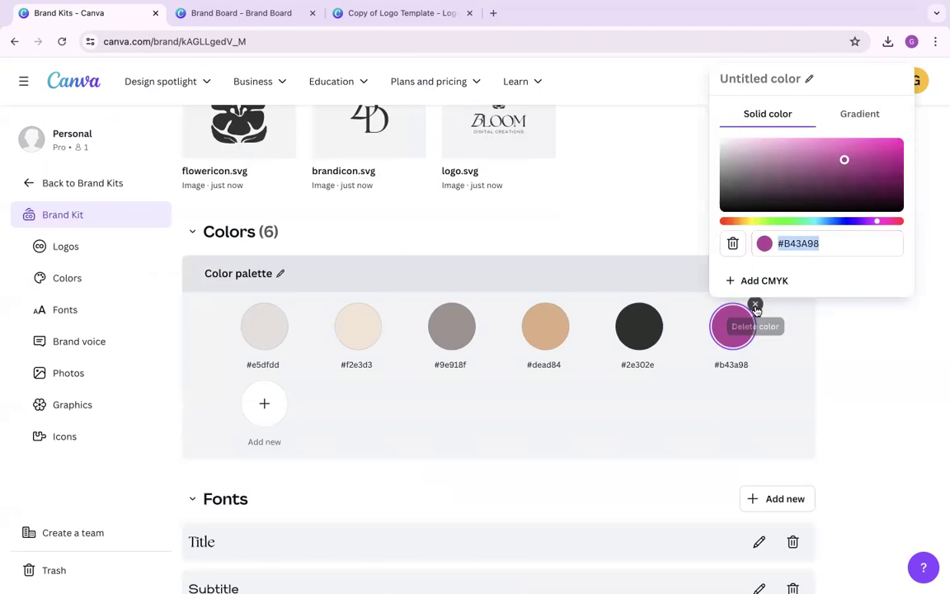
pyautogui.click(755, 306)
# Step: Review the brand kit's fonts, brand voice, photos, graphics and icons sections and return to the list of brand kits
pyautogui.scroll(-3, 841, 391)
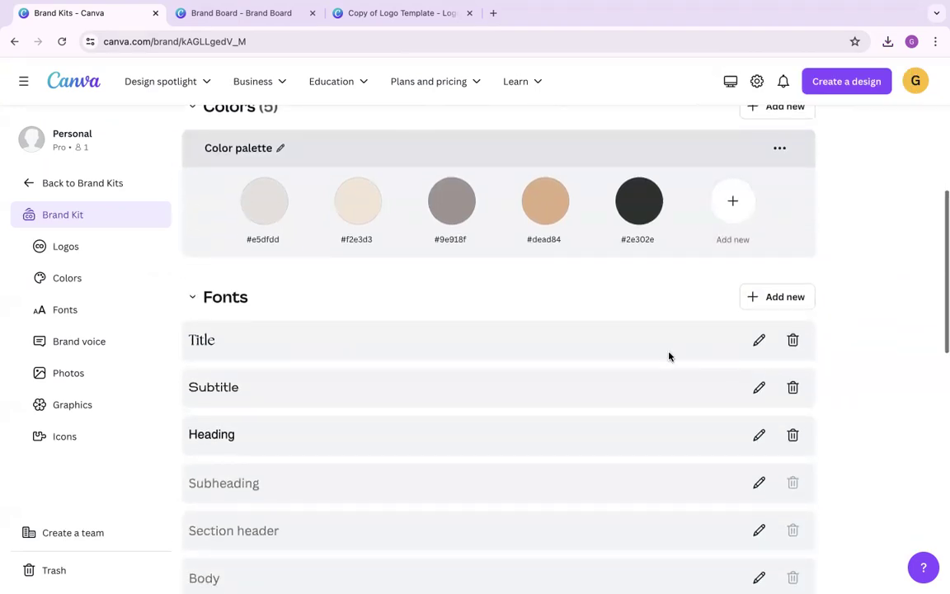
pyautogui.scroll(-2, 539, 348)
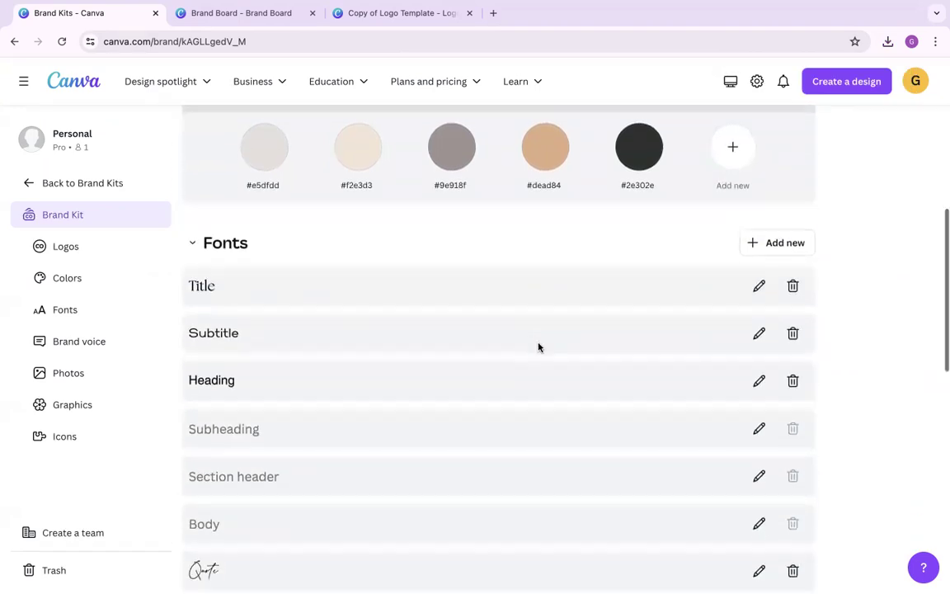
pyautogui.scroll(-4, 486, 394)
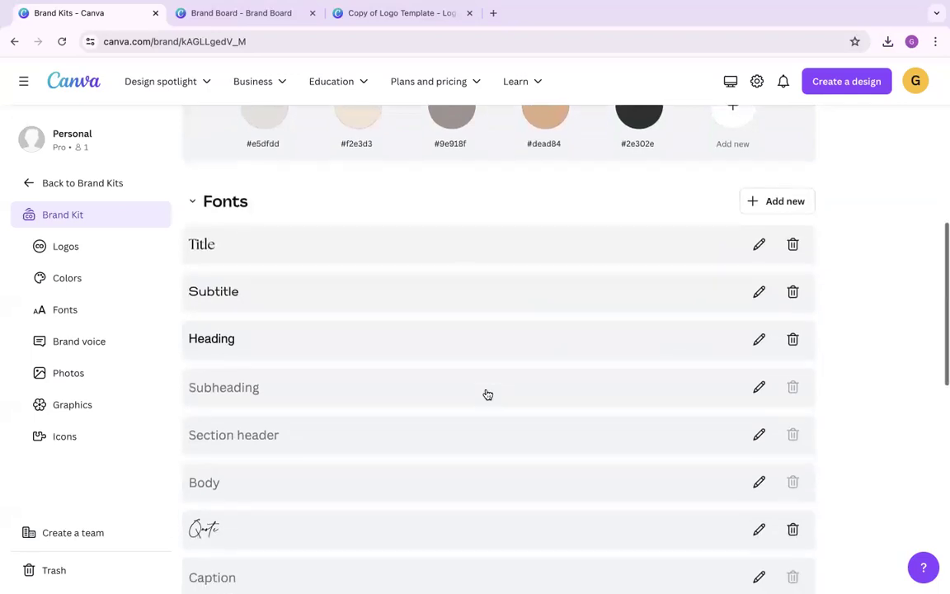
pyautogui.scroll(-3, 454, 420)
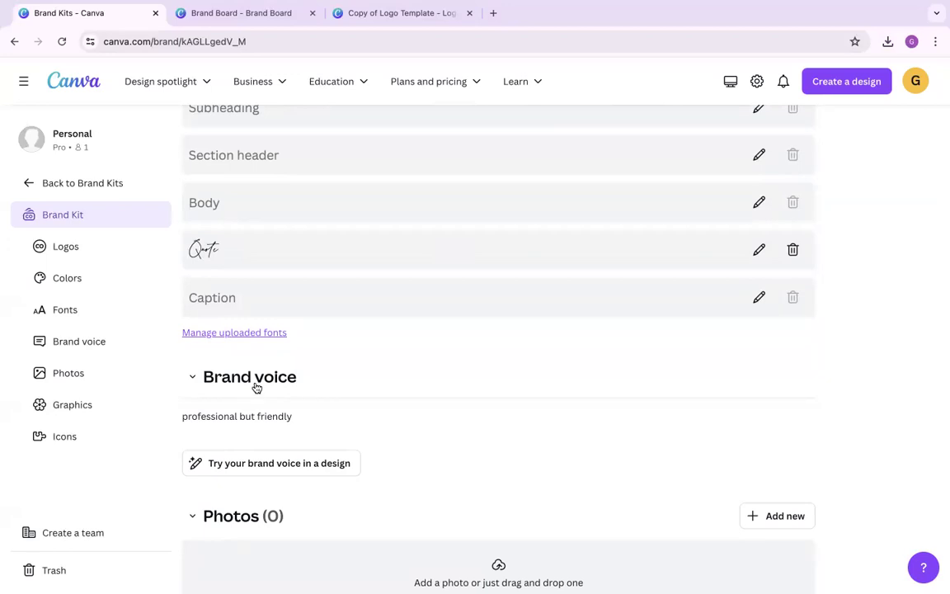
pyautogui.moveTo(291, 423)
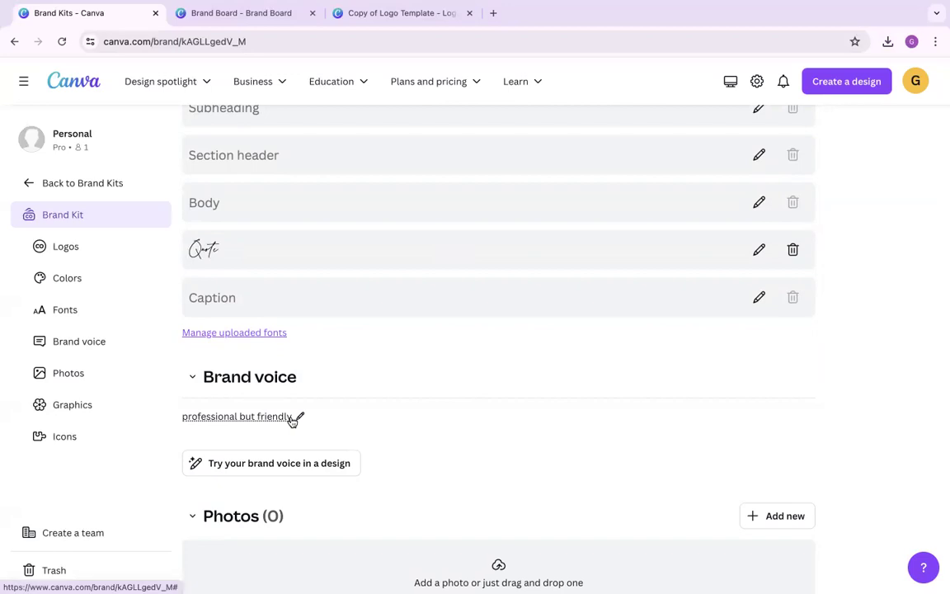
pyautogui.scroll(-1, 292, 421)
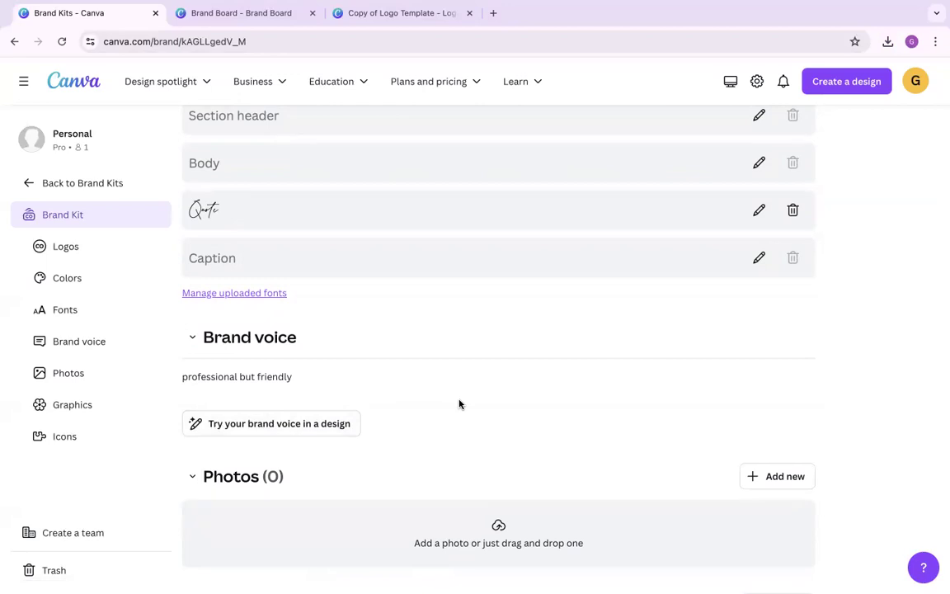
pyautogui.scroll(-1, 459, 404)
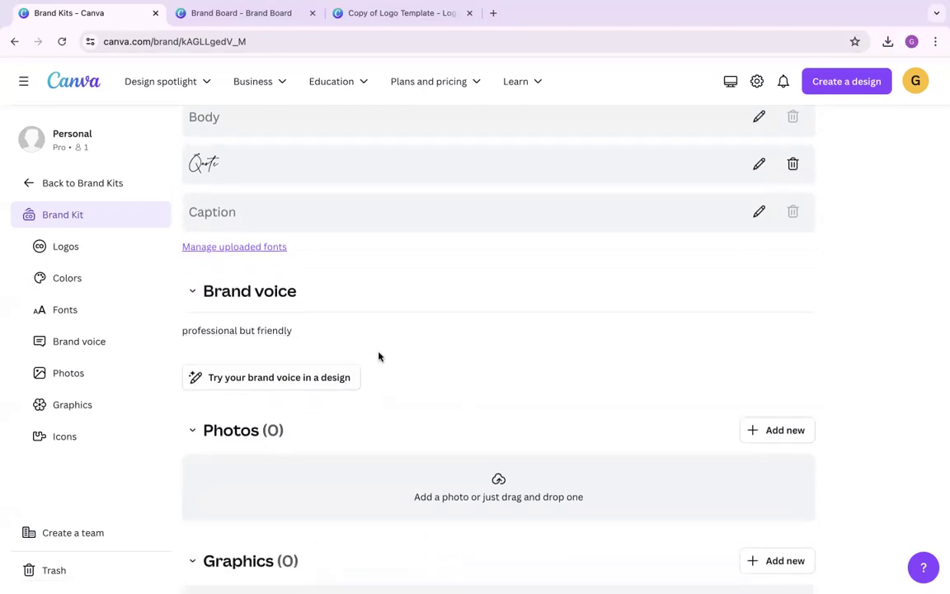
pyautogui.scroll(-5, 386, 363)
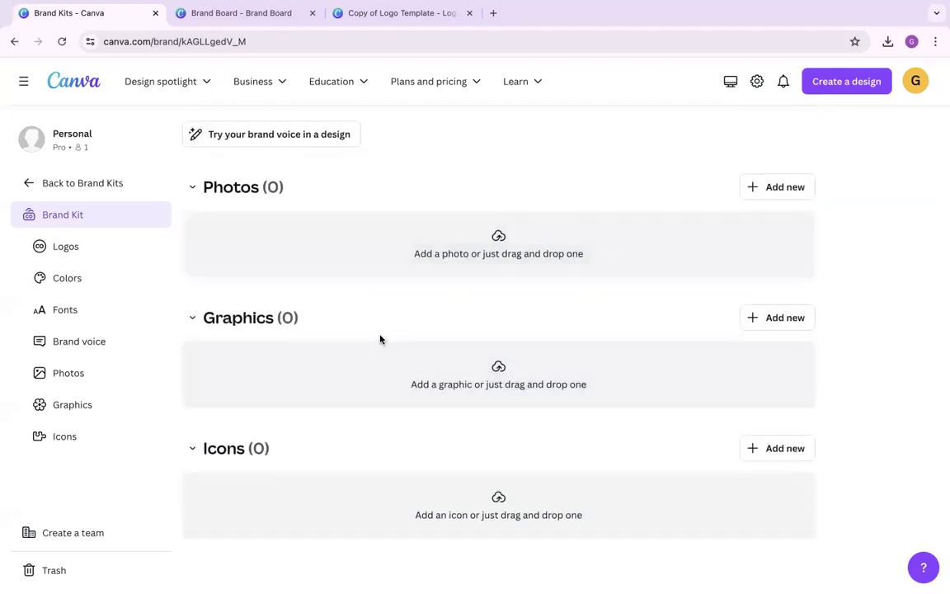
pyautogui.scroll(4, 372, 363)
pyautogui.scroll(15, 367, 376)
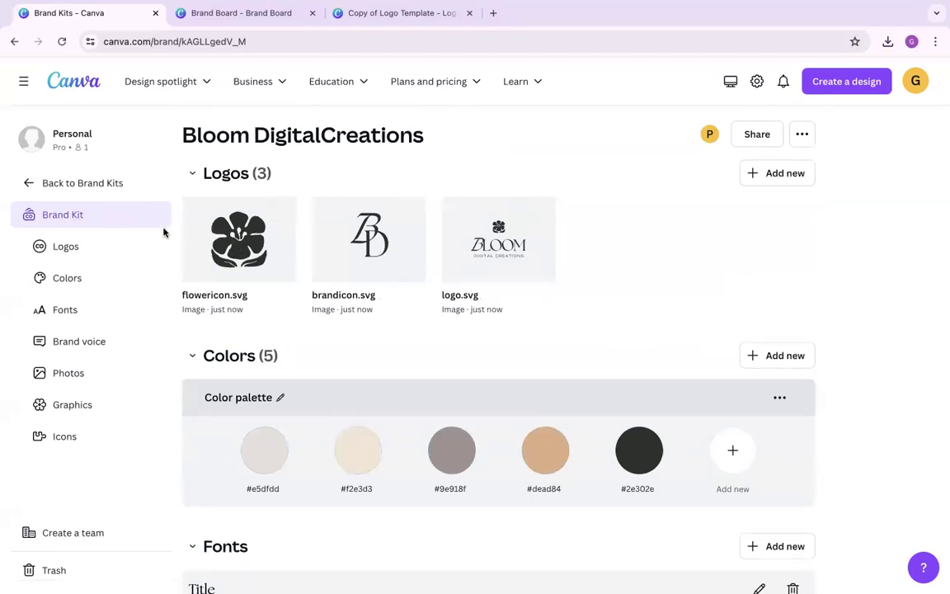
pyautogui.click(112, 186)
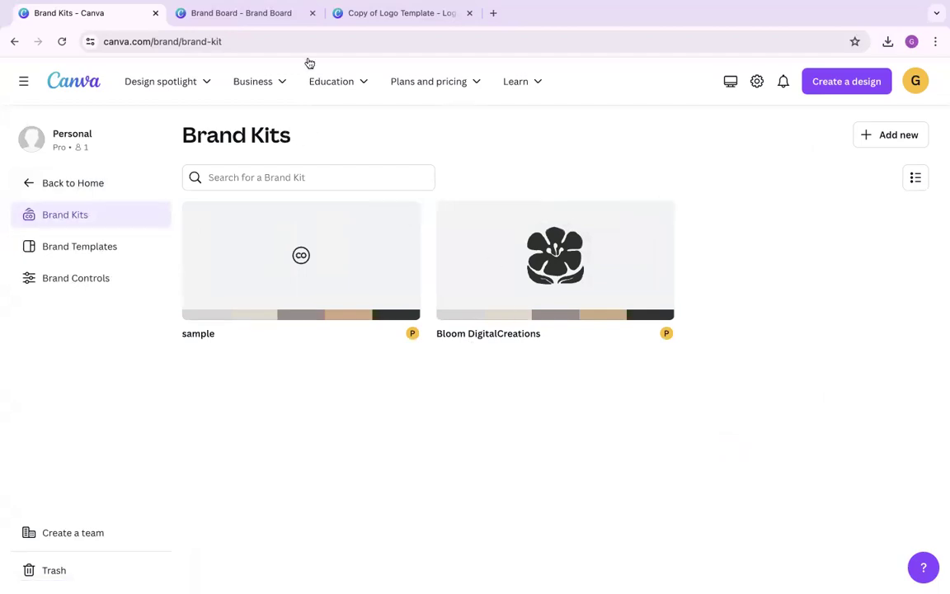
# Step: Close the Copy of Logo Template design and deselect the colour swatch in the Brand Board design
pyautogui.click(392, 20)
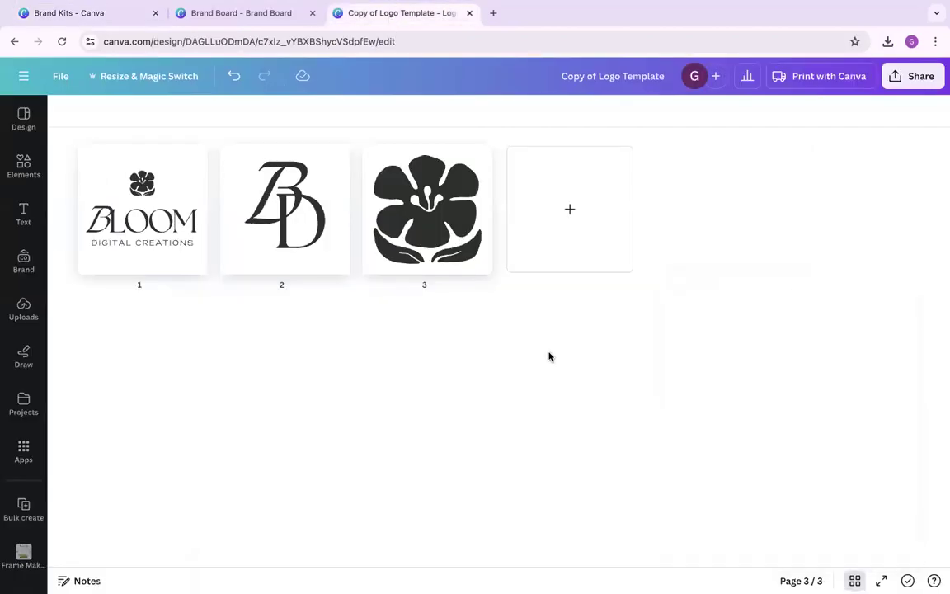
pyautogui.click(469, 12)
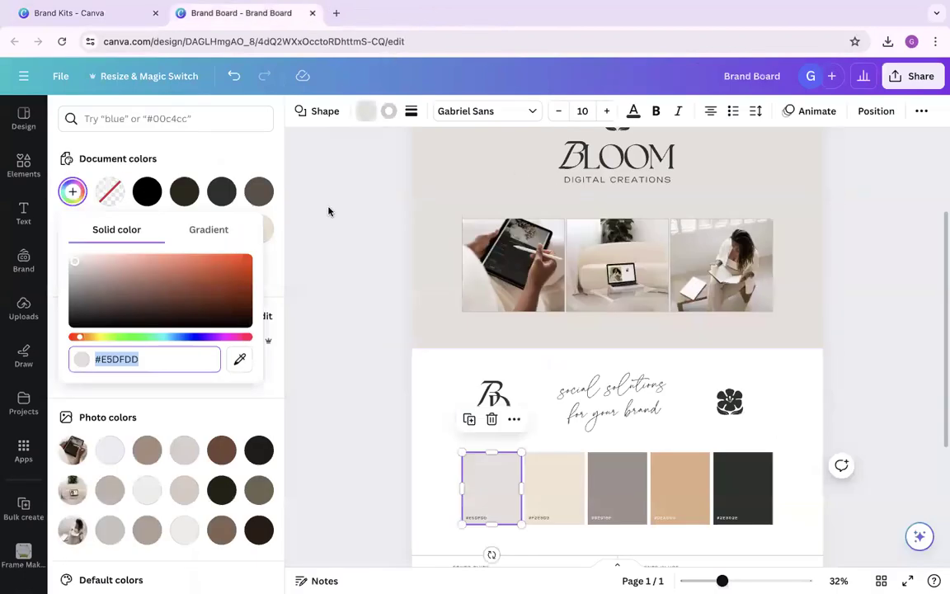
pyautogui.scroll(2, 347, 216)
pyautogui.click(359, 218)
pyautogui.scroll(2, 358, 219)
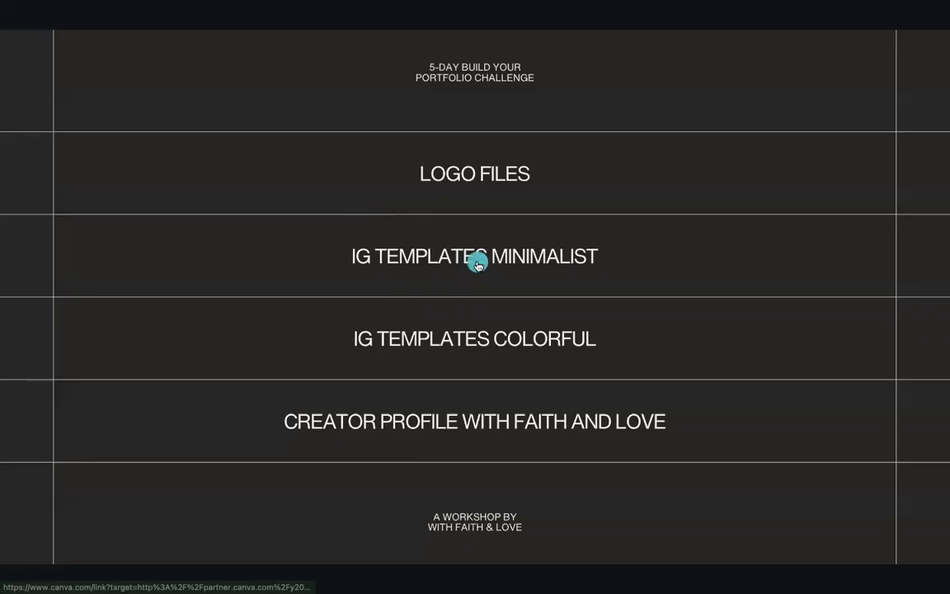
# Step: Copy the IG Templates Minimalist link, open it in a new browser tab and use the shared template for a new design
pyautogui.rightClick(478, 260)
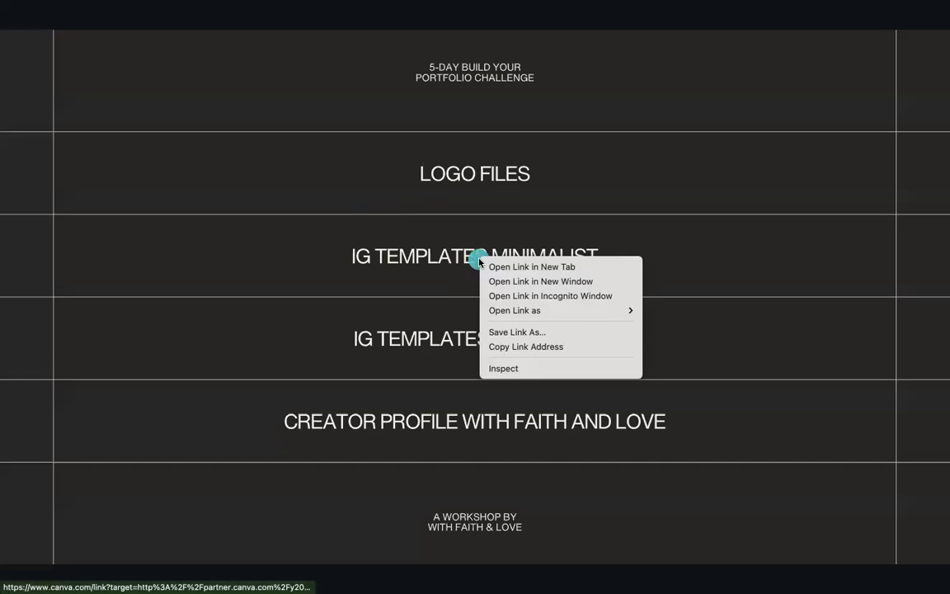
pyautogui.click(544, 347)
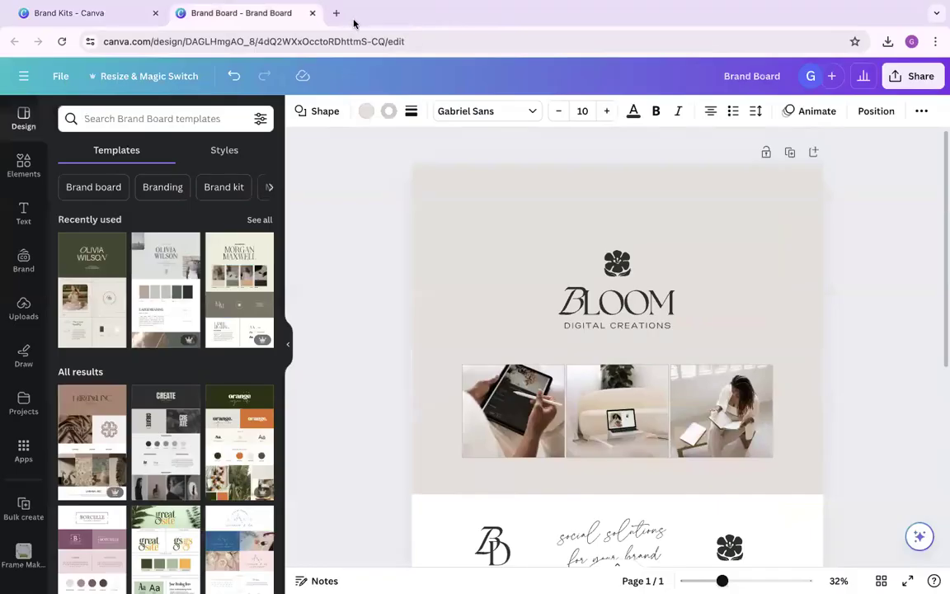
pyautogui.click(336, 13)
pyautogui.hotkey('ctrl', 'v')
pyautogui.press('Return')
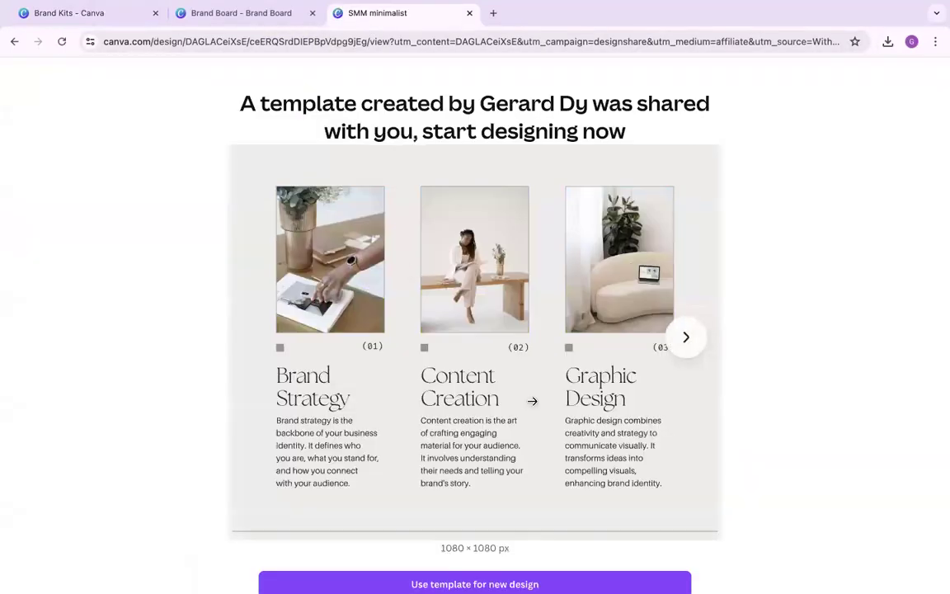
pyautogui.click(499, 583)
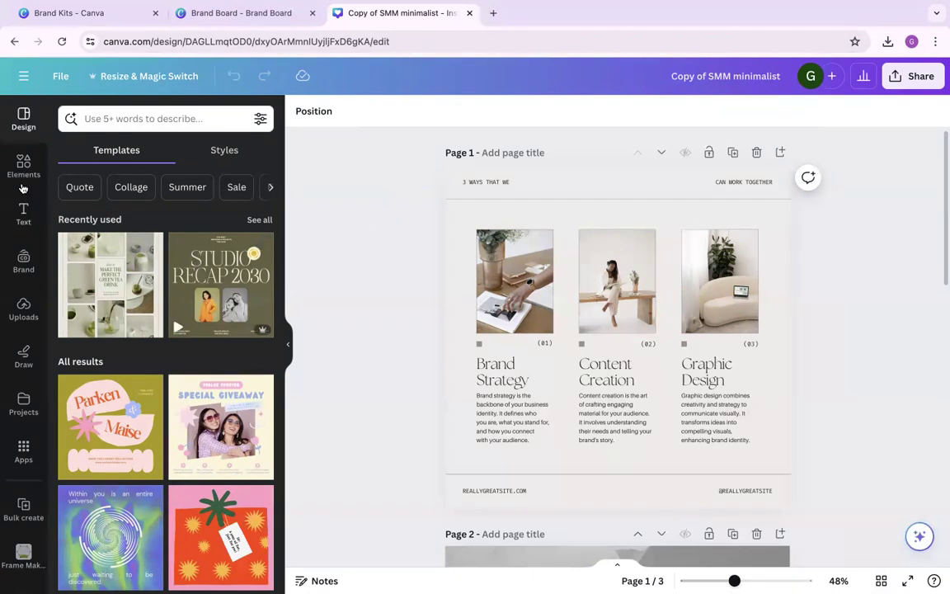
# Step: Show the Bloom DigitalCreations brand kit beside the design and review its logos, colours and fonts, plus the template's pages
pyautogui.click(24, 264)
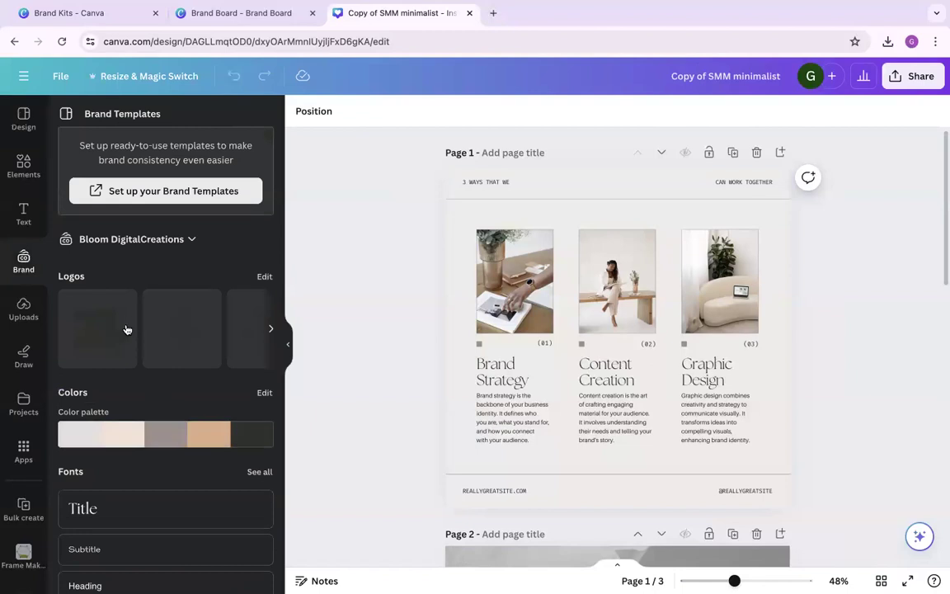
pyautogui.scroll(-3, 127, 330)
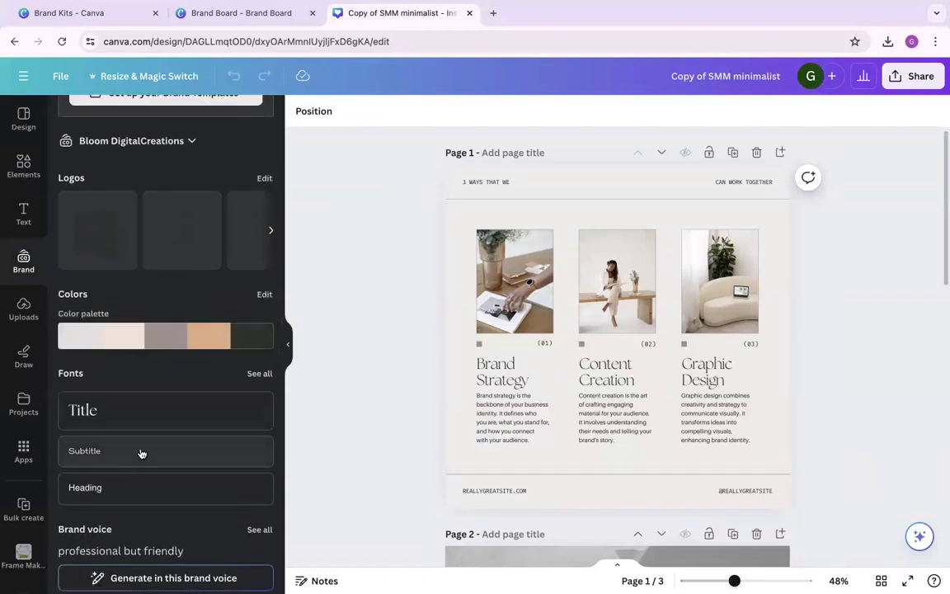
pyautogui.scroll(2, 172, 495)
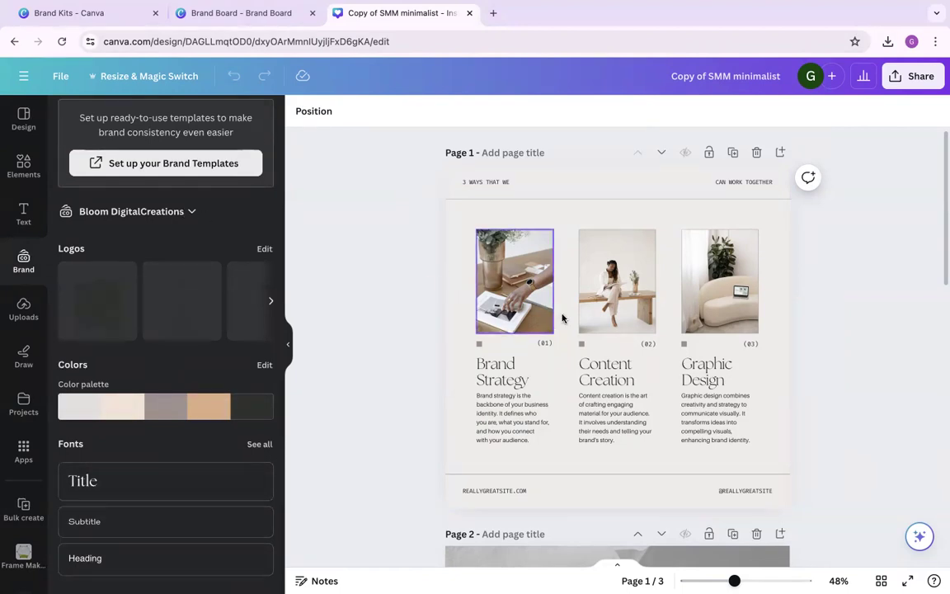
pyautogui.scroll(-10, 562, 318)
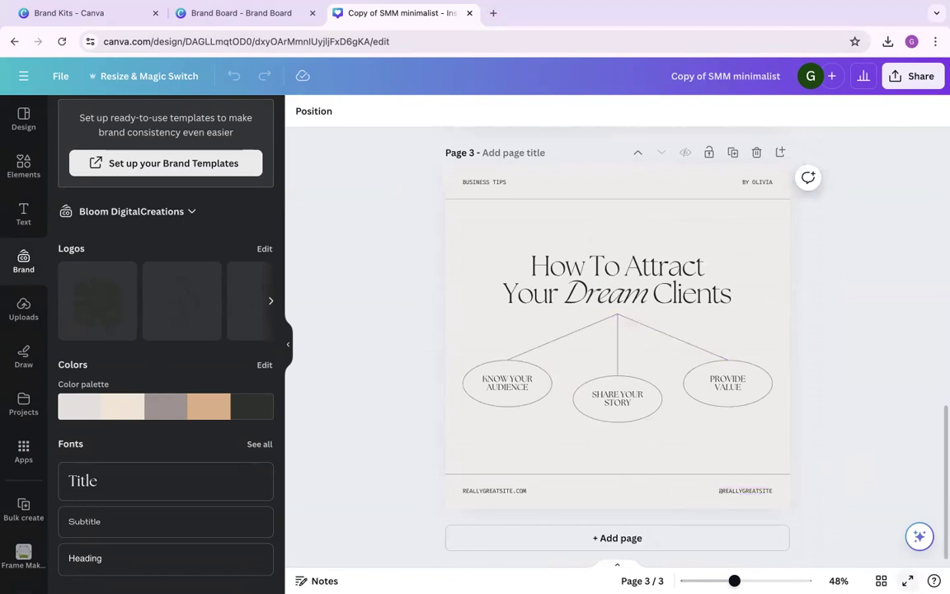
# Step: Add a blank fourth page and place the full Bloom Digital Creations logo from the brand kit slightly above its centre
pyautogui.click(881, 581)
pyautogui.click(559, 217)
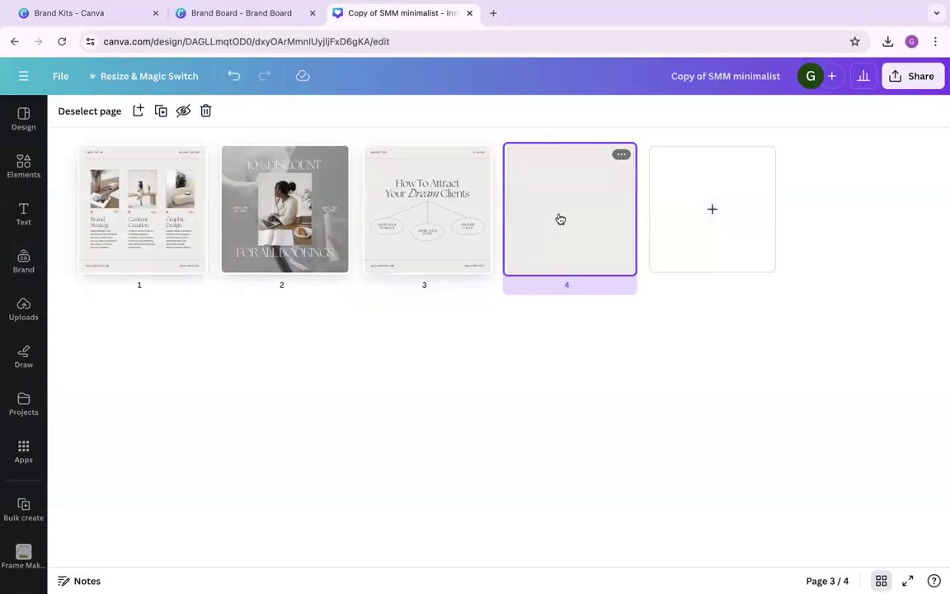
pyautogui.doubleClick(553, 197)
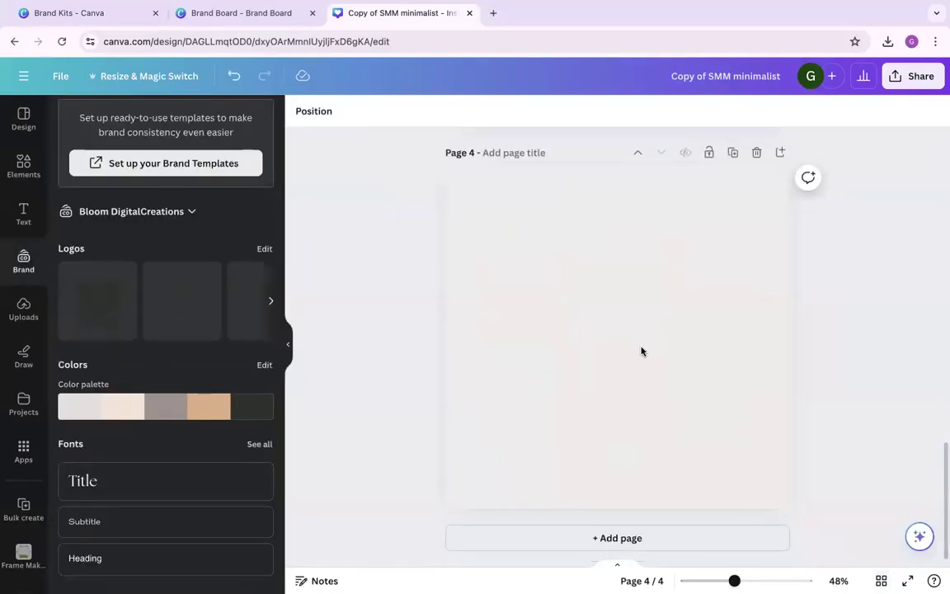
pyautogui.hscroll(3, 213, 317)
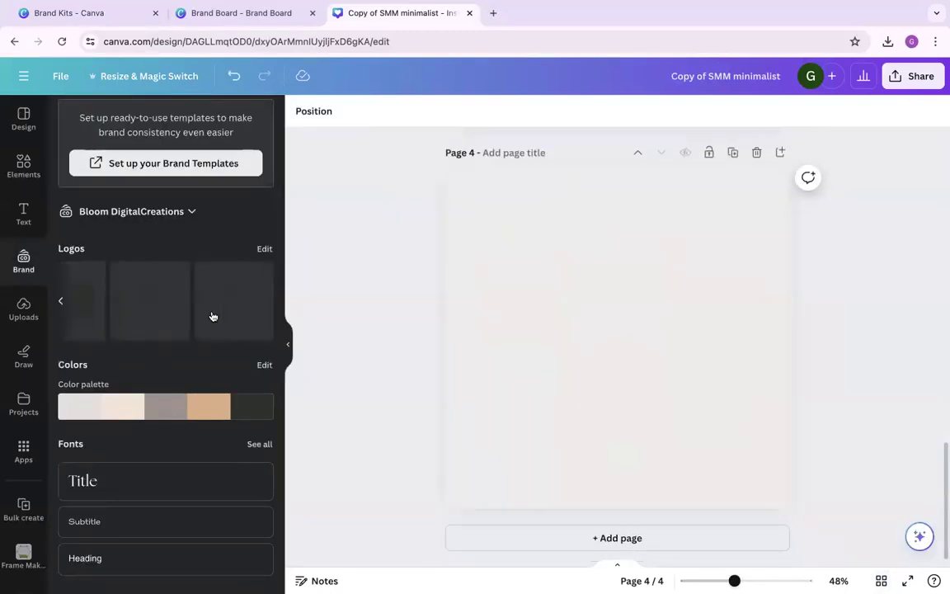
pyautogui.click(236, 306)
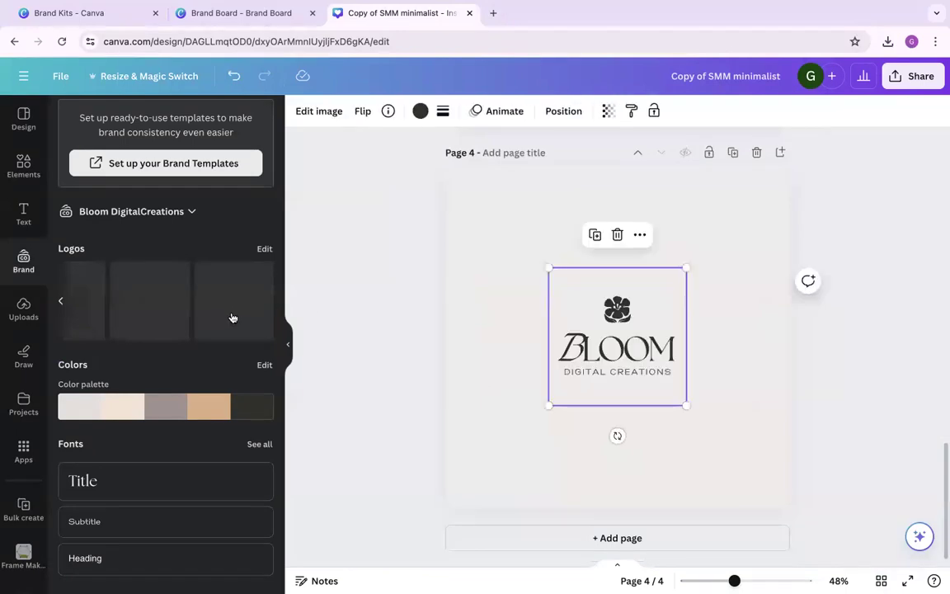
pyautogui.moveTo(583, 338); pyautogui.dragTo(583, 294)
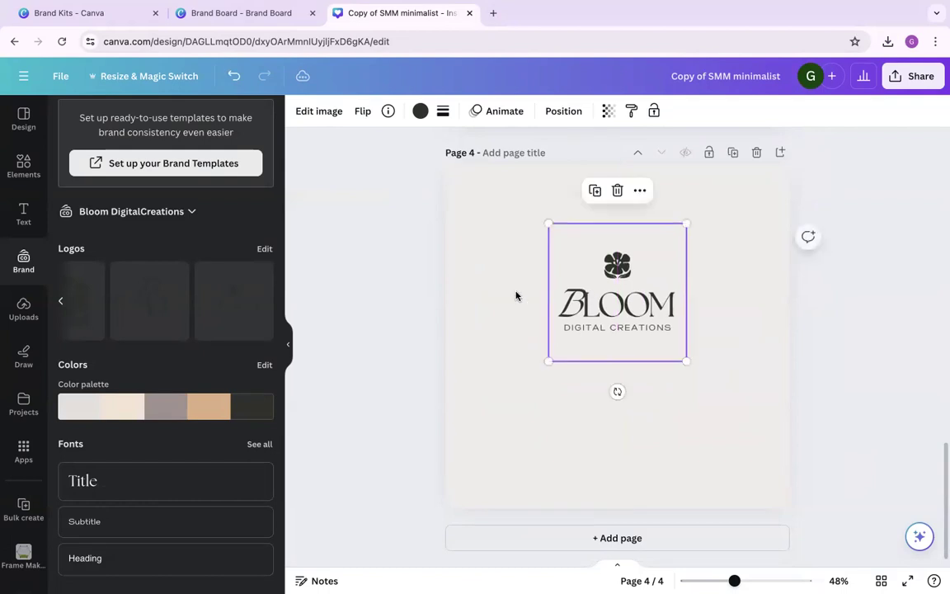
# Step: Recolour the logo with the tan colour from the brand palette and check which brand kits can be selected
pyautogui.click(716, 297)
pyautogui.click(629, 295)
pyautogui.click(706, 297)
pyautogui.click(561, 272)
pyautogui.click(420, 112)
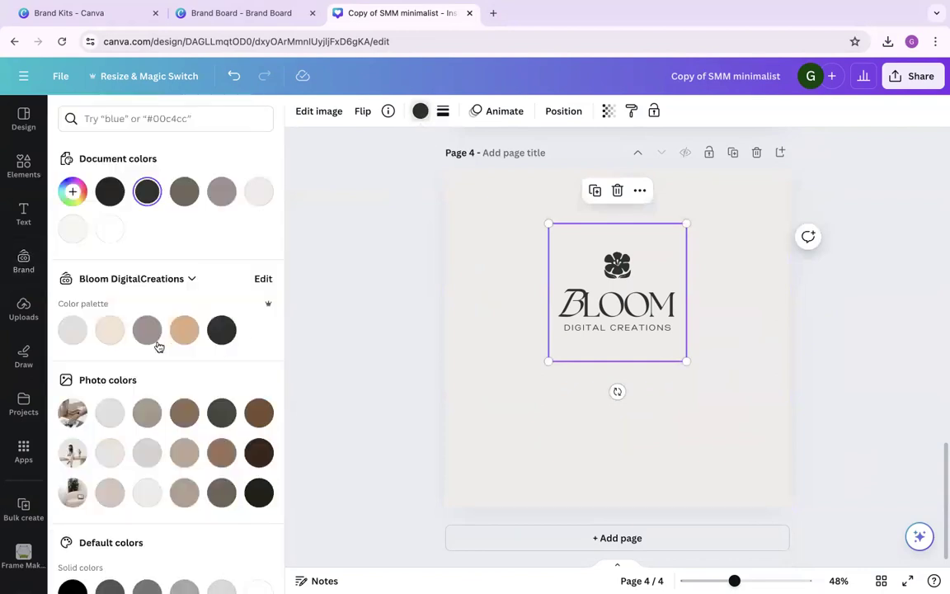
pyautogui.click(184, 334)
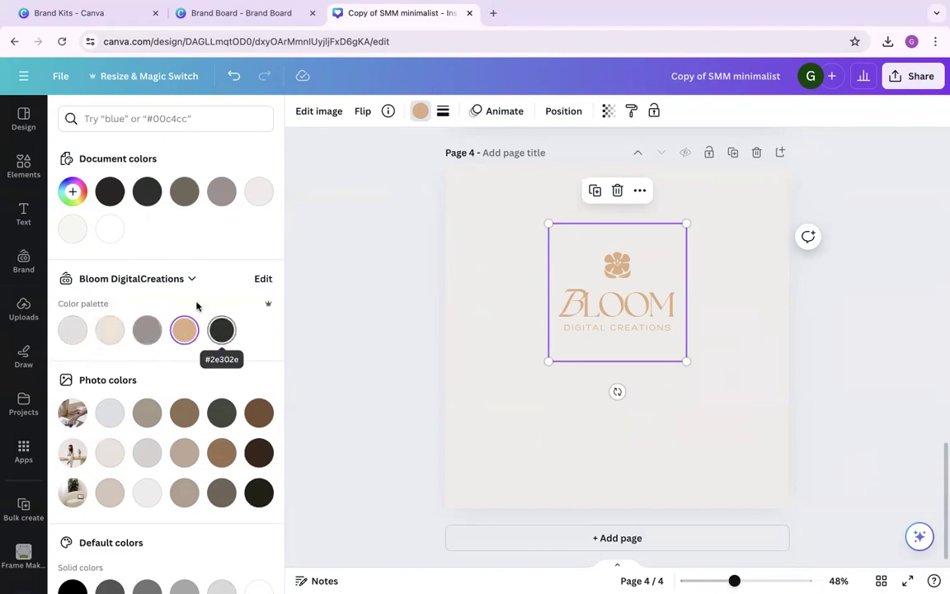
pyautogui.click(185, 278)
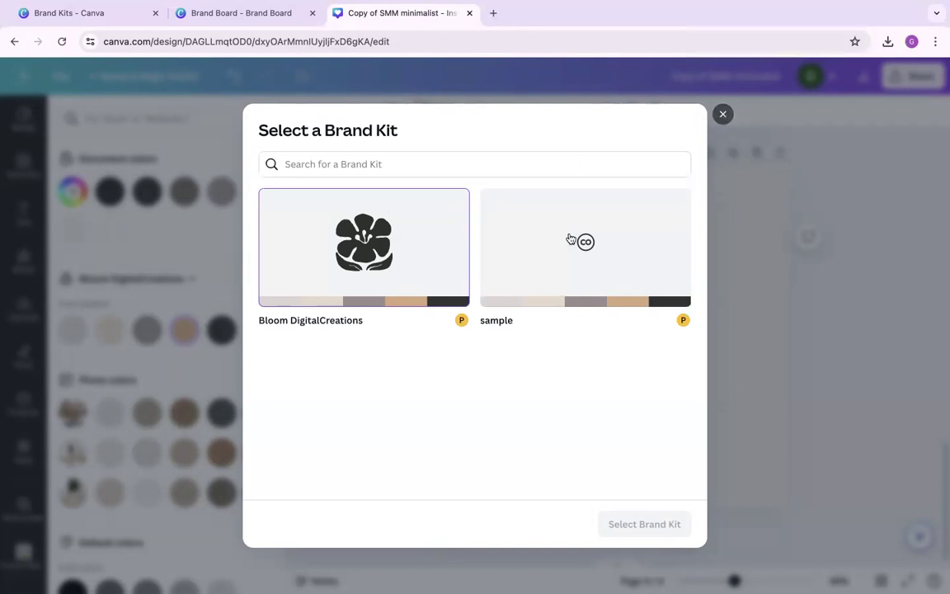
pyautogui.click(723, 115)
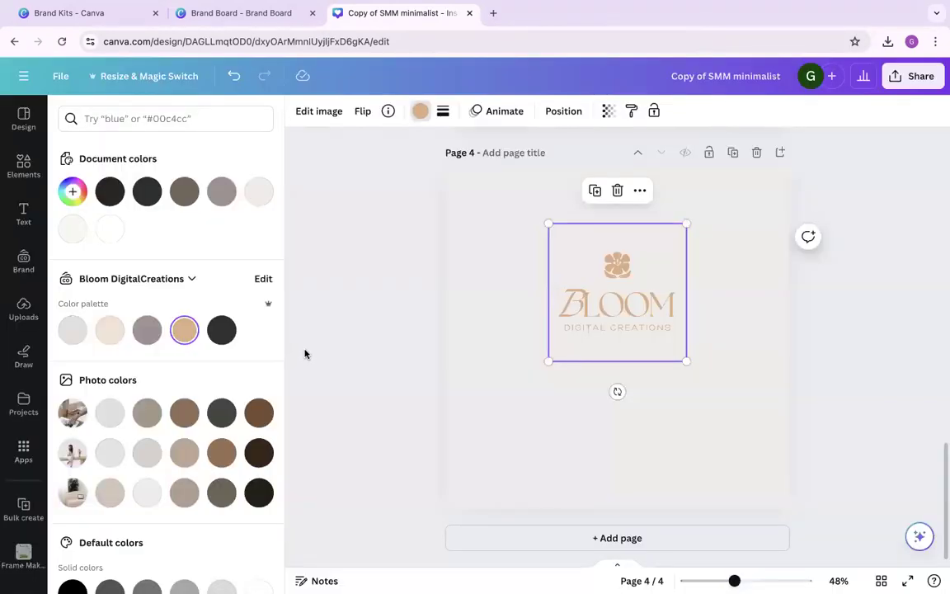
# Step: Move the logo slightly lower on page 4 and select the page background
pyautogui.click(519, 416)
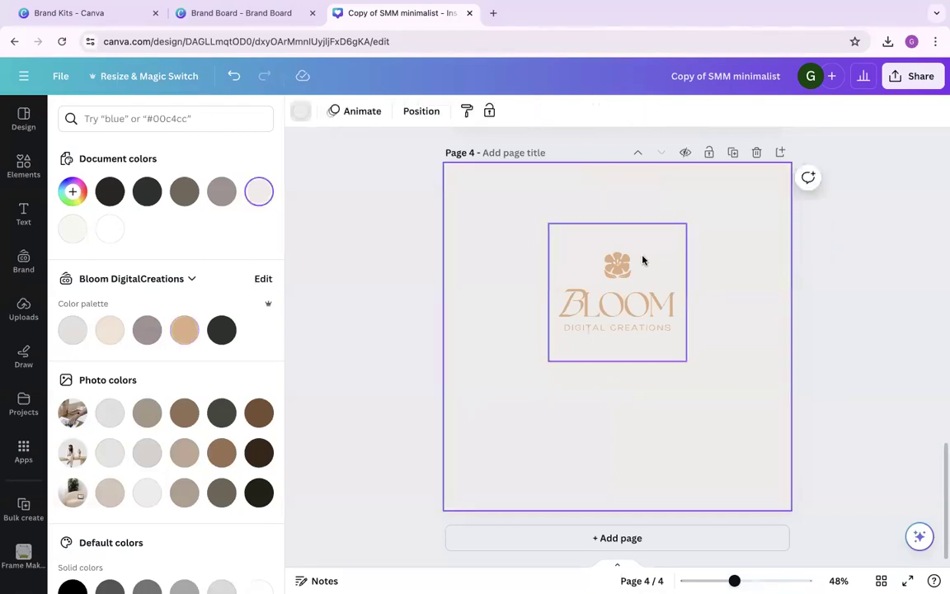
pyautogui.click(642, 259)
pyautogui.moveTo(638, 283); pyautogui.dragTo(639, 290)
pyautogui.click(551, 414)
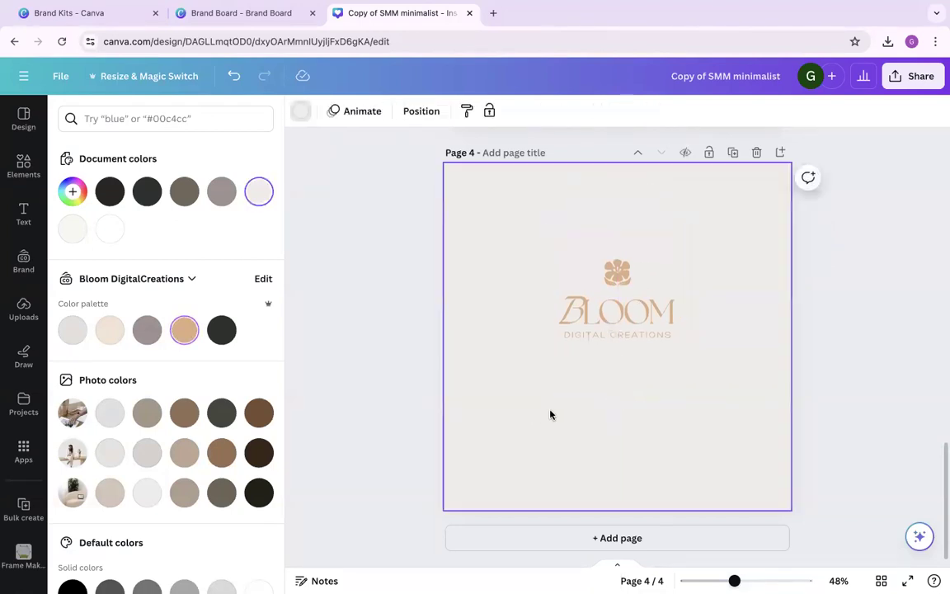
# Step: Browse the recently used elements and open the collection of the Branding Collaterals Laptop on a Couch photo
pyautogui.click(37, 168)
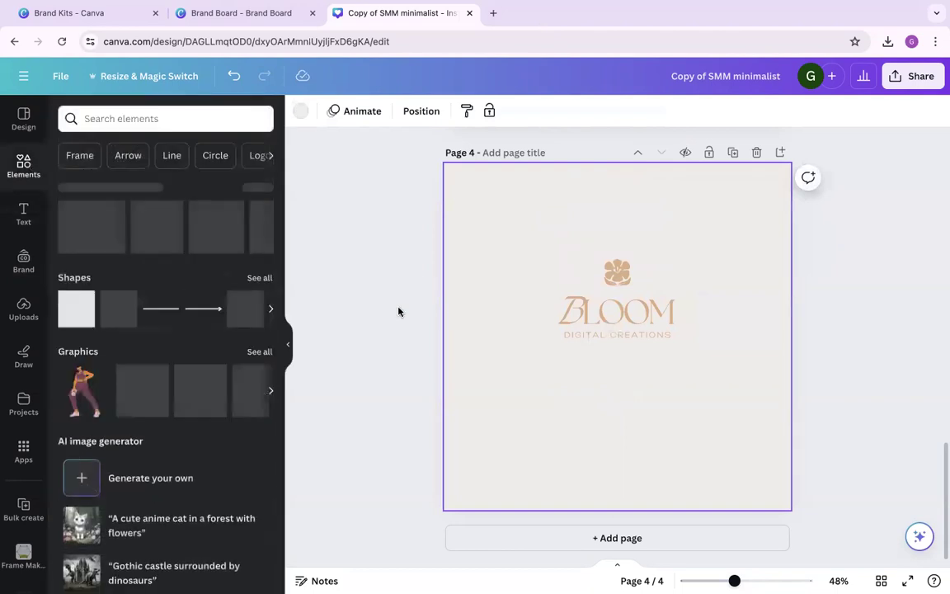
pyautogui.click(259, 188)
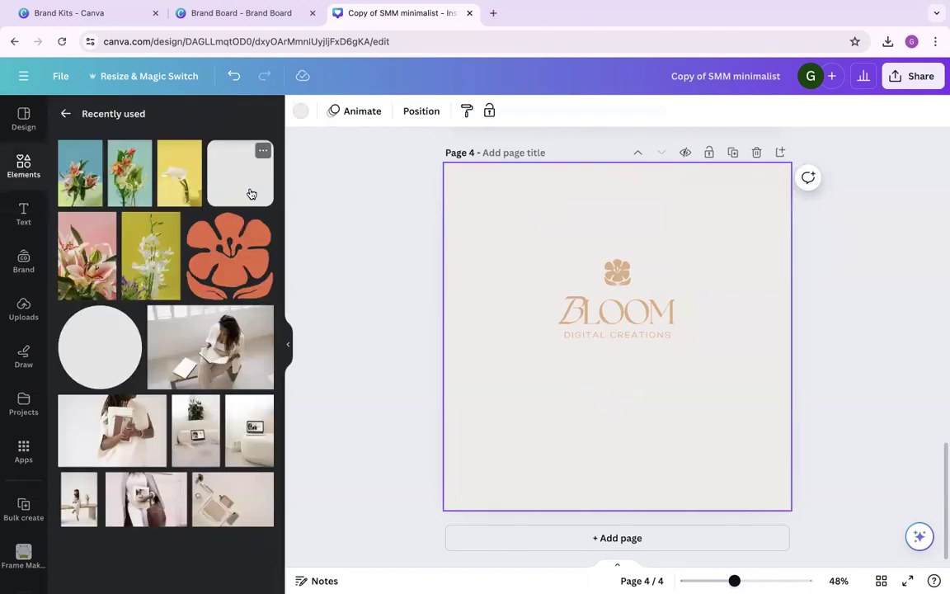
pyautogui.scroll(3, 544, 305)
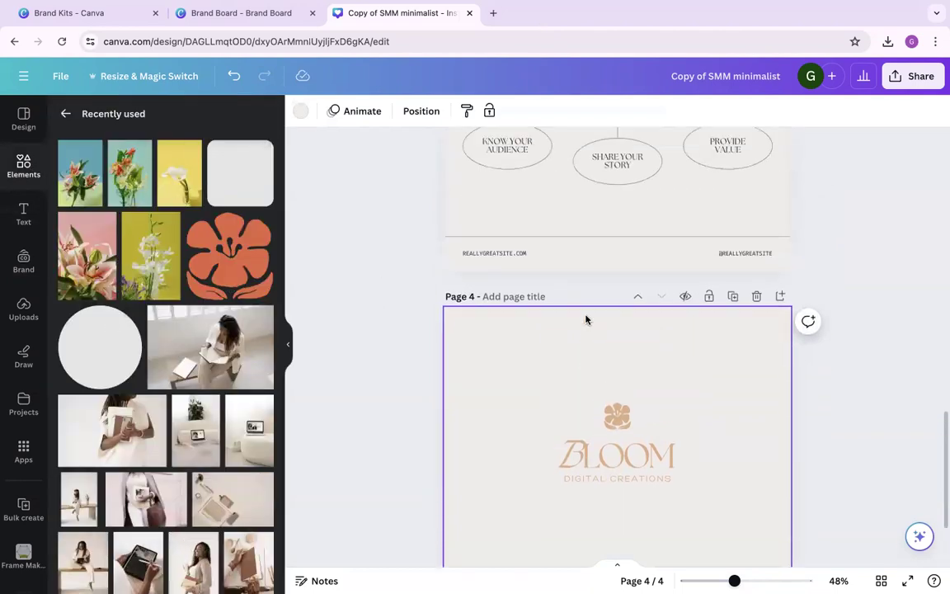
pyautogui.scroll(12, 499, 369)
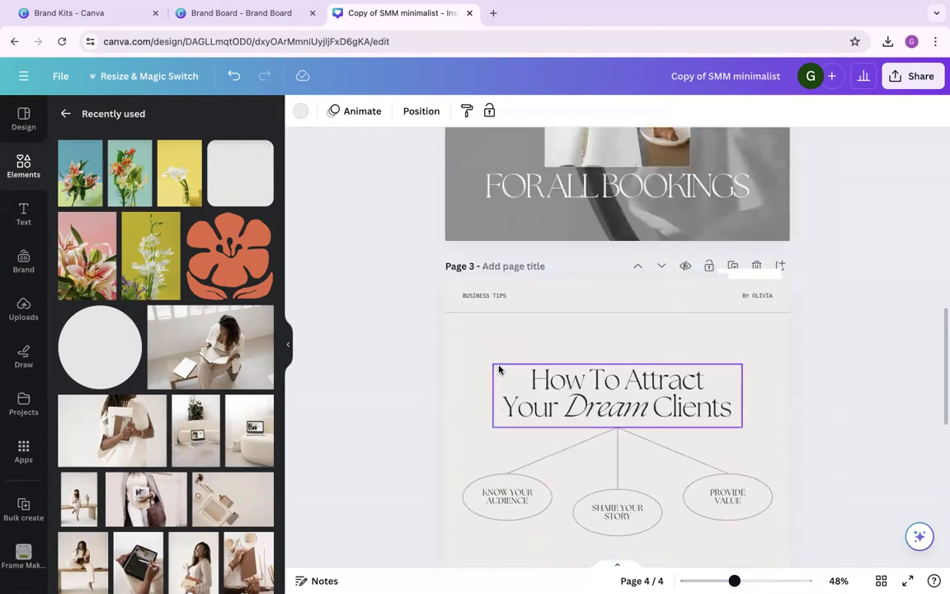
pyautogui.click(478, 220)
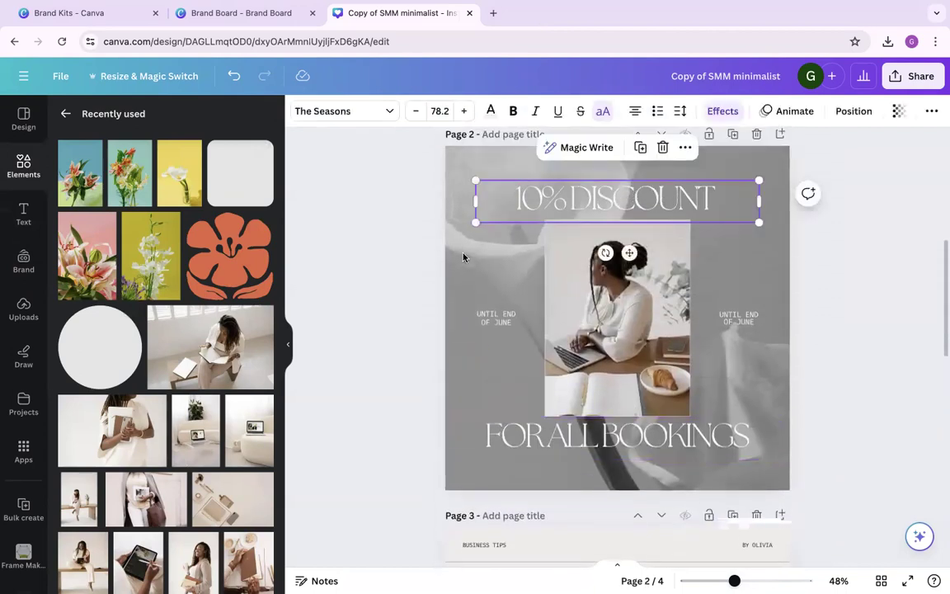
pyautogui.click(467, 257)
pyautogui.scroll(-10, 494, 288)
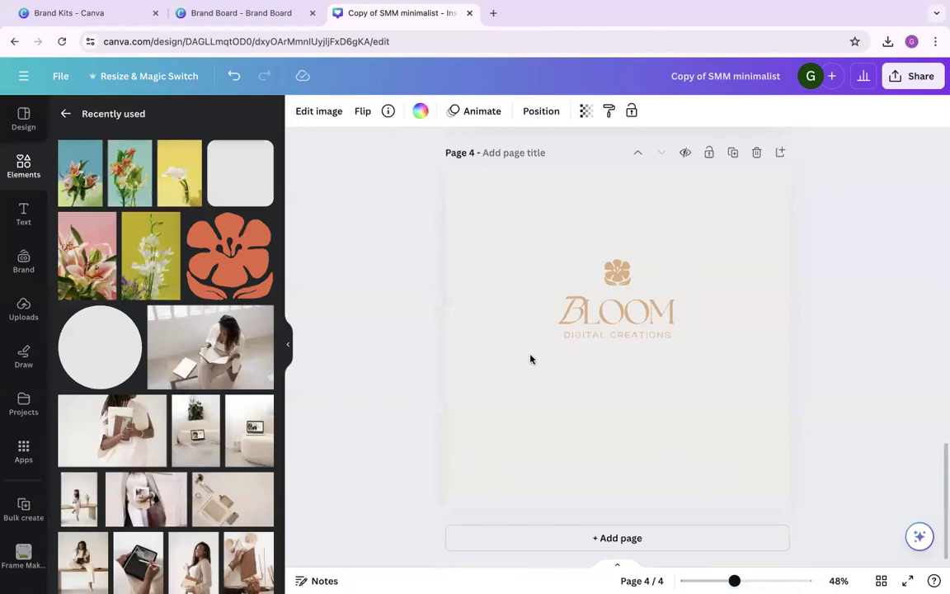
pyautogui.click(531, 359)
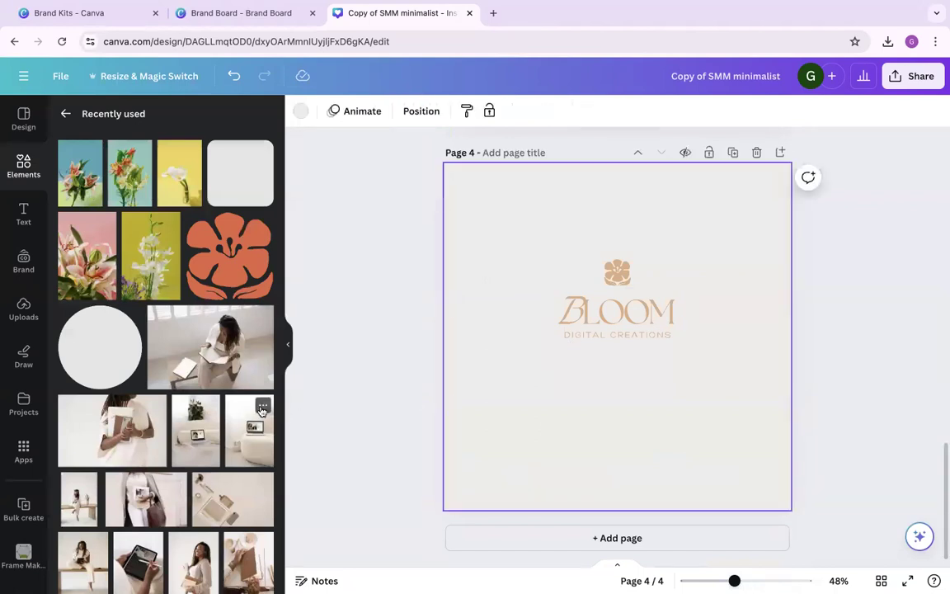
pyautogui.click(262, 407)
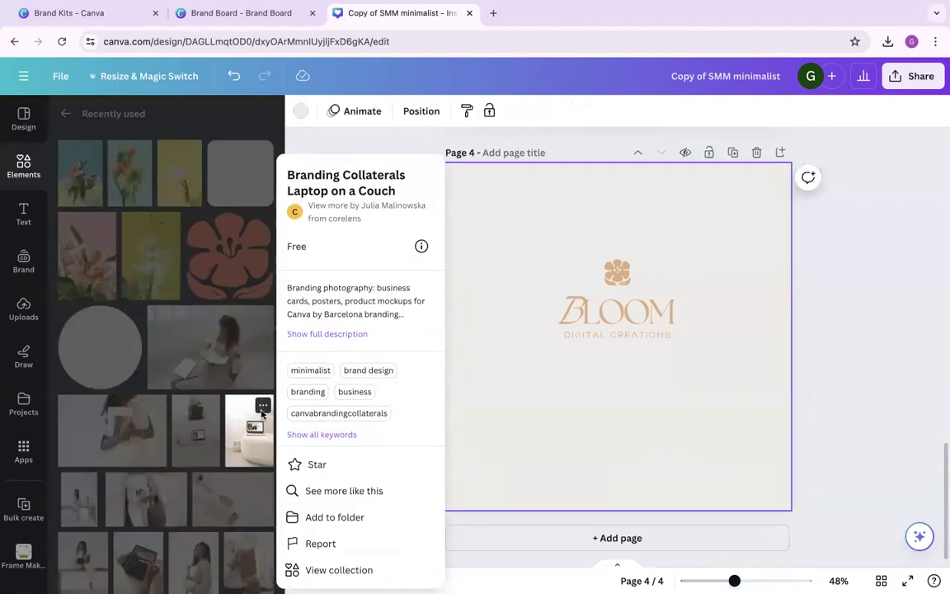
pyautogui.click(309, 568)
pyautogui.scroll(-5, 191, 281)
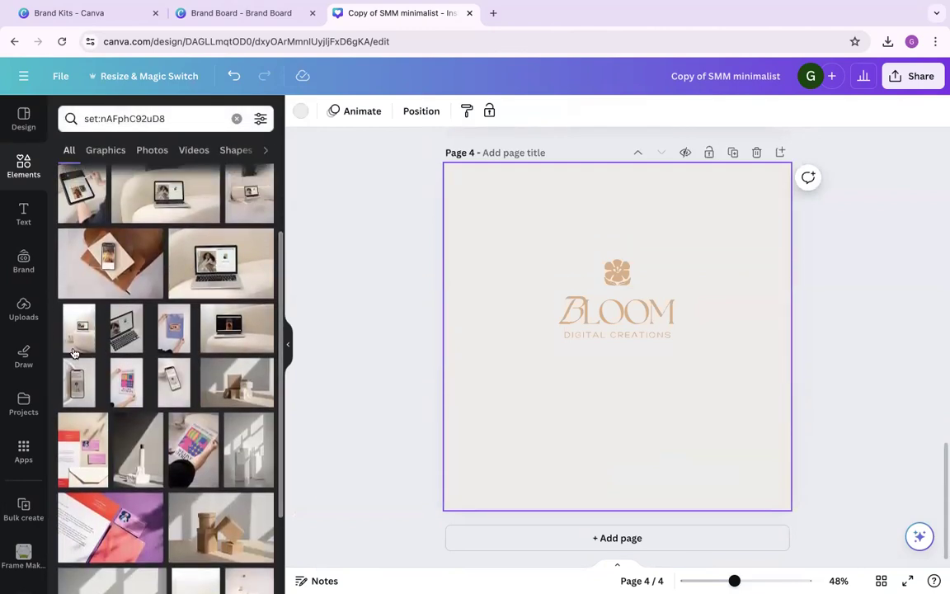
# Step: Insert the portrait photo of a laptop on a cream couch from the collection and set it as page 4's background
pyautogui.click(217, 259)
pyautogui.rightClick(615, 413)
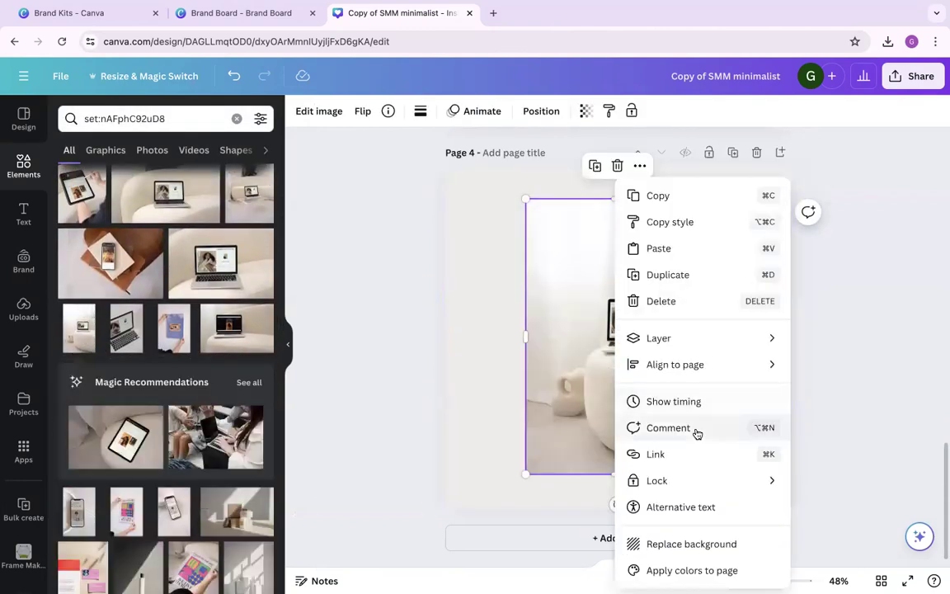
pyautogui.click(675, 545)
# Step: Enlarge page 4's background photo in crop mode and reposition it so the laptop sits in the page's lower-right corner
pyautogui.scroll(2, 640, 422)
pyautogui.click(640, 422)
pyautogui.moveTo(640, 423); pyautogui.dragTo(604, 399)
pyautogui.click(750, 494)
pyautogui.doubleClick(744, 487)
pyautogui.scroll(-1, 733, 406)
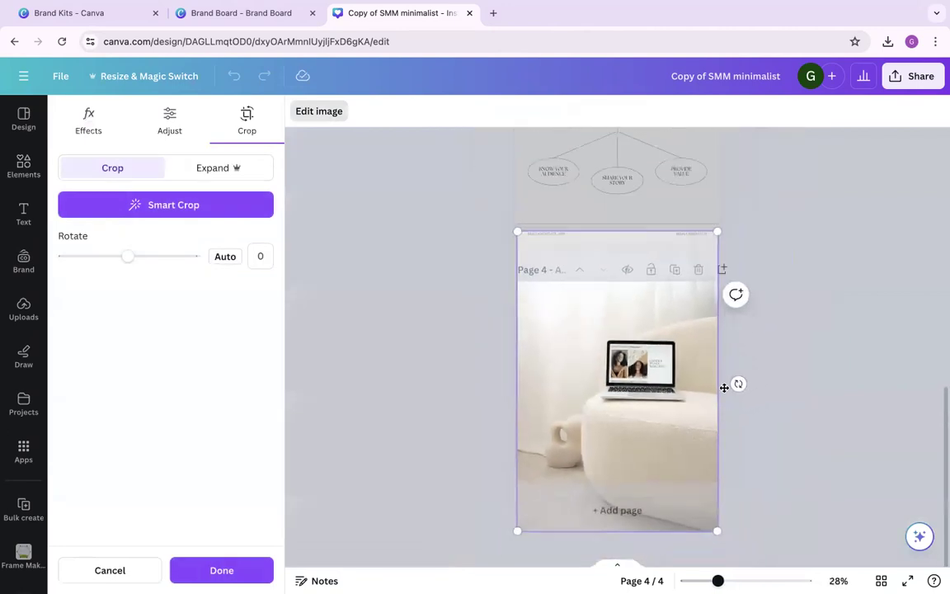
pyautogui.moveTo(716, 232); pyautogui.dragTo(829, 186)
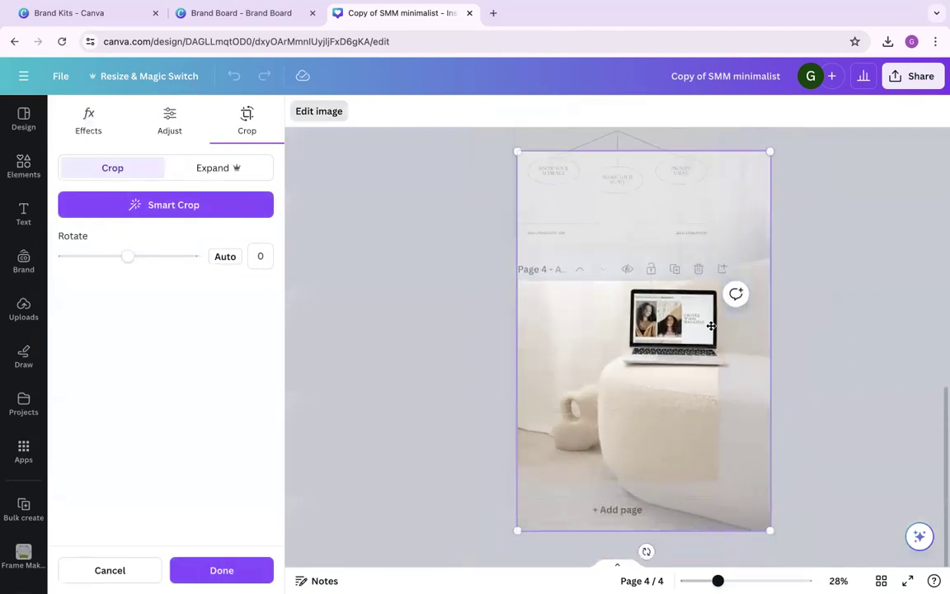
pyautogui.moveTo(693, 358); pyautogui.dragTo(692, 454)
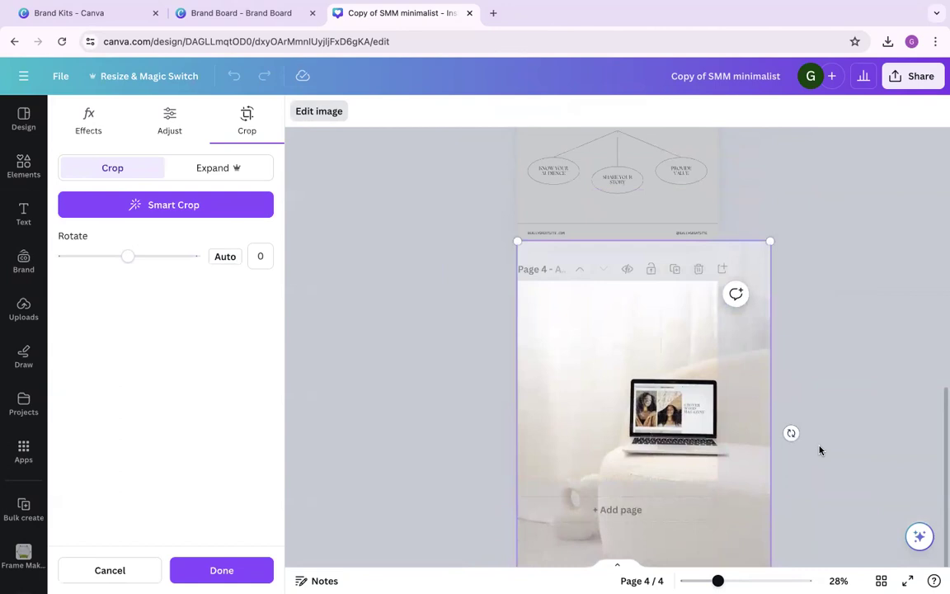
pyautogui.click(791, 450)
# Step: Centre the logo horizontally on page 4 and recolour it with the charcoal colour from the Bloom DigitalCreations palette
pyautogui.click(591, 381)
pyautogui.click(563, 110)
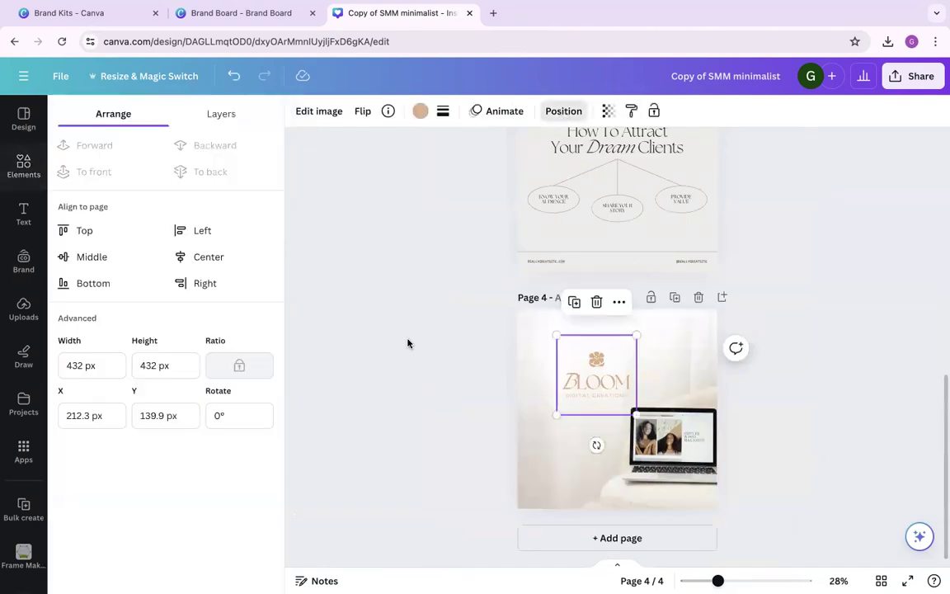
pyautogui.click(196, 258)
pyautogui.click(420, 112)
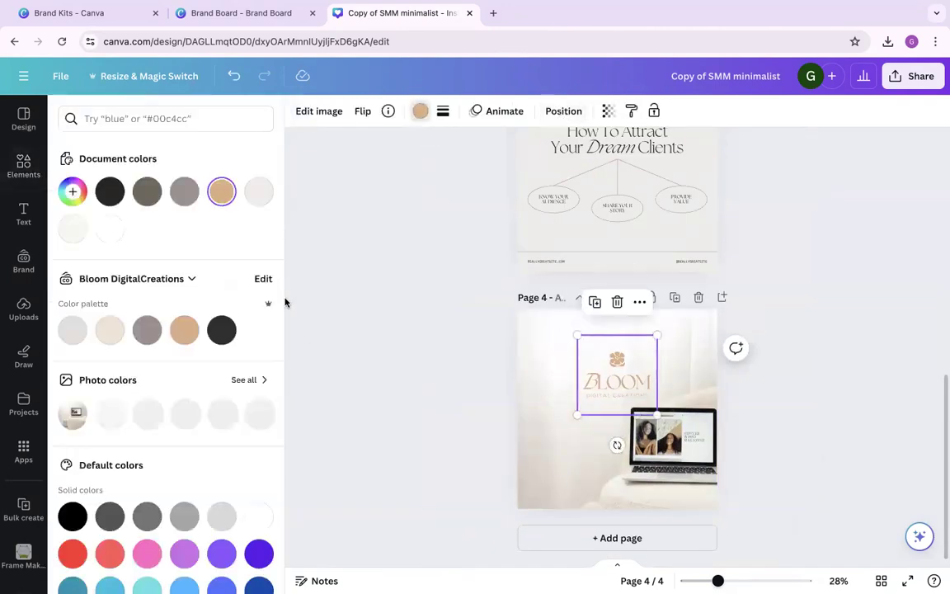
pyautogui.click(220, 330)
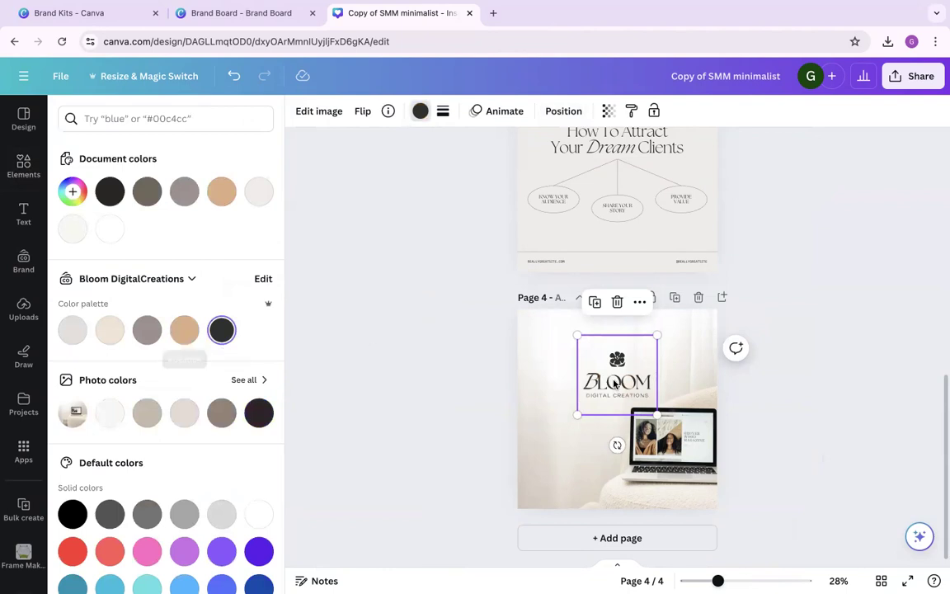
pyautogui.click(522, 430)
pyautogui.click(733, 410)
# Step: Move the logo slightly higher on page 4 and realign it to the page's horizontal centre
pyautogui.moveTo(613, 383); pyautogui.dragTo(611, 371)
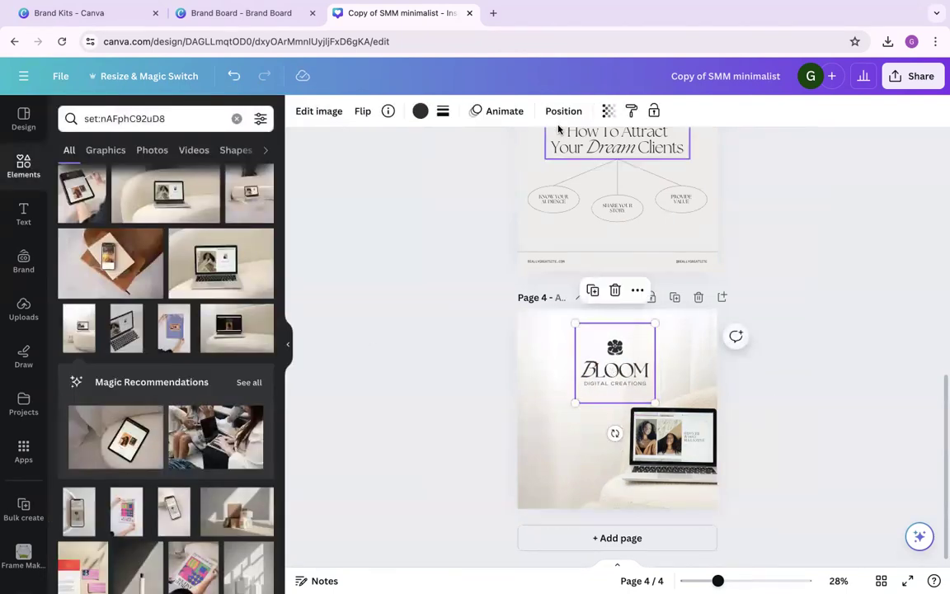
pyautogui.click(564, 111)
pyautogui.click(211, 257)
pyautogui.click(821, 523)
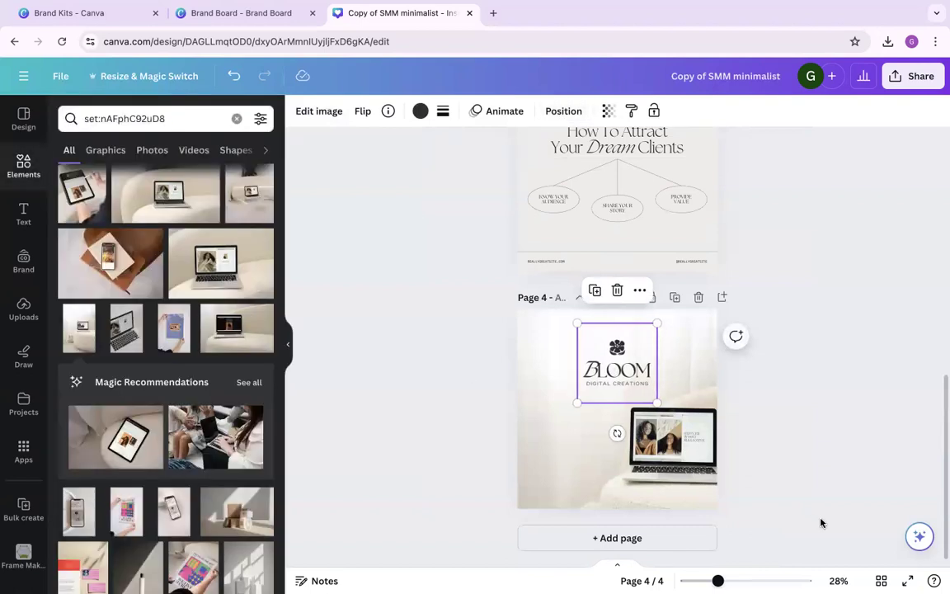
# Step: Insert a rounded square below the logo on page 4 and reshape it into a bar about 688 by 126 px
pyautogui.click(24, 165)
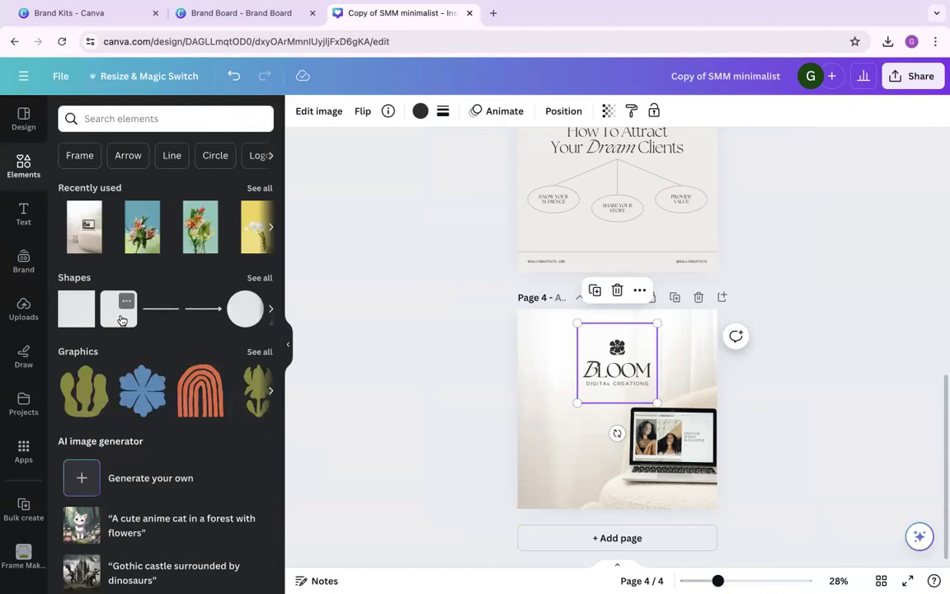
pyautogui.click(262, 282)
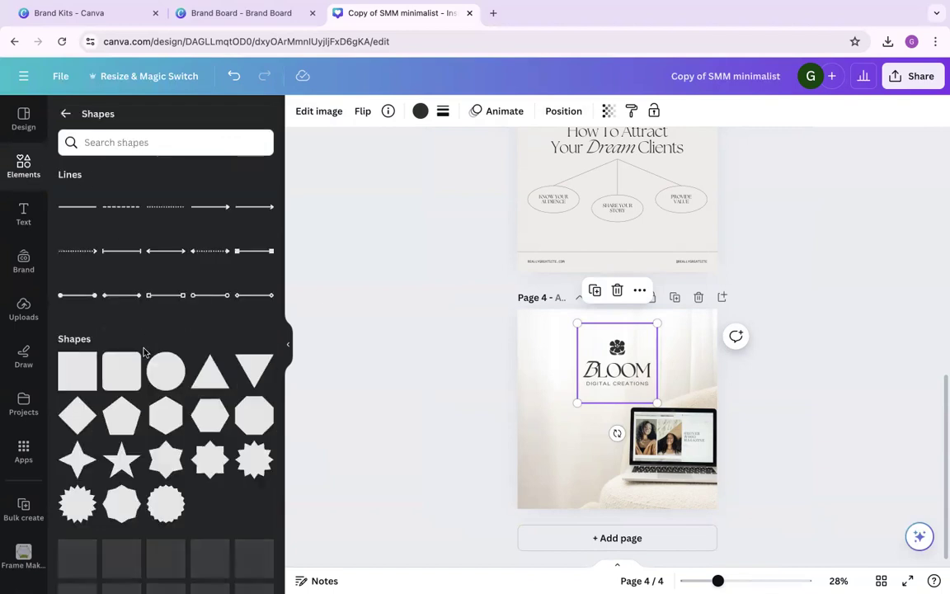
pyautogui.click(122, 368)
pyautogui.click(652, 410)
pyautogui.moveTo(619, 400); pyautogui.dragTo(549, 436)
pyautogui.moveTo(648, 435); pyautogui.dragTo(679, 435)
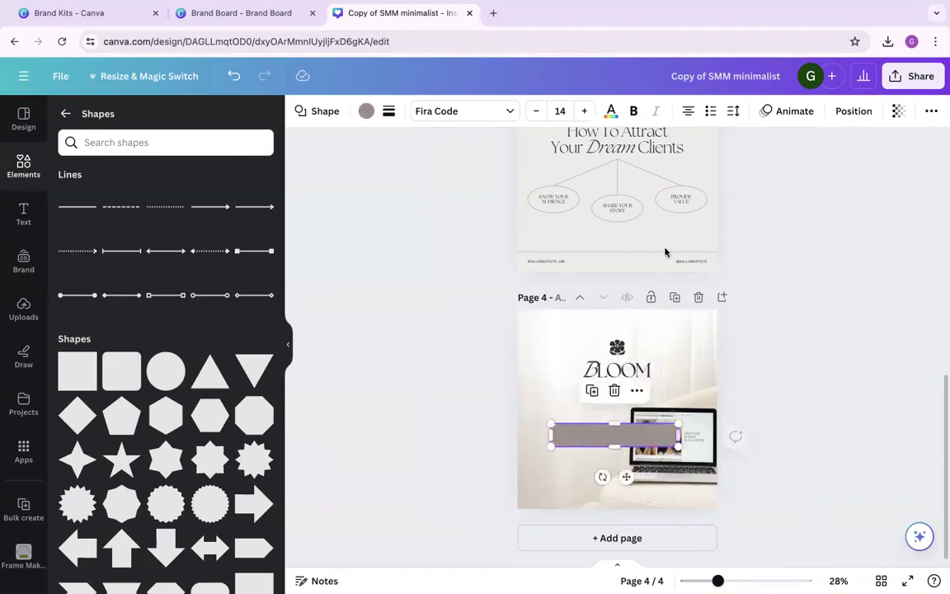
# Step: Centre the rounded bar horizontally on the page and fill it with the tan colour from the brand palette
pyautogui.click(843, 112)
pyautogui.click(204, 258)
pyautogui.click(640, 391)
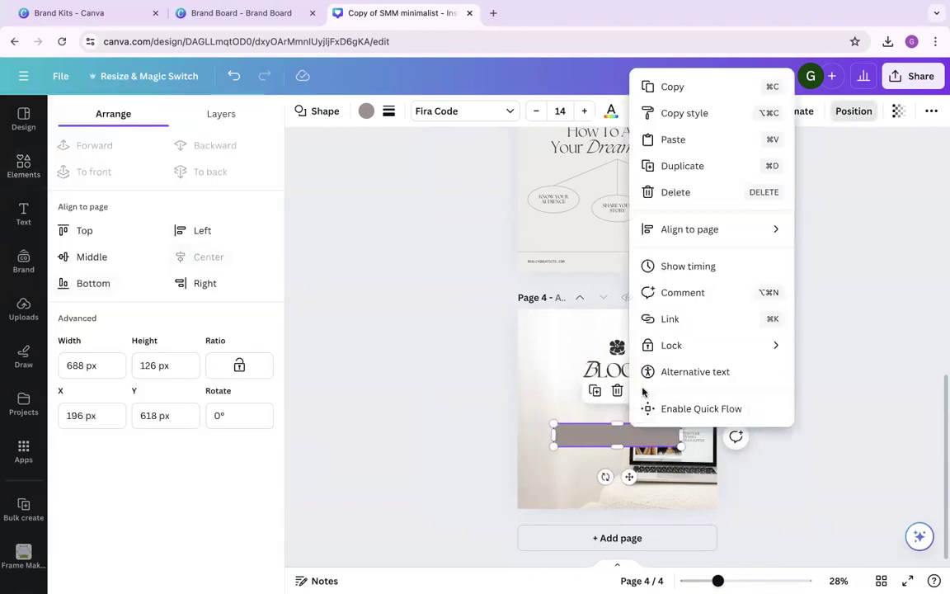
pyautogui.click(755, 373)
pyautogui.click(838, 452)
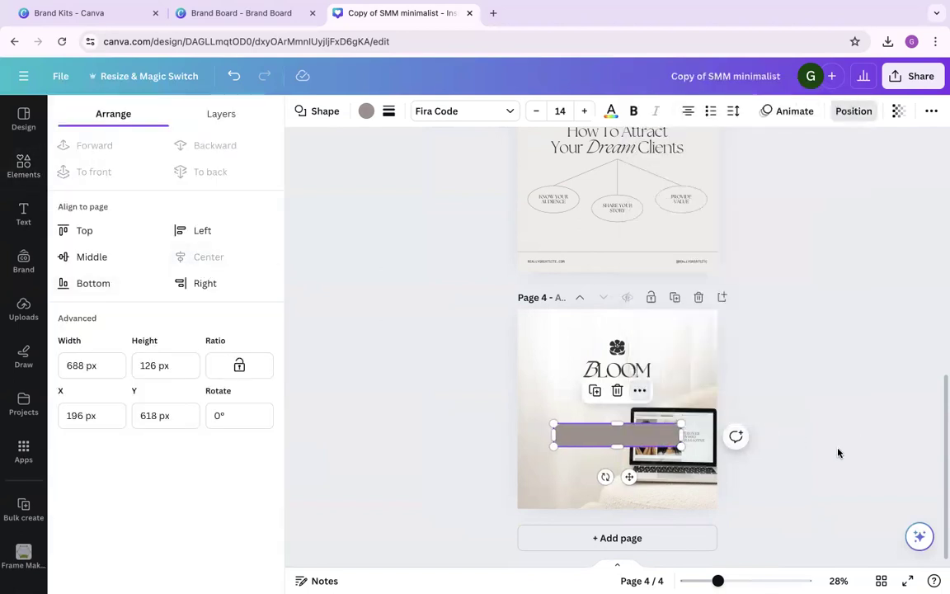
pyautogui.click(366, 112)
pyautogui.click(184, 330)
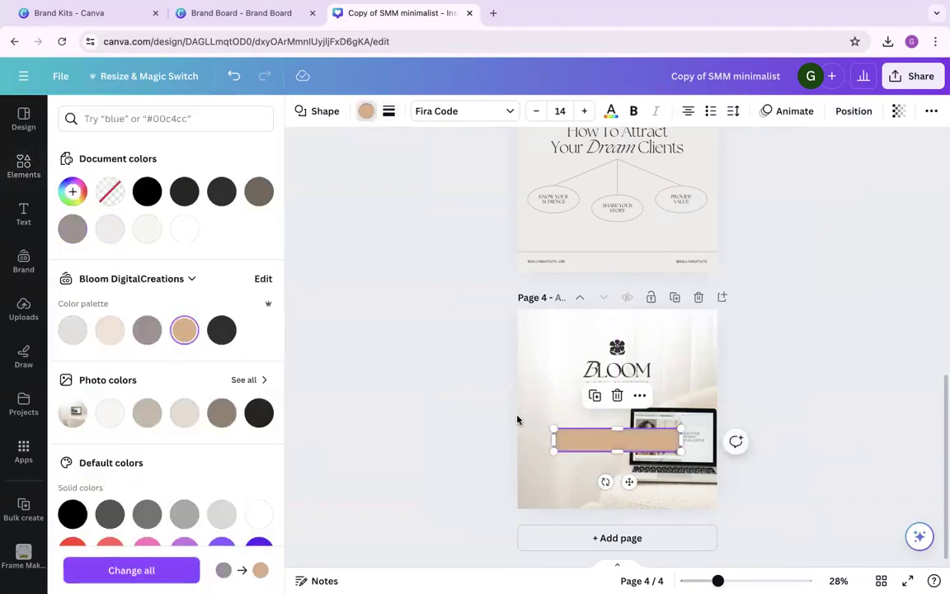
# Step: Move the logo slightly lower on page 4, closer to the tan bar
pyautogui.click(627, 387)
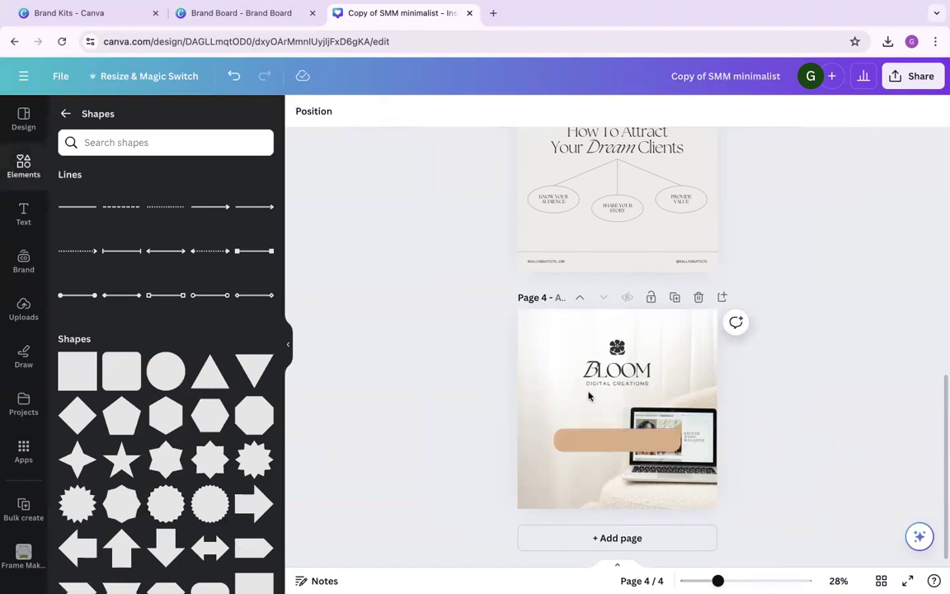
pyautogui.click(776, 466)
pyautogui.click(656, 481)
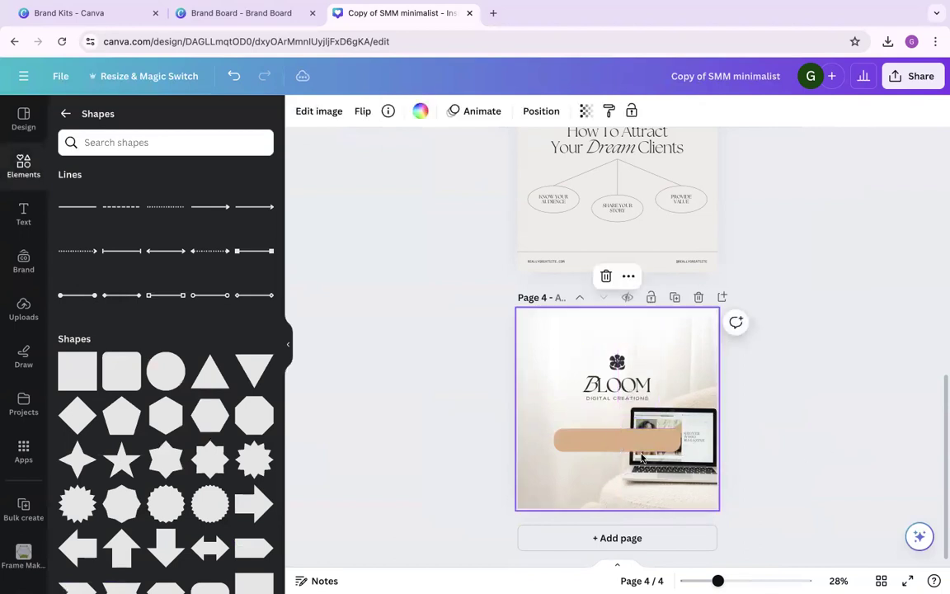
# Step: Add the text "NOW BOOKING FOR MONTH OF AUGUST" inside the tan bar and check how the page looks
pyautogui.doubleClick(636, 442)
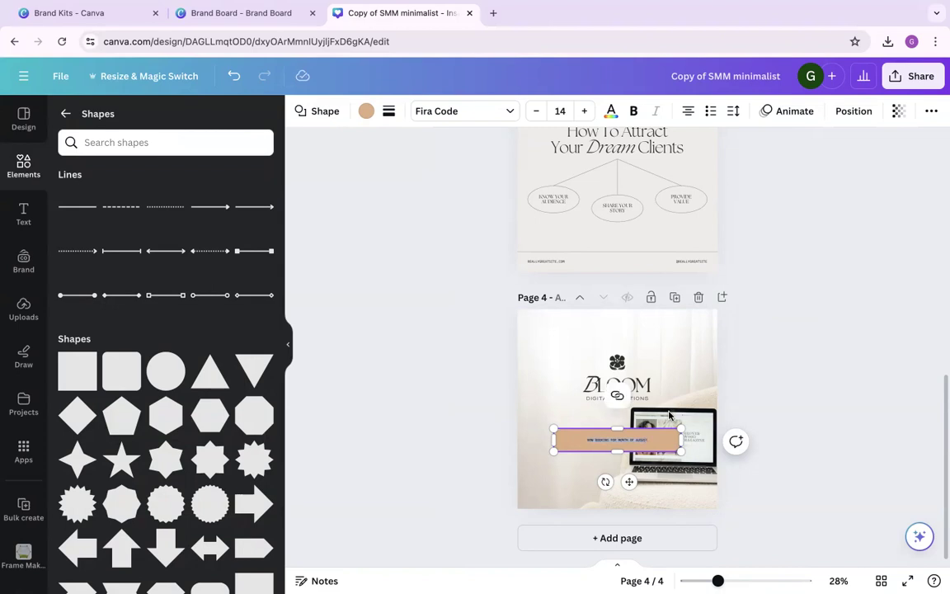
pyautogui.click(818, 378)
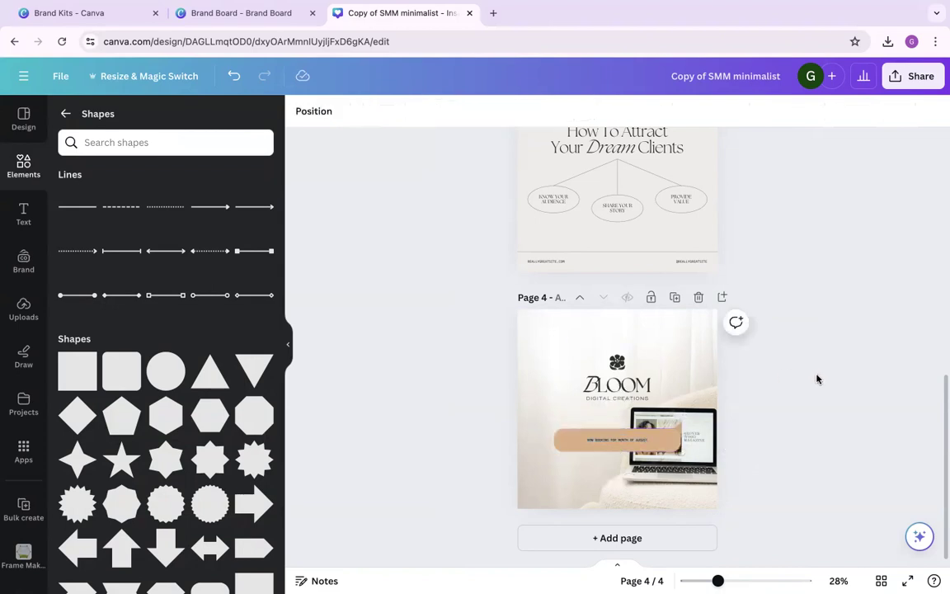
pyautogui.scroll(5, 816, 379)
pyautogui.scroll(-3, 816, 378)
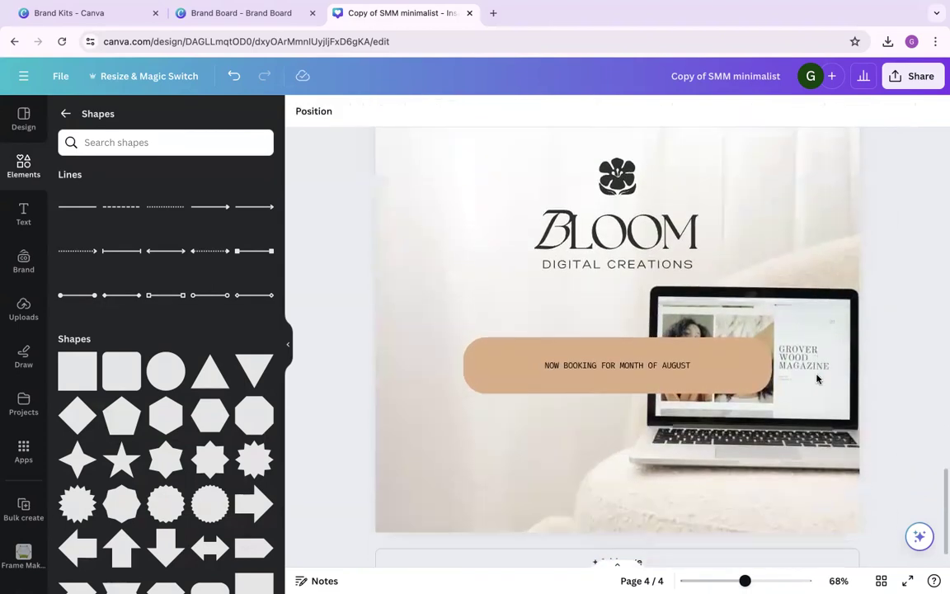
pyautogui.scroll(-3, 816, 378)
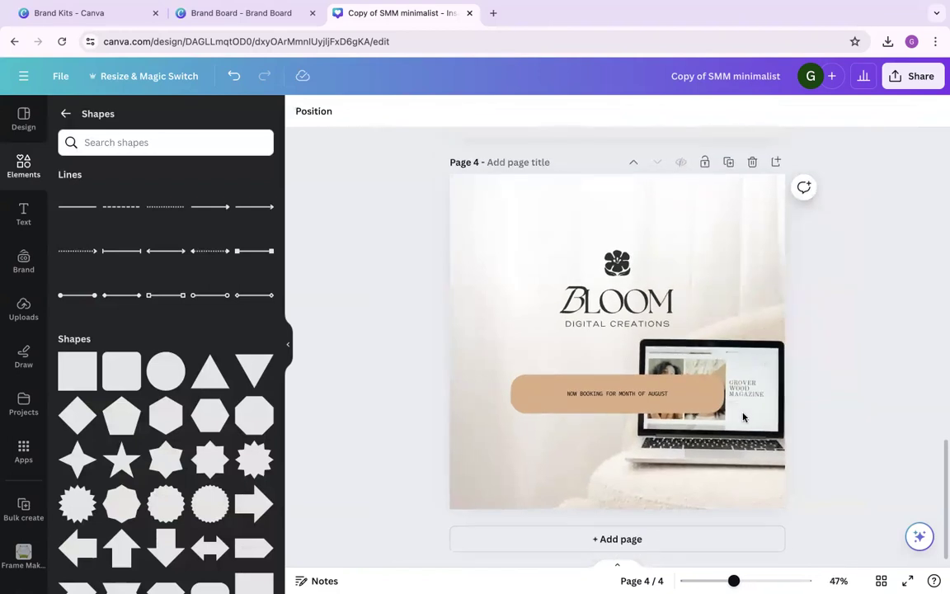
# Step: Apply the Subtitle text style from the Bloom DigitalCreations brand kit to all the text in the bar
pyautogui.click(648, 398)
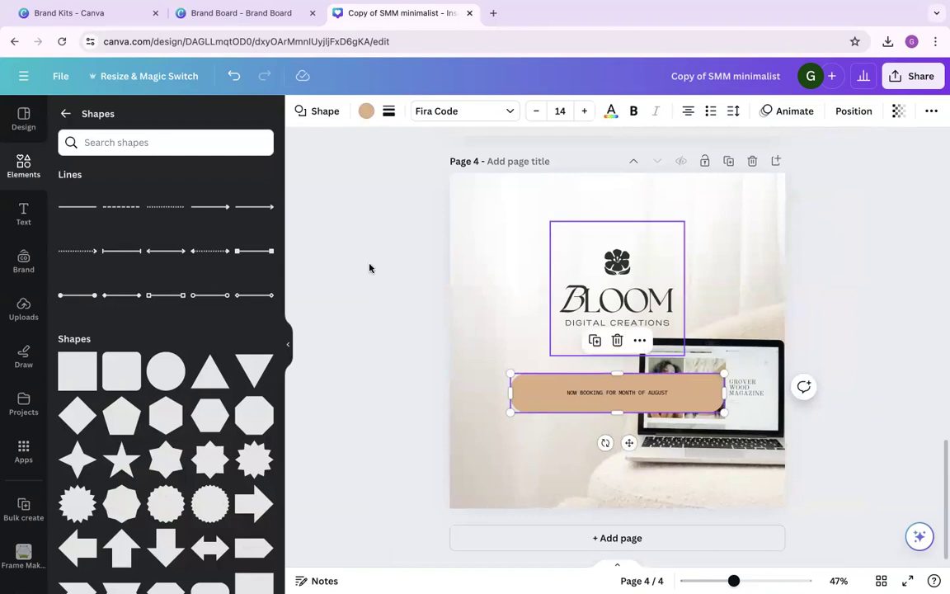
pyautogui.click(373, 280)
pyautogui.click(623, 401)
pyautogui.click(623, 402)
pyautogui.hotkey('ctrl', 'a')
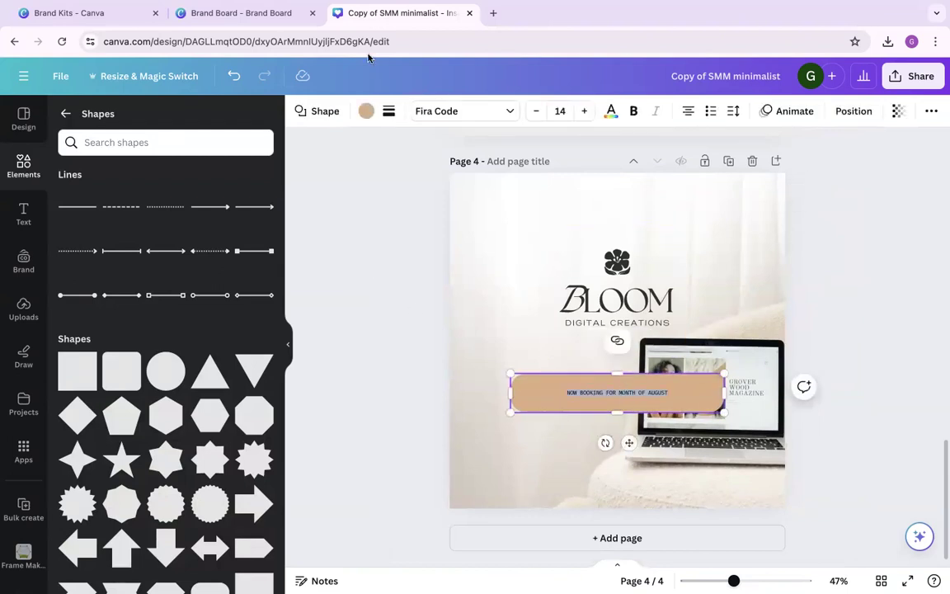
pyautogui.click(458, 113)
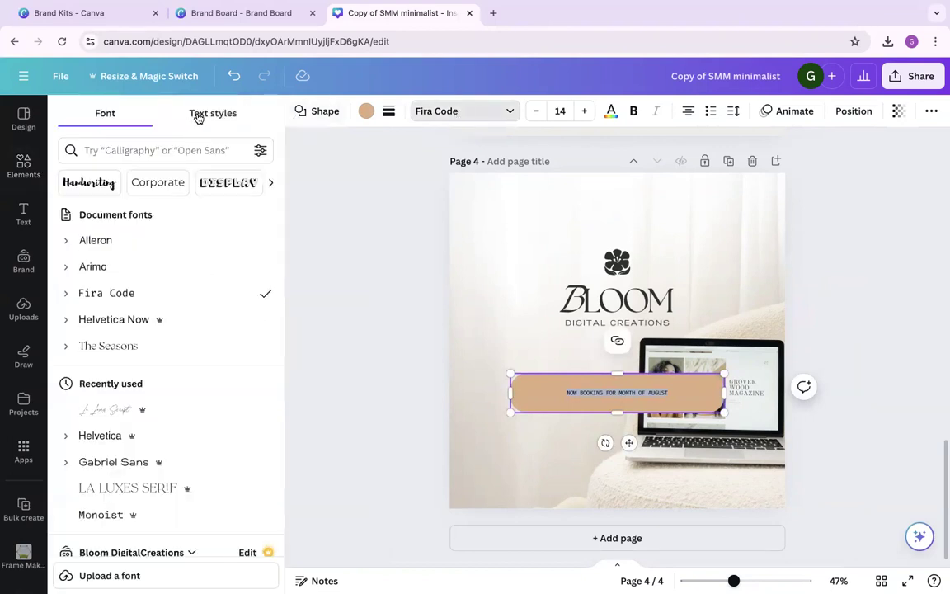
pyautogui.click(217, 114)
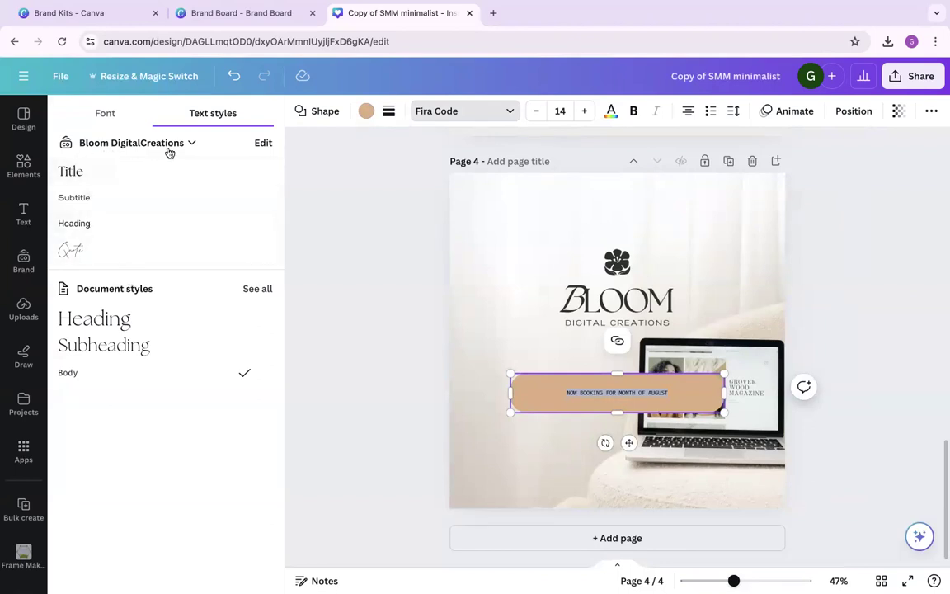
pyautogui.click(94, 205)
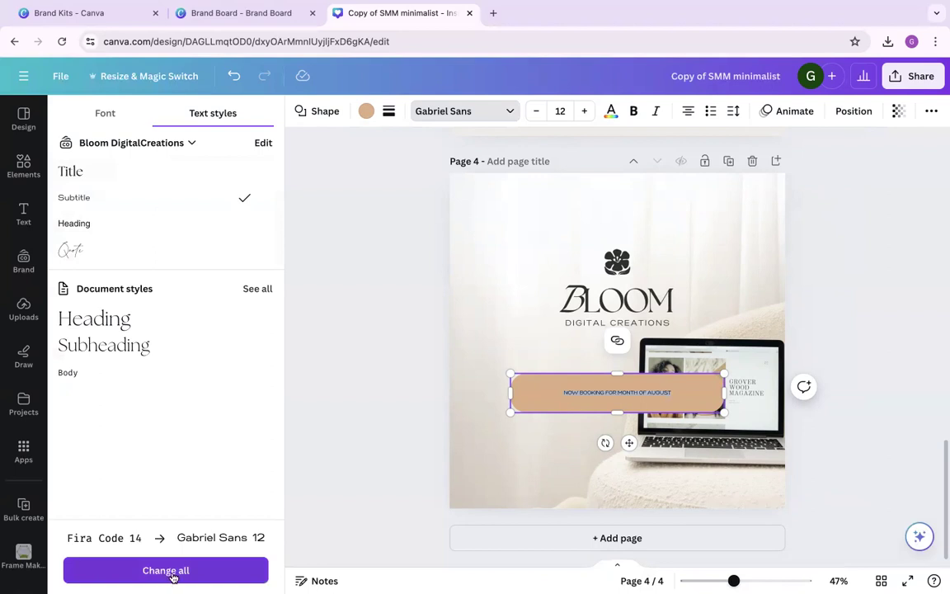
# Step: Make the bar's booking text bold at size 16 and set its letter spacing to about 52
pyautogui.scroll(5, 583, 413)
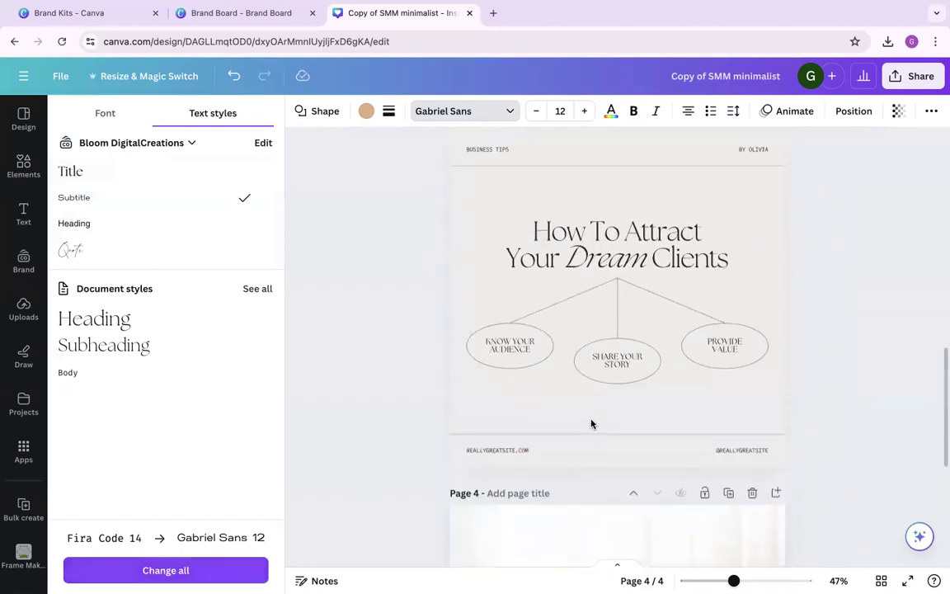
pyautogui.scroll(3, 695, 452)
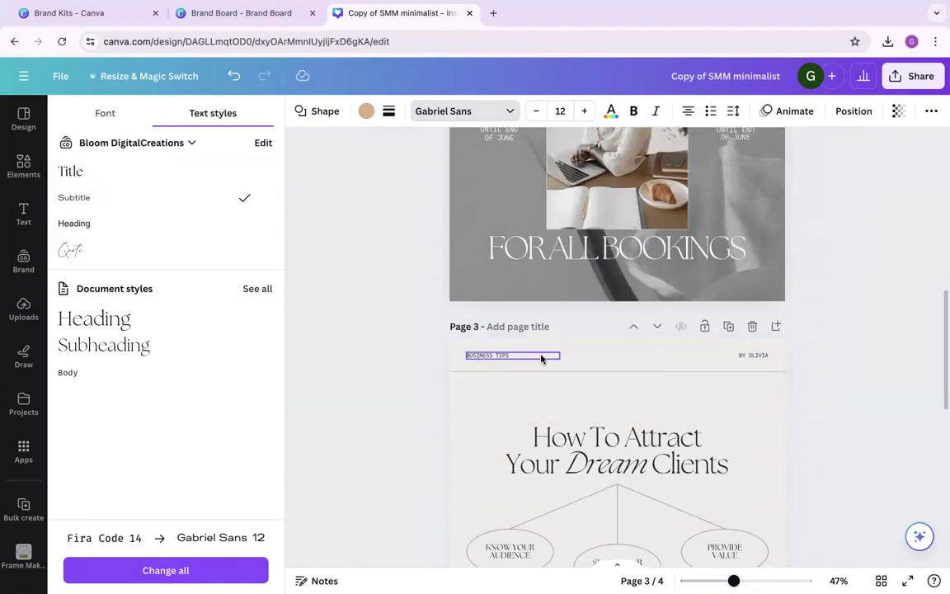
pyautogui.scroll(5, 536, 359)
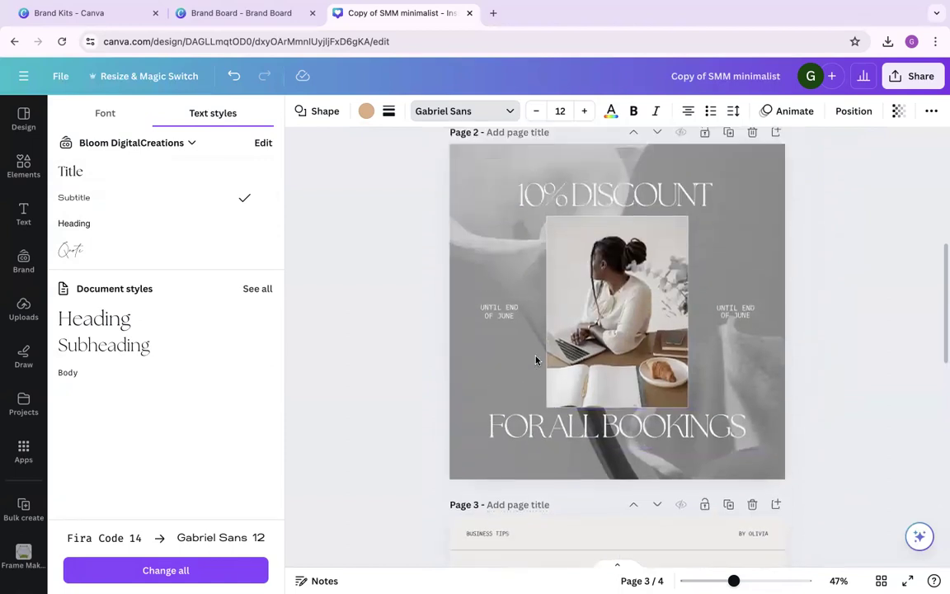
pyautogui.scroll(-8, 541, 372)
pyautogui.scroll(-4, 541, 372)
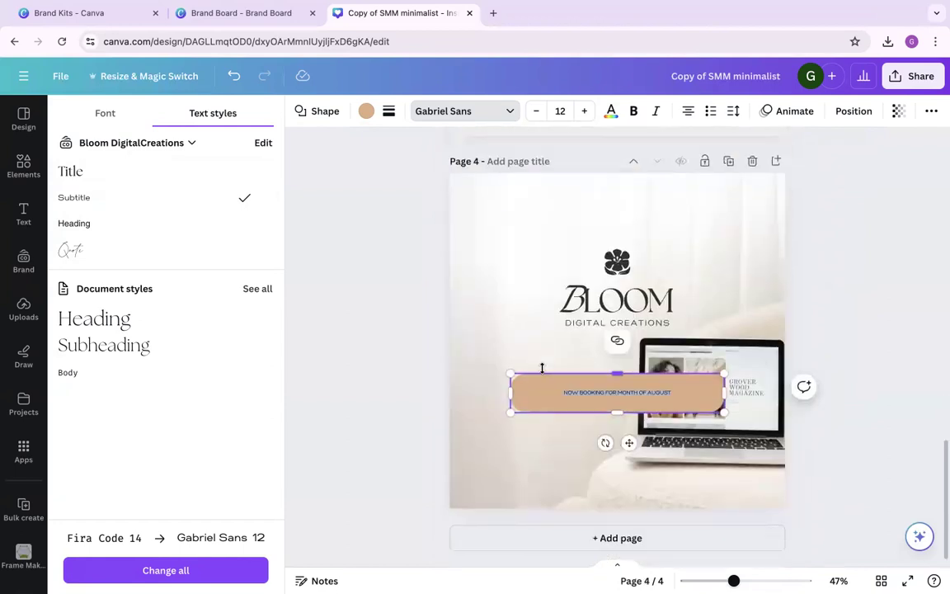
pyautogui.click(585, 111)
pyautogui.click(585, 112)
pyautogui.click(733, 111)
pyautogui.moveTo(754, 165)
pyautogui.mouseDown()
pyautogui.moveTo(776, 167)
pyautogui.moveTo(767, 165)
pyautogui.mouseUp()
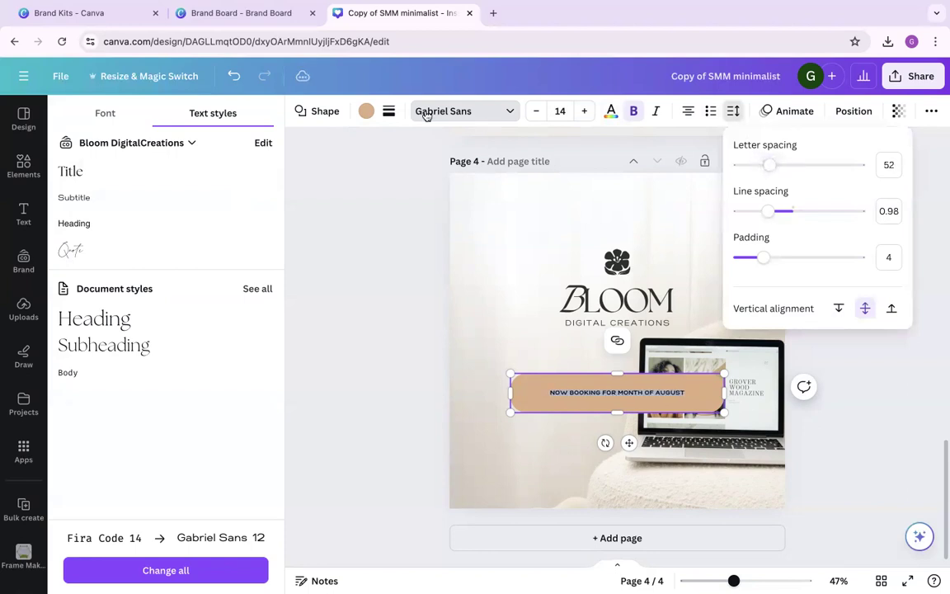
pyautogui.click(583, 111)
pyautogui.click(583, 112)
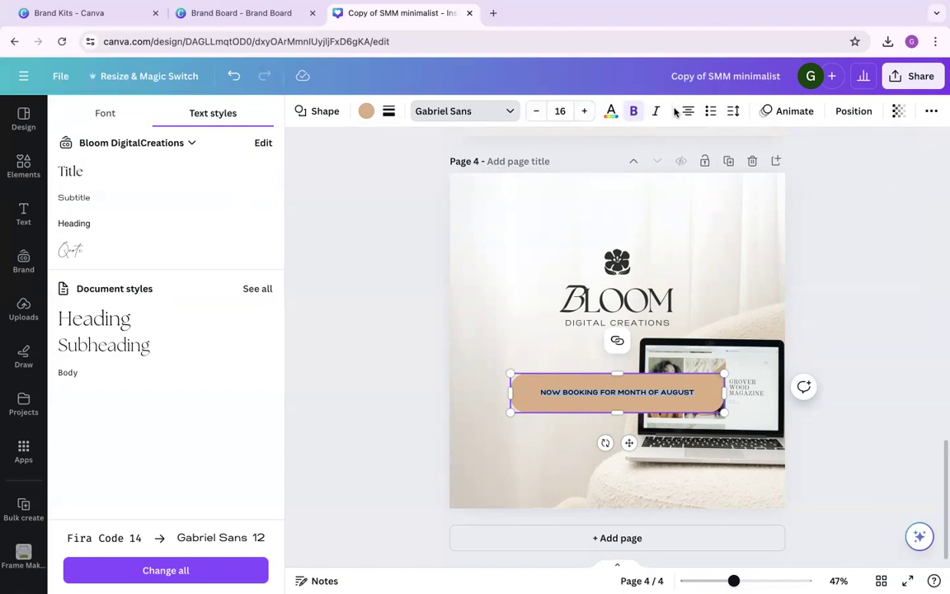
# Step: Recolour the bar's booking text with the light grey from the brand palette
pyautogui.click(611, 110)
pyautogui.click(79, 332)
pyautogui.click(395, 360)
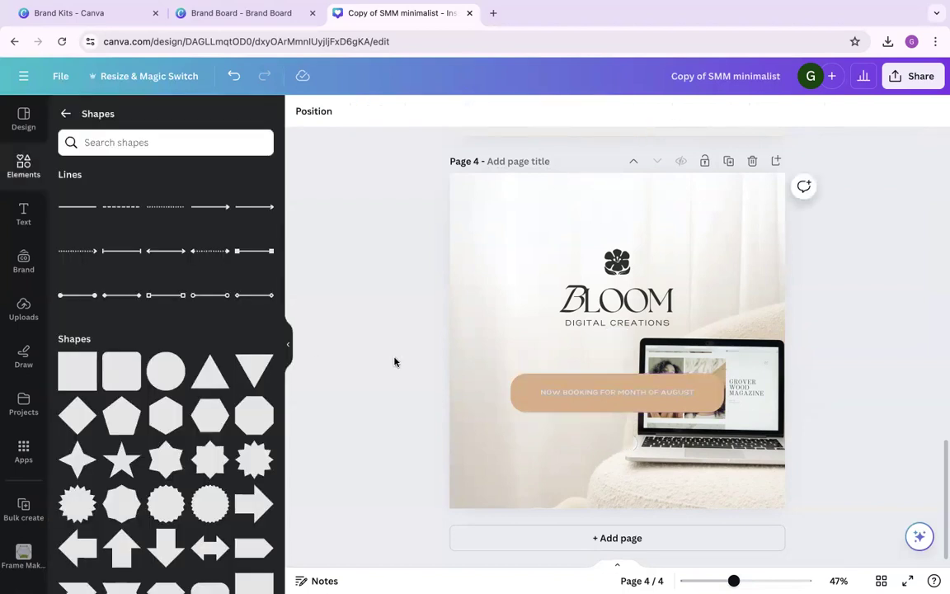
# Step: Change the rounded bar's fill to the taupe grey from the brand palette
pyautogui.click(623, 405)
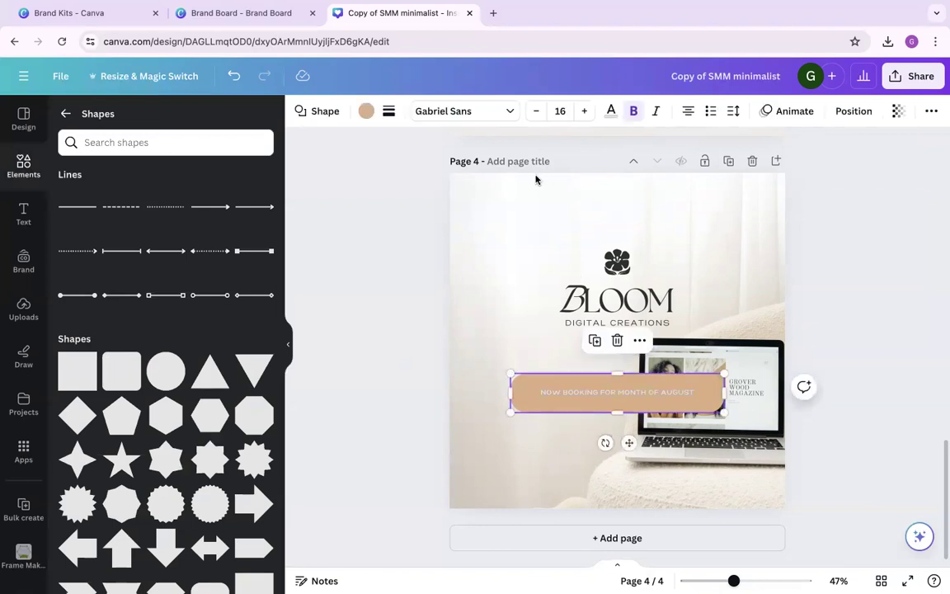
pyautogui.click(366, 110)
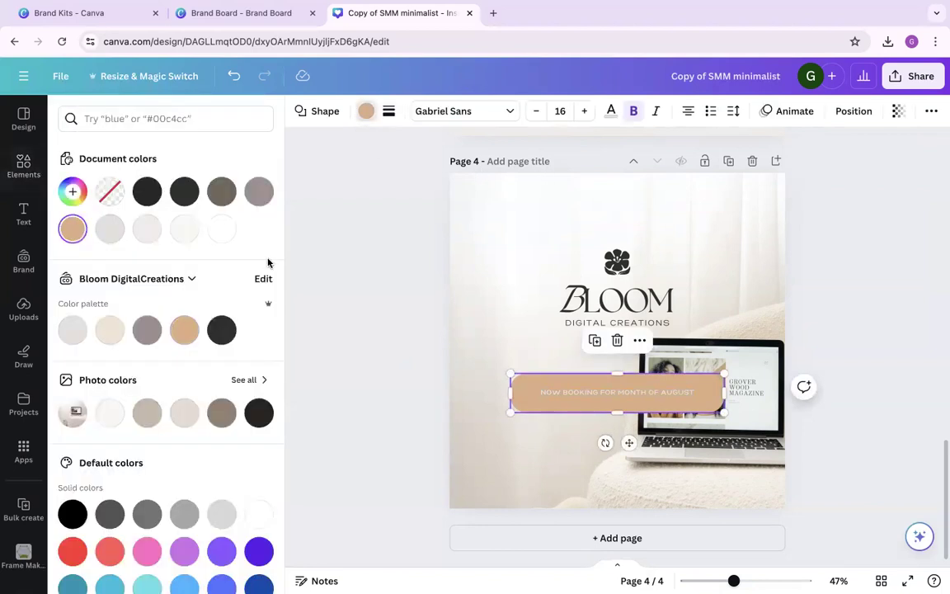
pyautogui.click(148, 330)
pyautogui.click(565, 301)
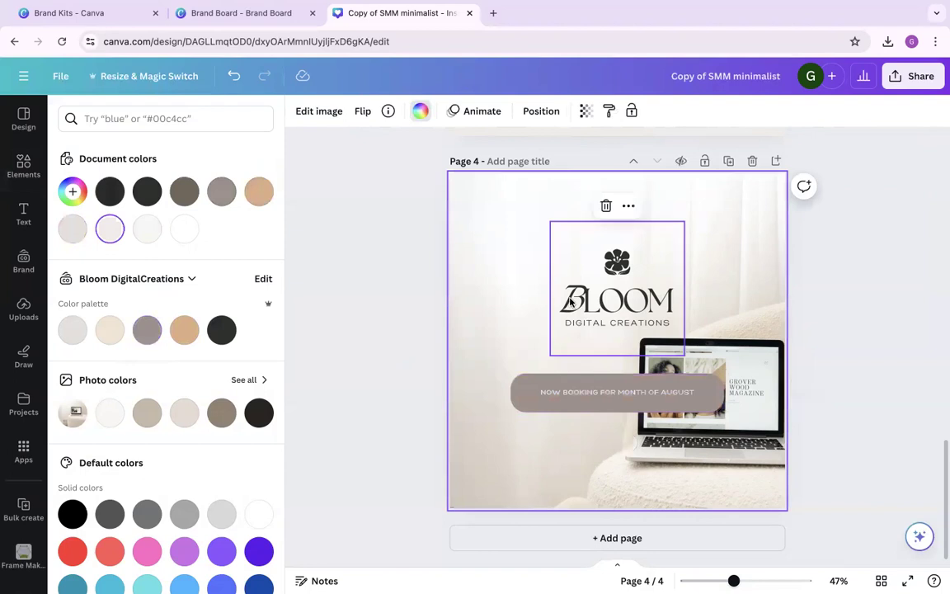
# Step: Recolour the Bloom logo on page 4, trying the brand palette's tan before settling on its cream
pyautogui.click(183, 337)
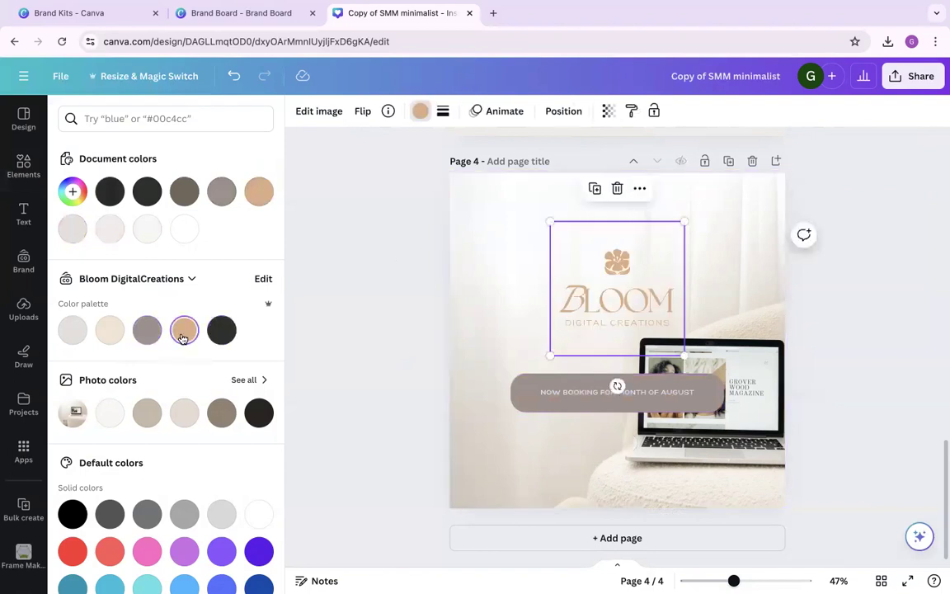
pyautogui.click(113, 333)
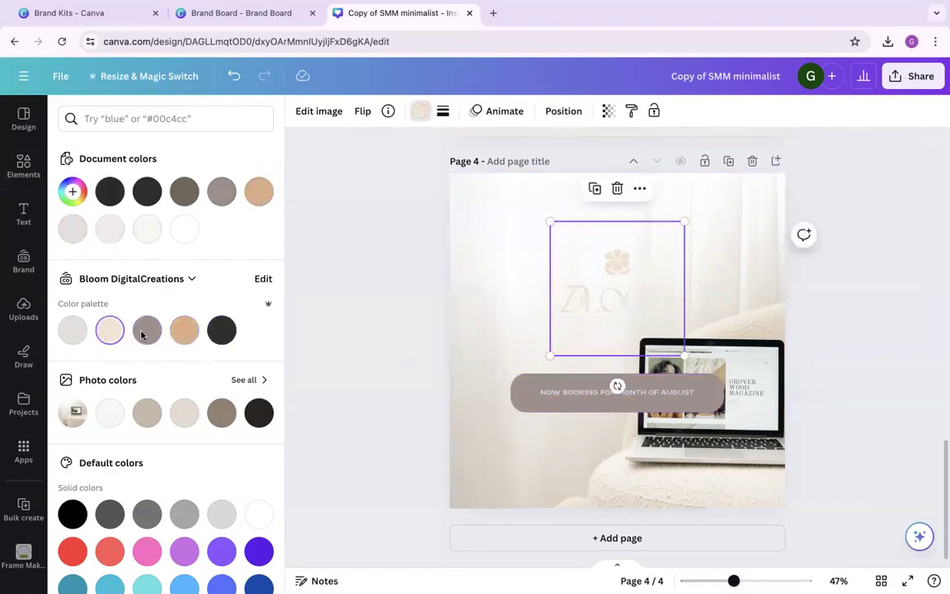
pyautogui.click(513, 330)
# Step: Add the recently used lily photo with the blue and green backdrop and make it the page 4 background
pyautogui.click(23, 165)
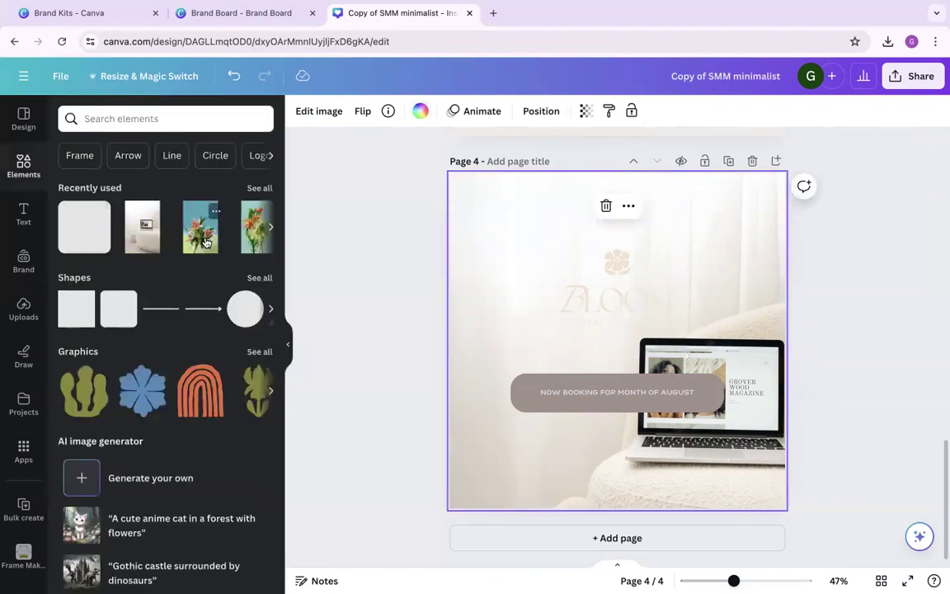
pyautogui.click(206, 241)
pyautogui.rightClick(584, 322)
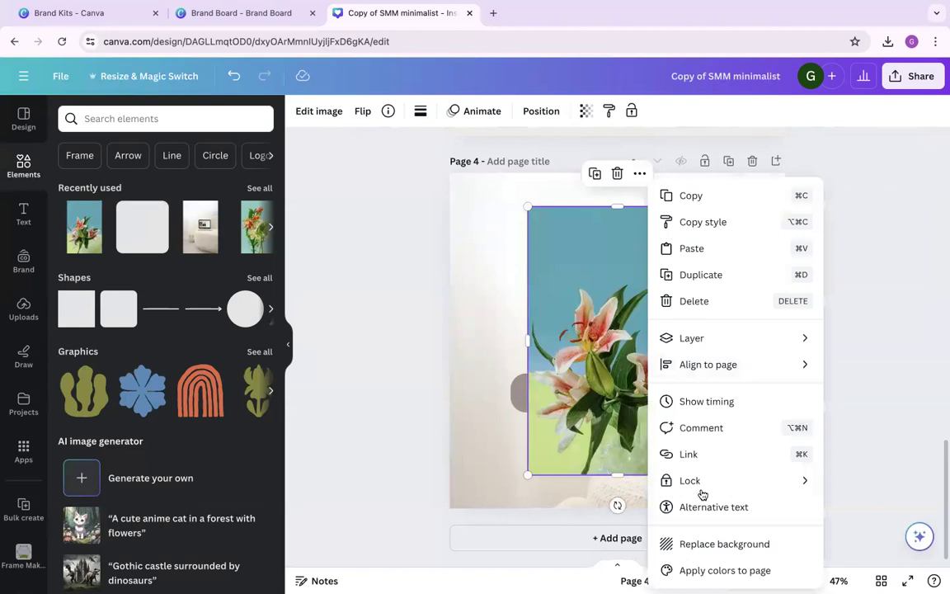
pyautogui.click(704, 542)
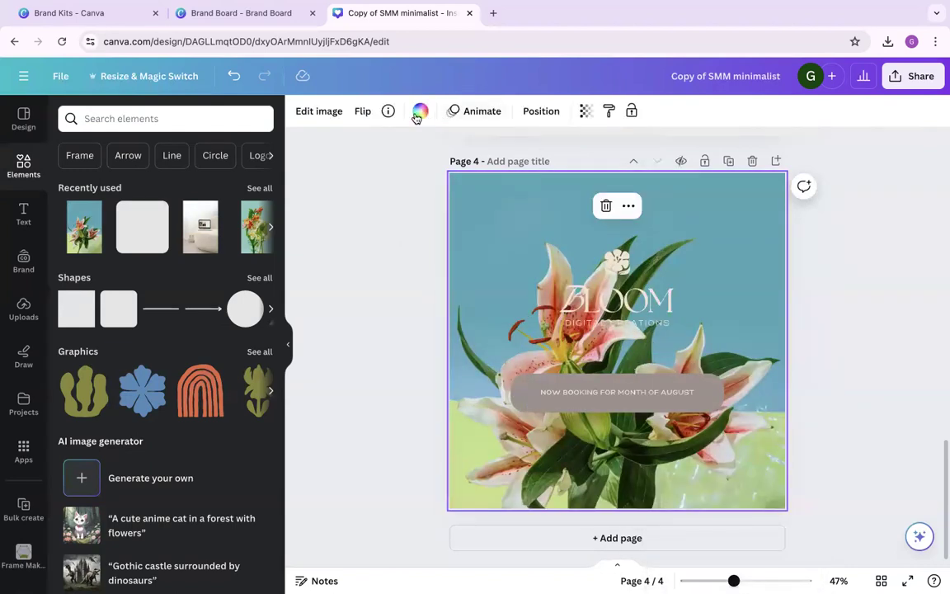
# Step: Set the saturation of the lily background photo to -100 for the whole image
pyautogui.click(322, 115)
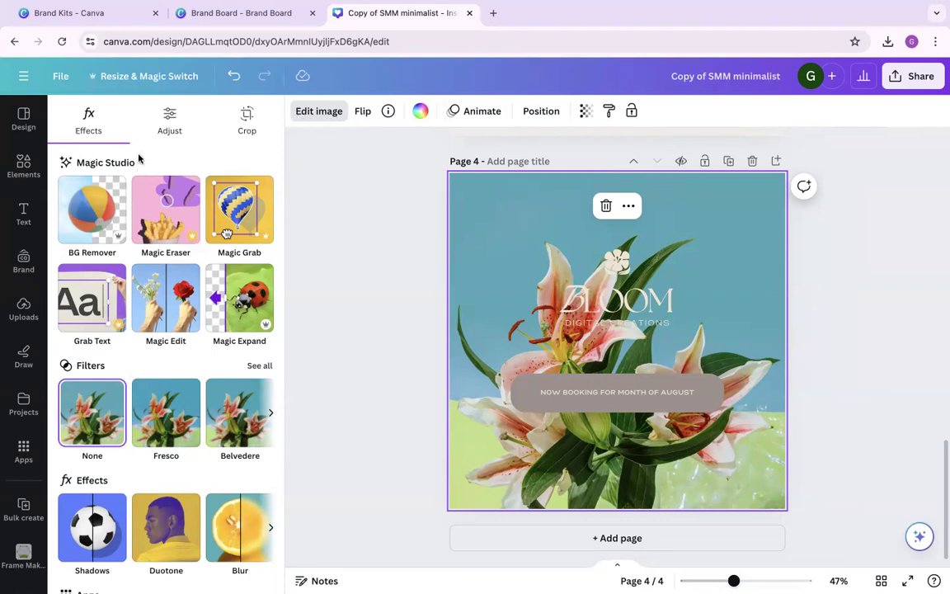
pyautogui.scroll(-3, 149, 362)
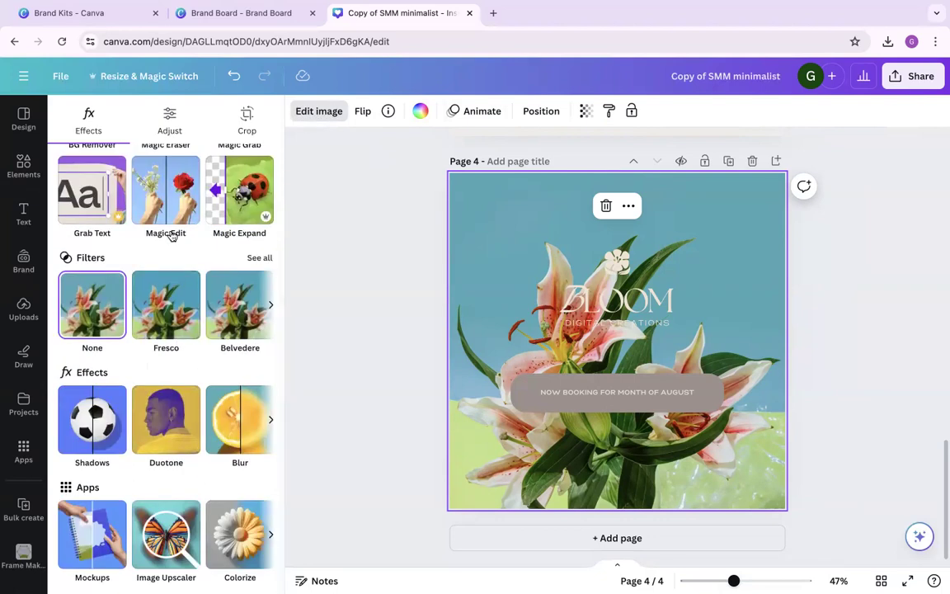
pyautogui.scroll(3, 172, 236)
pyautogui.click(170, 122)
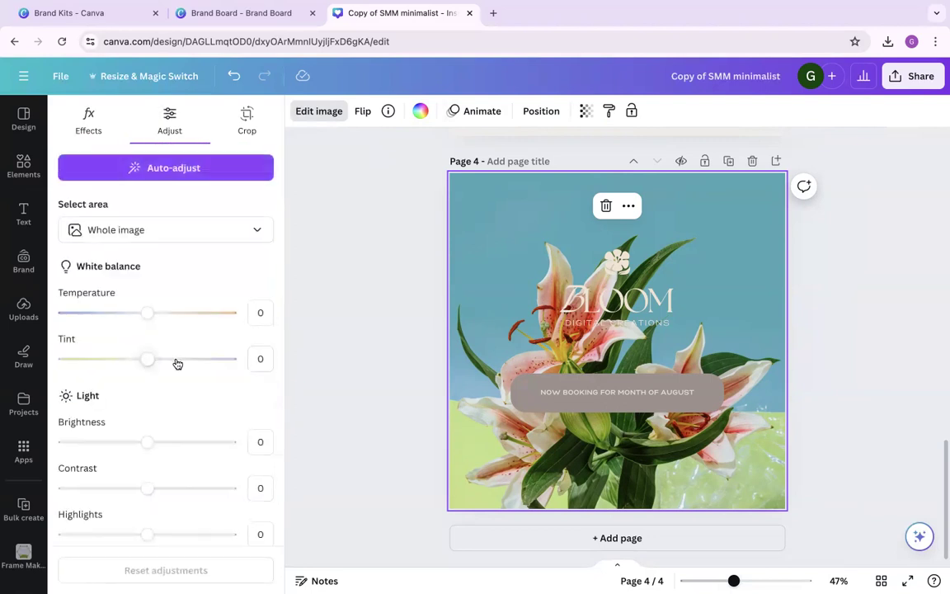
pyautogui.scroll(-10, 176, 365)
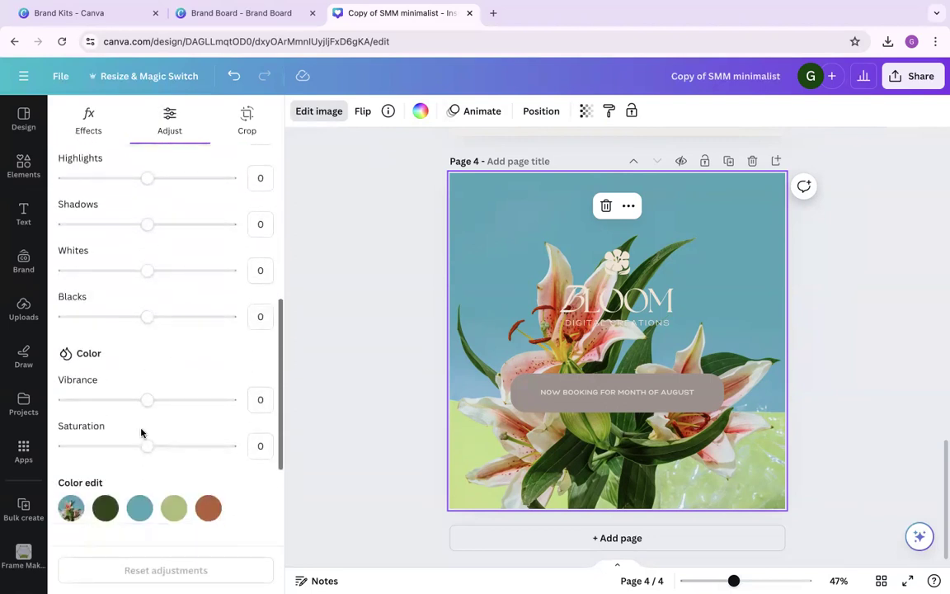
pyautogui.moveTo(146, 445); pyautogui.dragTo(64, 445)
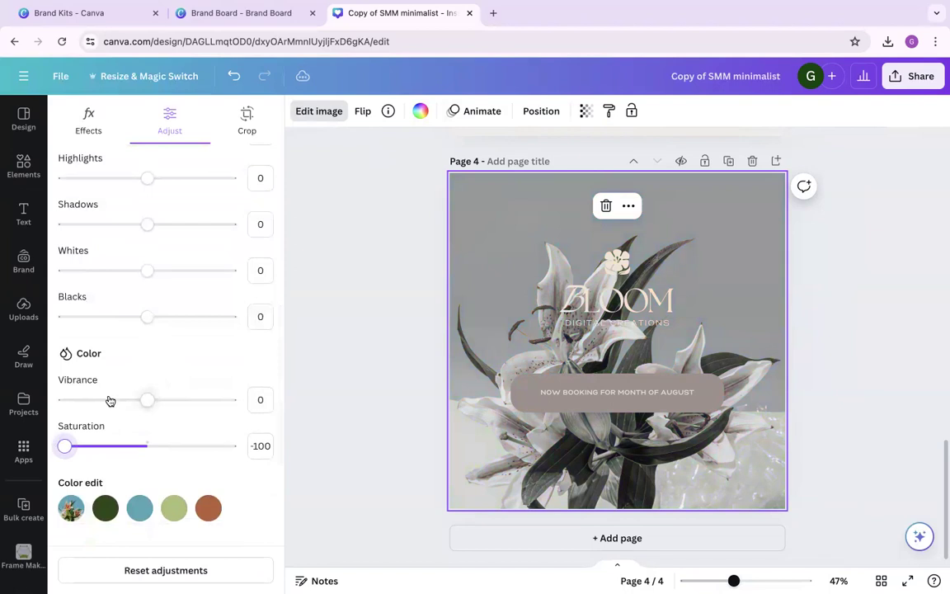
# Step: Darken the lily background photo by lowering two of its light adjustments
pyautogui.scroll(3, 110, 401)
pyautogui.moveTo(147, 301); pyautogui.dragTo(108, 303)
pyautogui.moveTo(147, 256); pyautogui.dragTo(90, 255)
# Step: Fill the booking bar with the brand palette's tan and make its text white
pyautogui.click(615, 391)
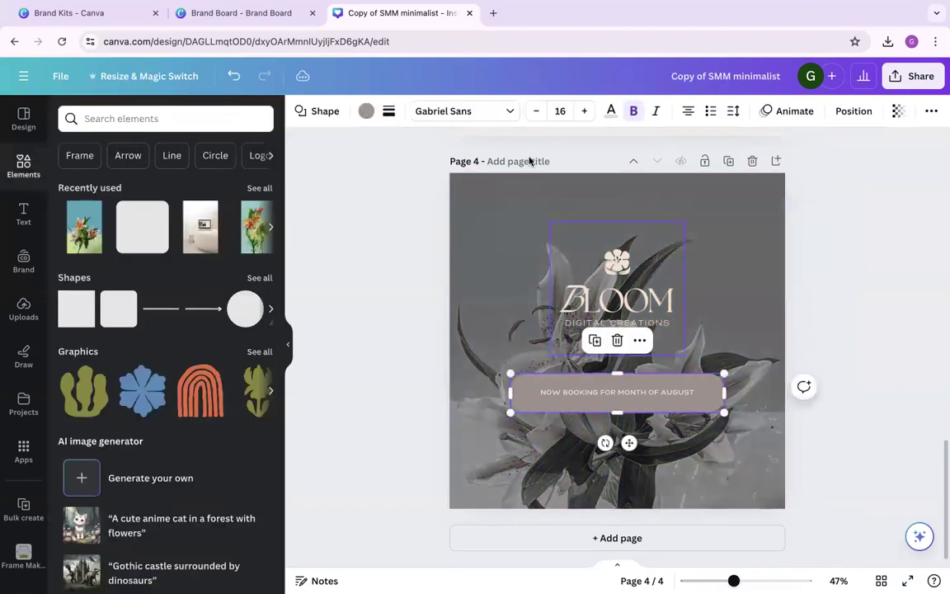
pyautogui.click(366, 111)
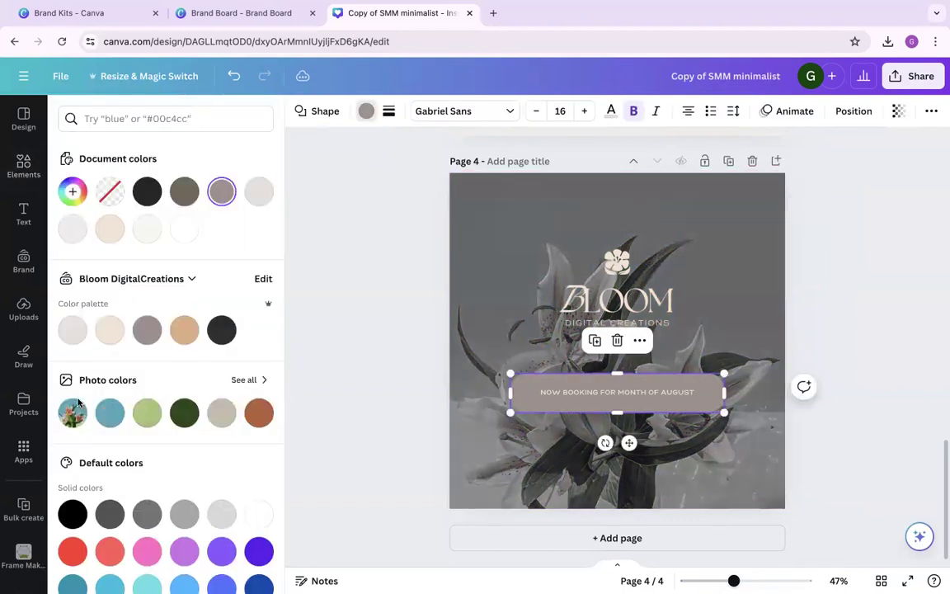
pyautogui.click(183, 330)
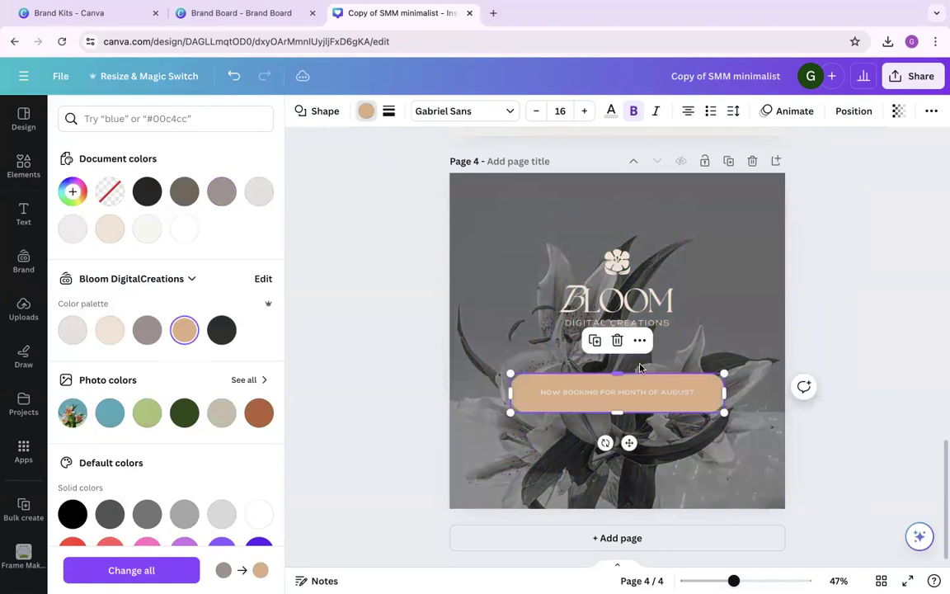
pyautogui.click(611, 111)
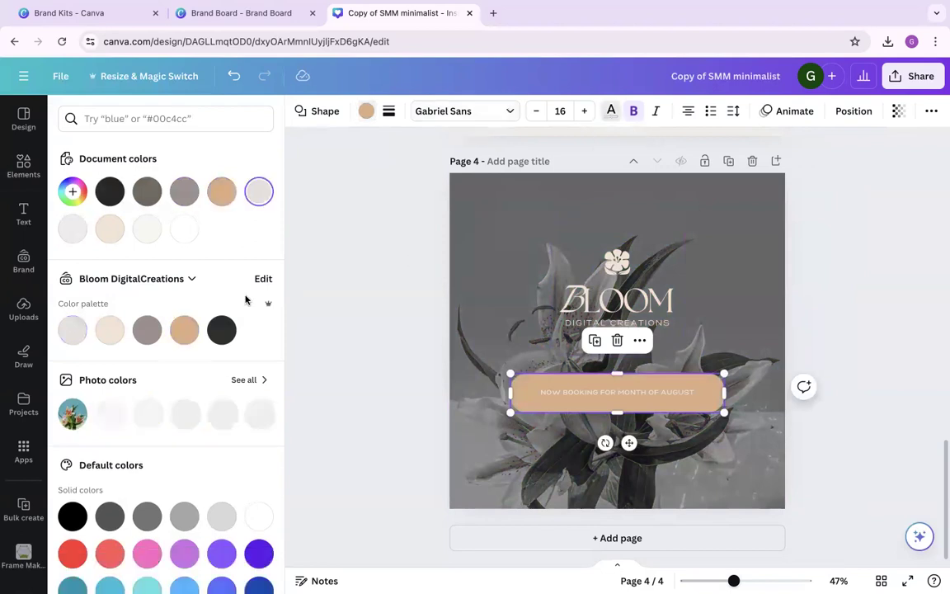
pyautogui.click(184, 228)
# Step: Enlarge the Bloom logo to about 560 × 560 px and centre it horizontally on the page
pyautogui.click(574, 334)
pyautogui.moveTo(552, 354); pyautogui.dragTo(510, 396)
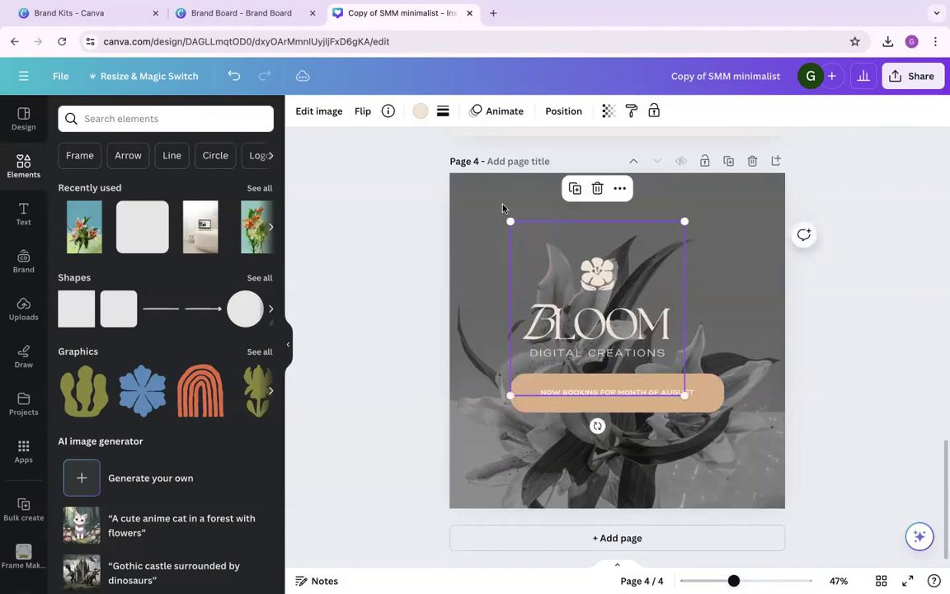
pyautogui.click(570, 112)
pyautogui.click(226, 272)
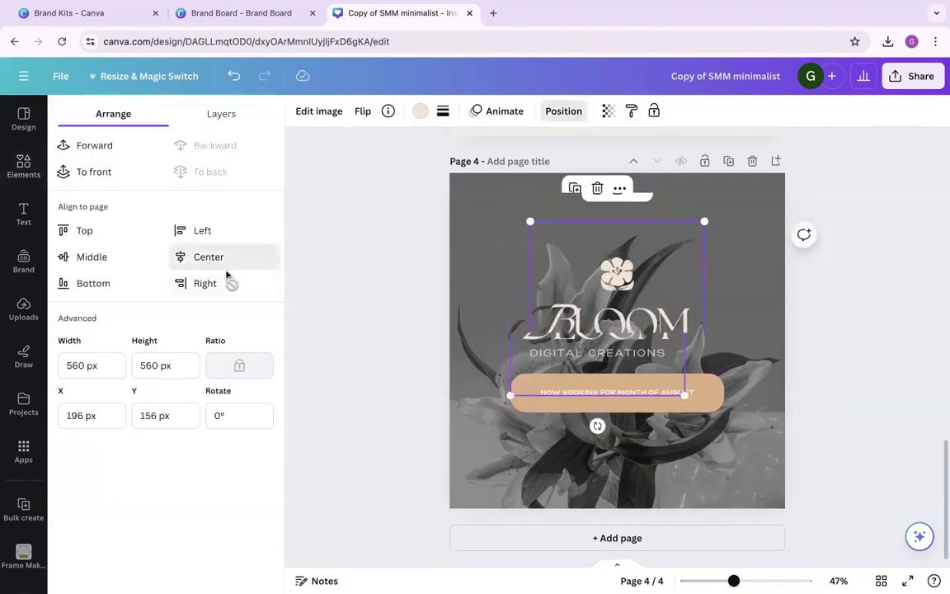
pyautogui.click(551, 448)
# Step: Move the booking bar down to a Y position of about 708 px and set its corner rounding to 100
pyautogui.moveTo(613, 392); pyautogui.dragTo(613, 413)
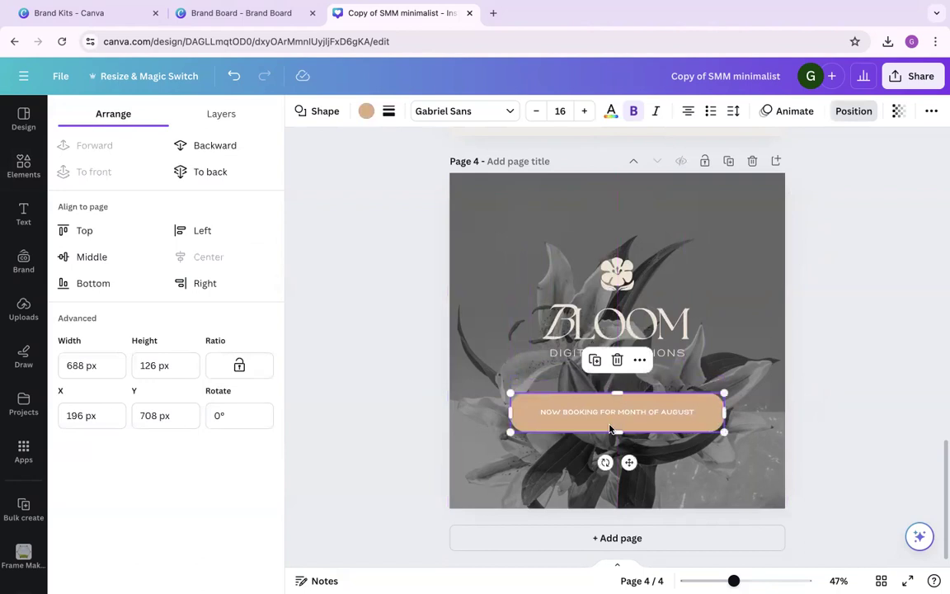
pyautogui.click(776, 450)
pyautogui.click(719, 428)
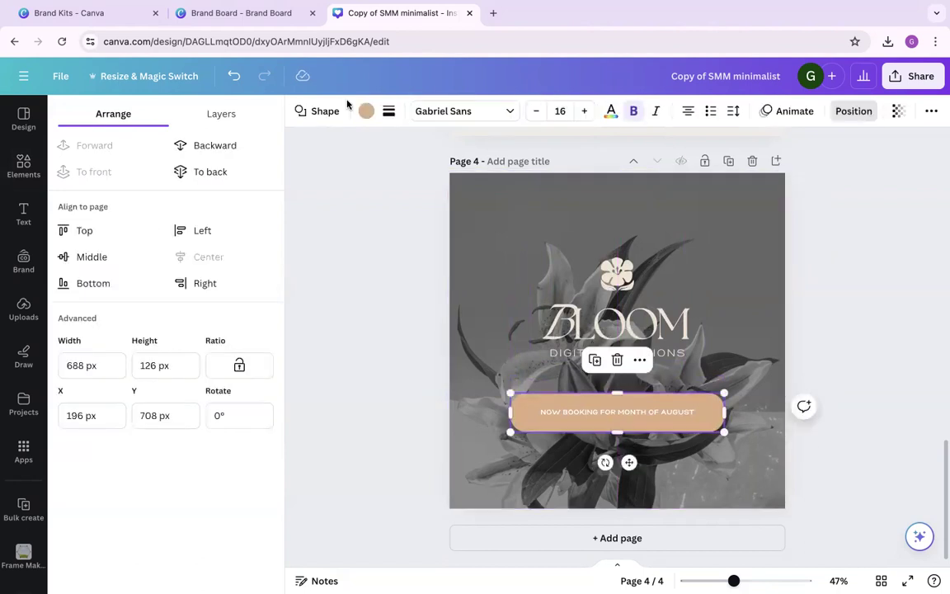
pyautogui.click(389, 110)
pyautogui.moveTo(475, 243); pyautogui.dragTo(594, 258)
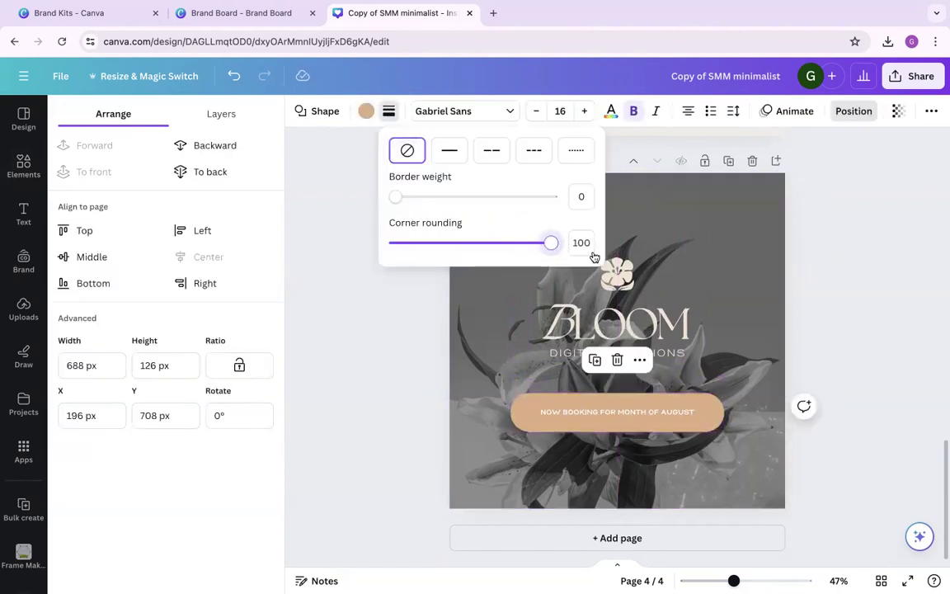
pyautogui.click(772, 347)
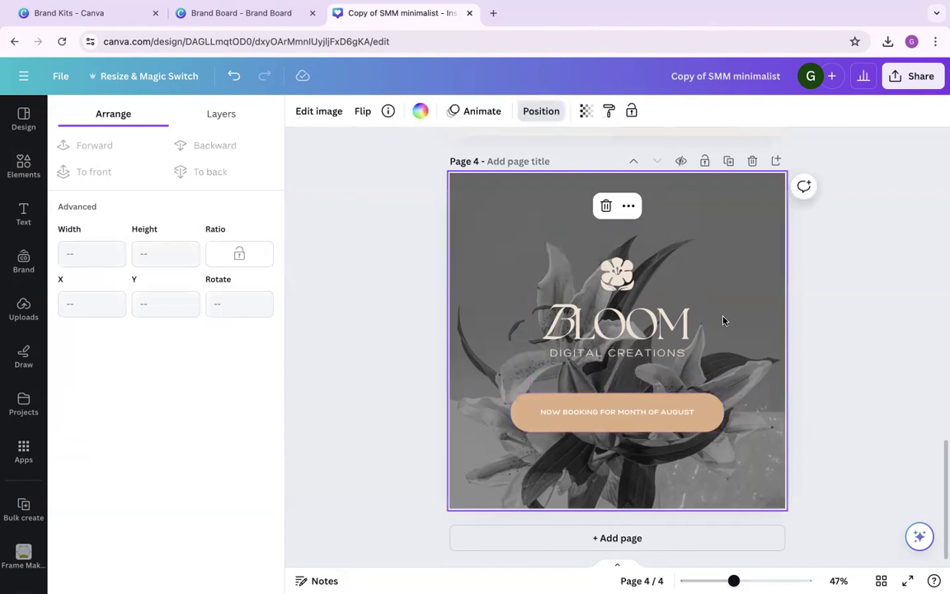
# Step: Enlarge and reposition the background photo within its crop so the lilies fill the page's lower-left side and bottom edge
pyautogui.doubleClick(489, 196)
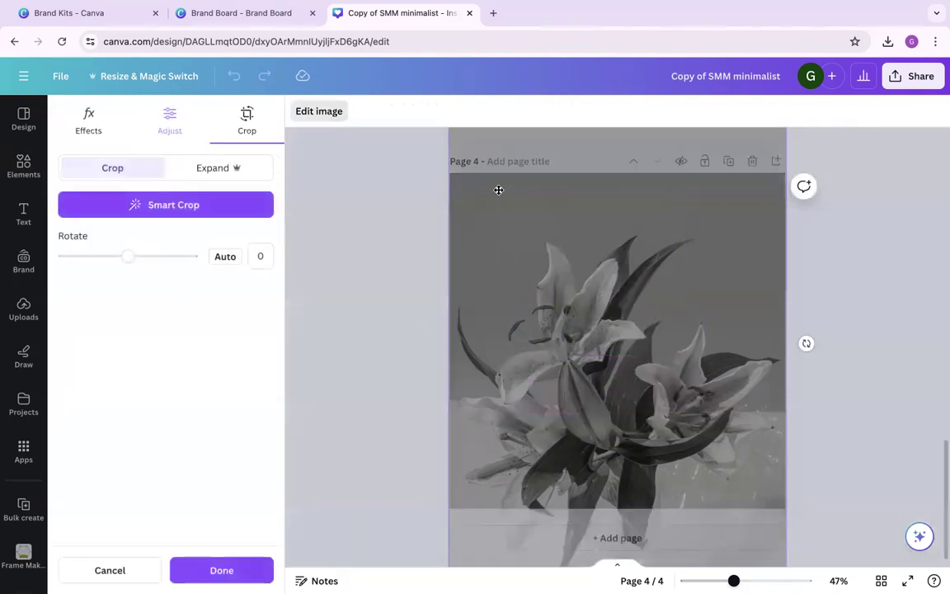
pyautogui.scroll(-5, 498, 190)
pyautogui.scroll(-2, 498, 189)
pyautogui.moveTo(476, 371); pyautogui.dragTo(363, 490)
pyautogui.moveTo(526, 334); pyautogui.dragTo(525, 252)
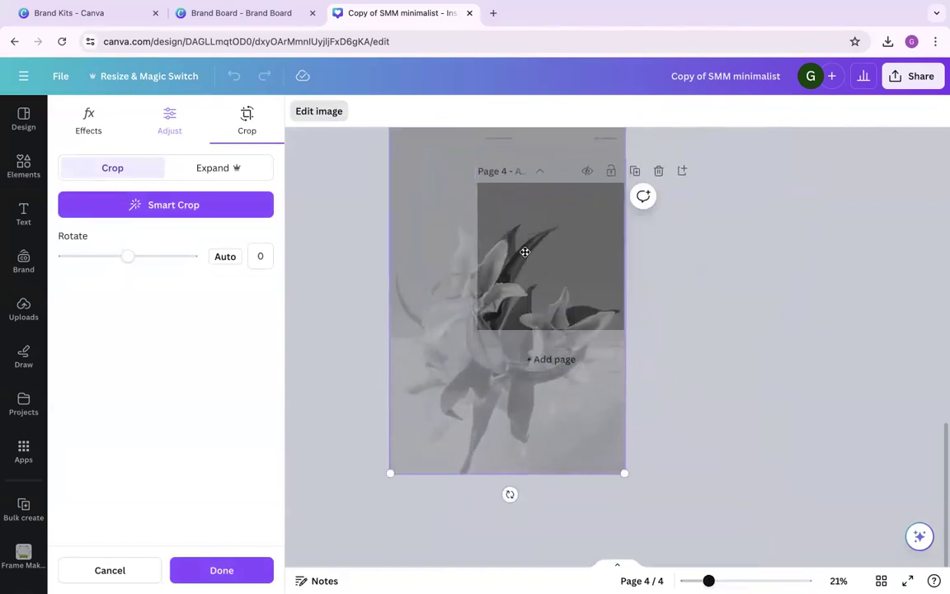
pyautogui.click(753, 320)
pyautogui.click(776, 386)
pyautogui.scroll(5, 776, 384)
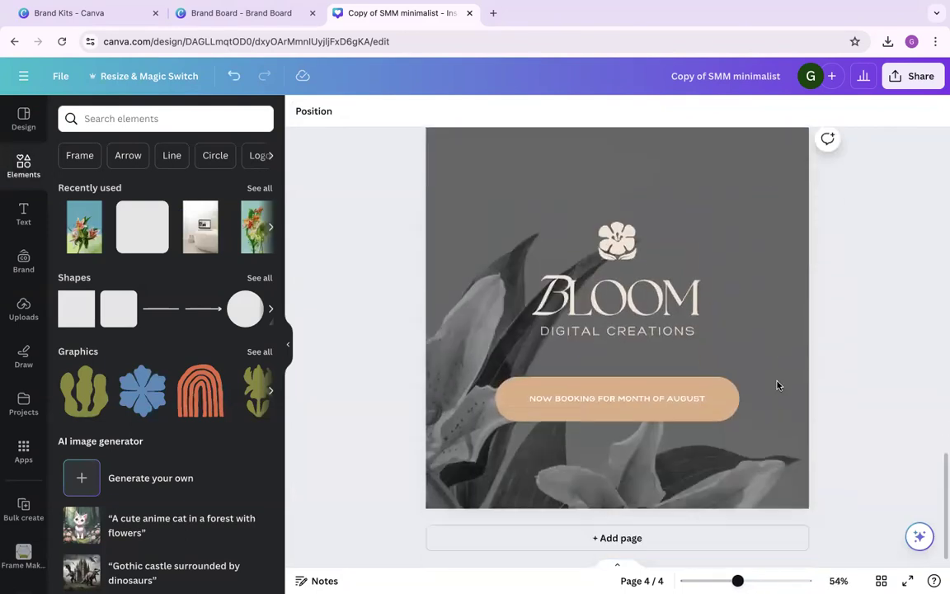
# Step: Check the Bloom logo's horizontal alignment to the page
pyautogui.click(701, 272)
pyautogui.click(564, 110)
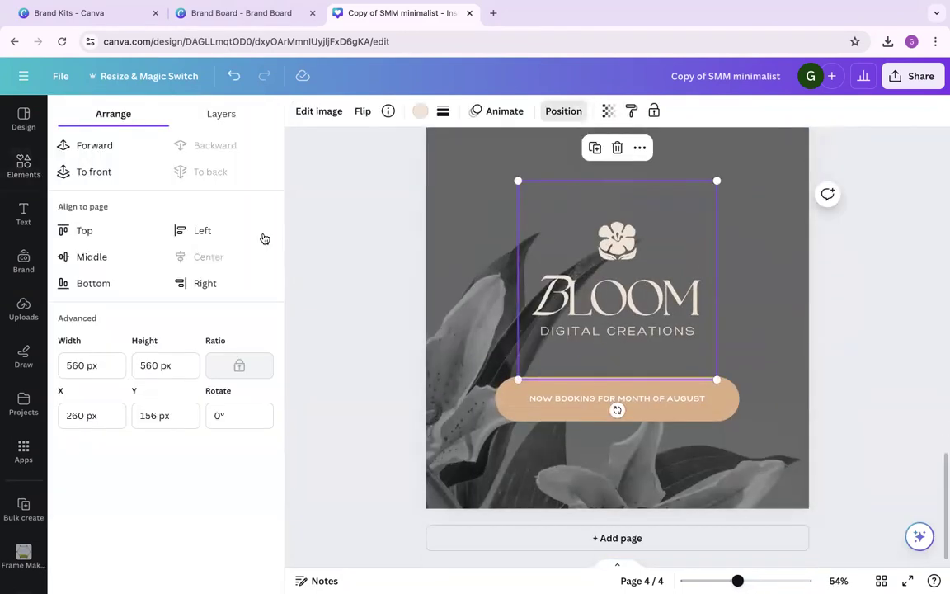
pyautogui.click(403, 287)
# Step: Duplicate page 3, "How To Attract Your Dream Clients"
pyautogui.scroll(-2, 403, 287)
pyautogui.scroll(-2, 403, 287)
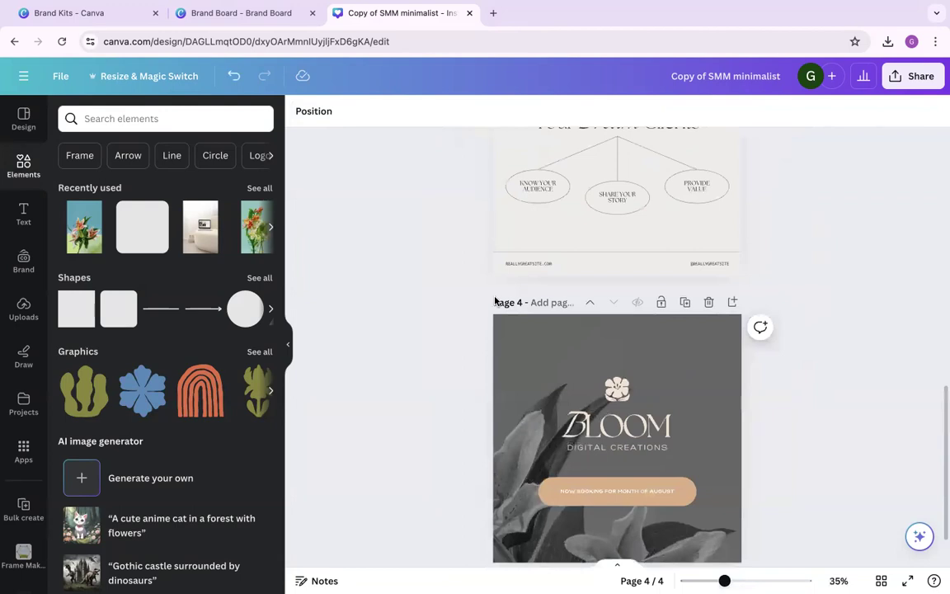
pyautogui.scroll(4, 557, 301)
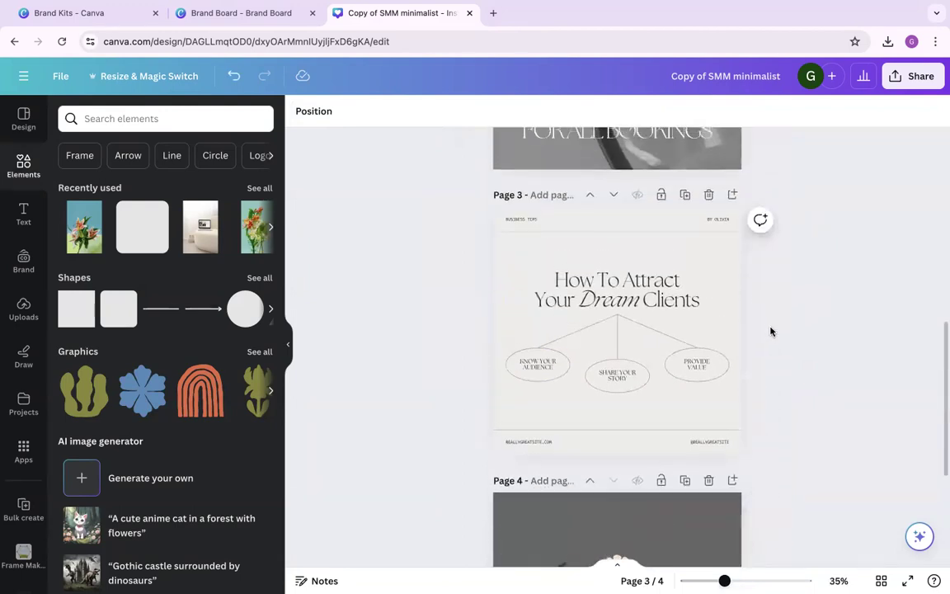
pyautogui.scroll(2, 770, 332)
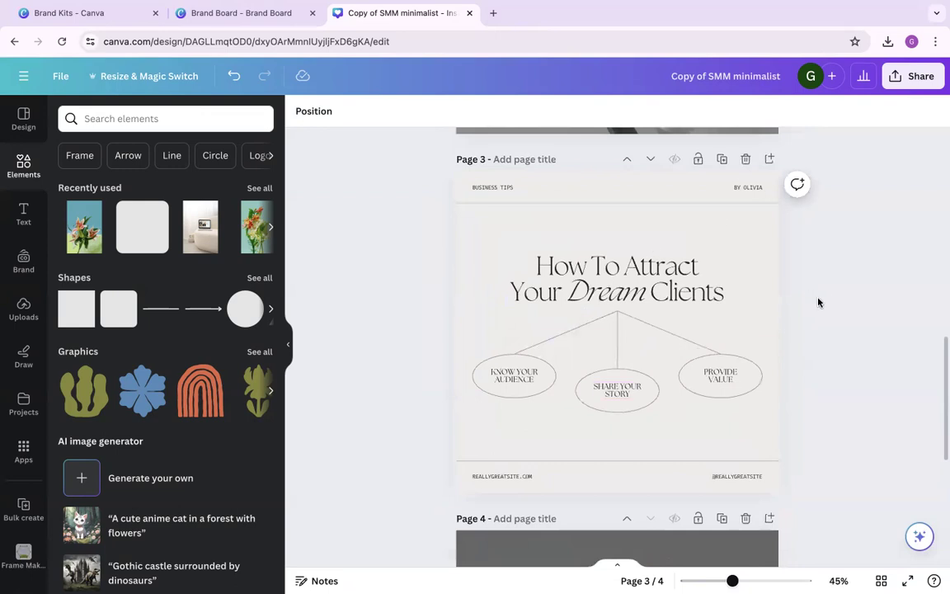
pyautogui.click(880, 581)
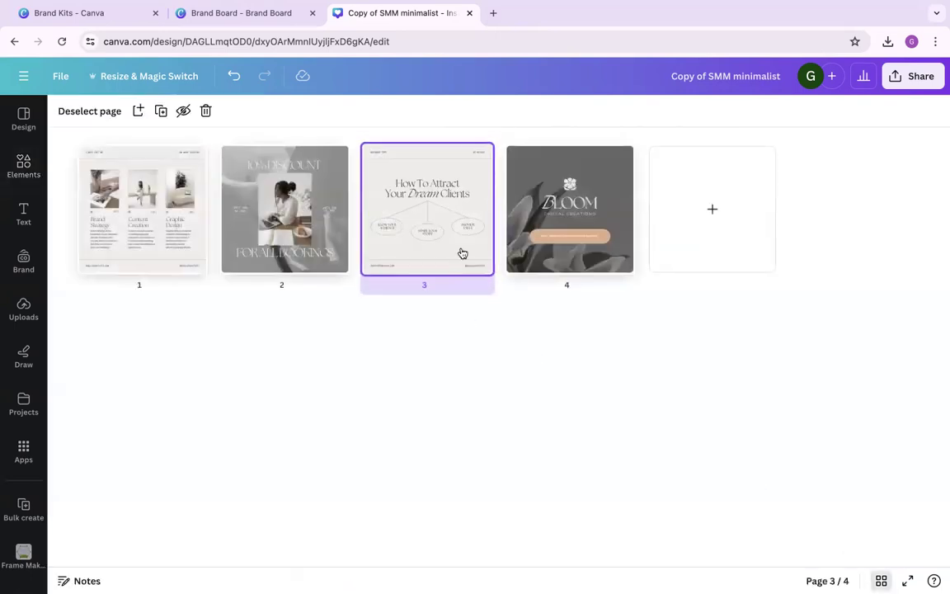
pyautogui.rightClick(416, 234)
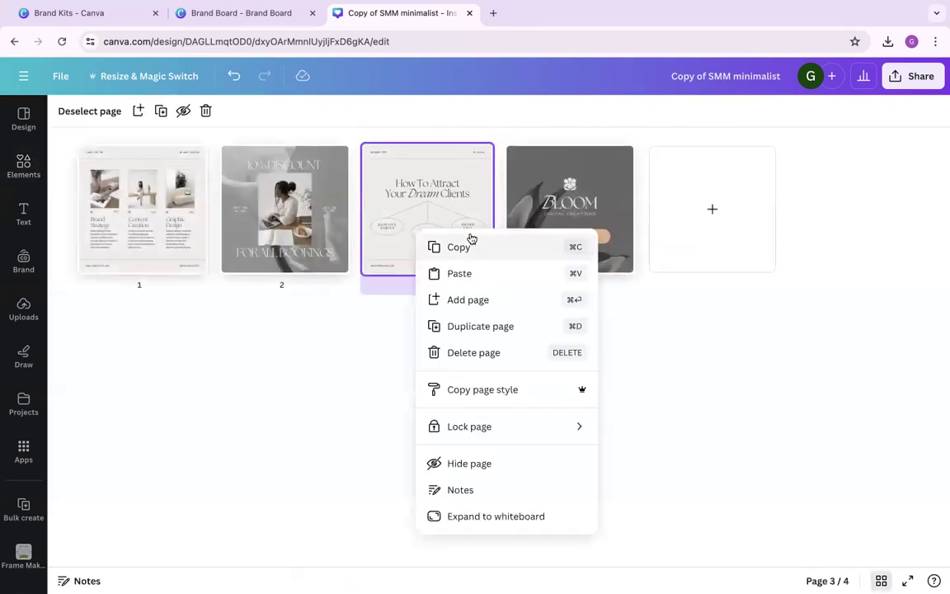
pyautogui.click(483, 327)
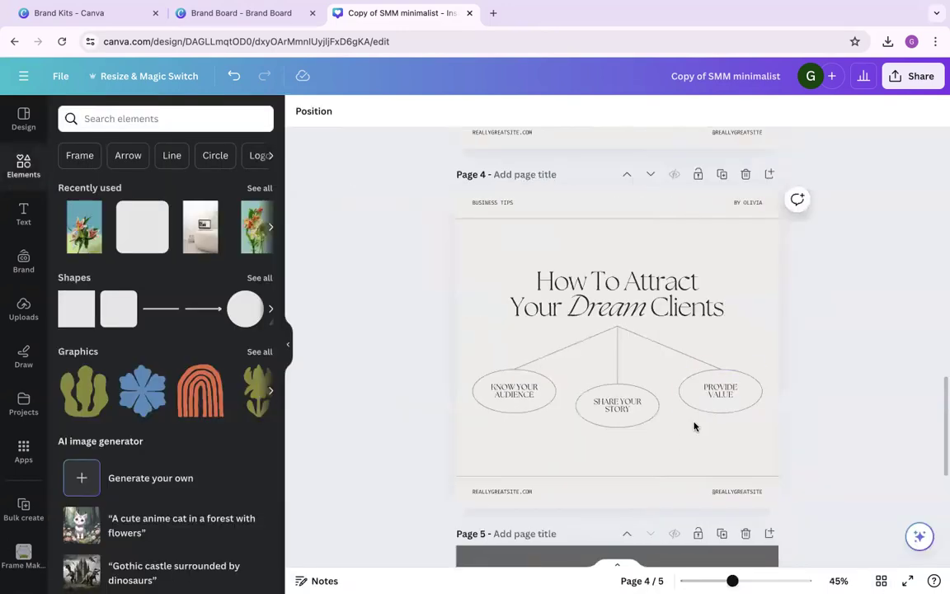
# Step: Apply a shuffled arrangement of the Bloom DigitalCreations colour palette to the duplicated page 4
pyautogui.scroll(2, 778, 403)
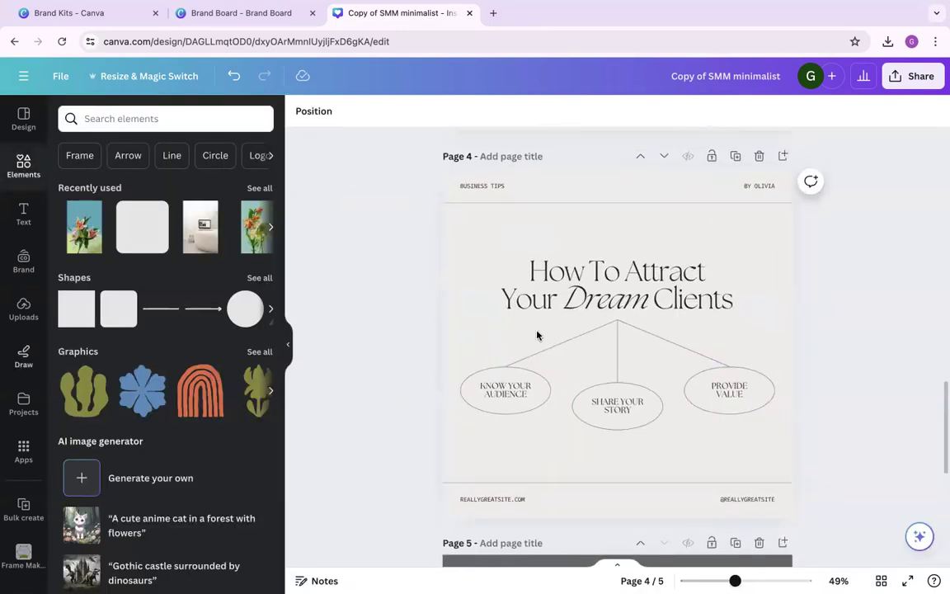
pyautogui.click(458, 246)
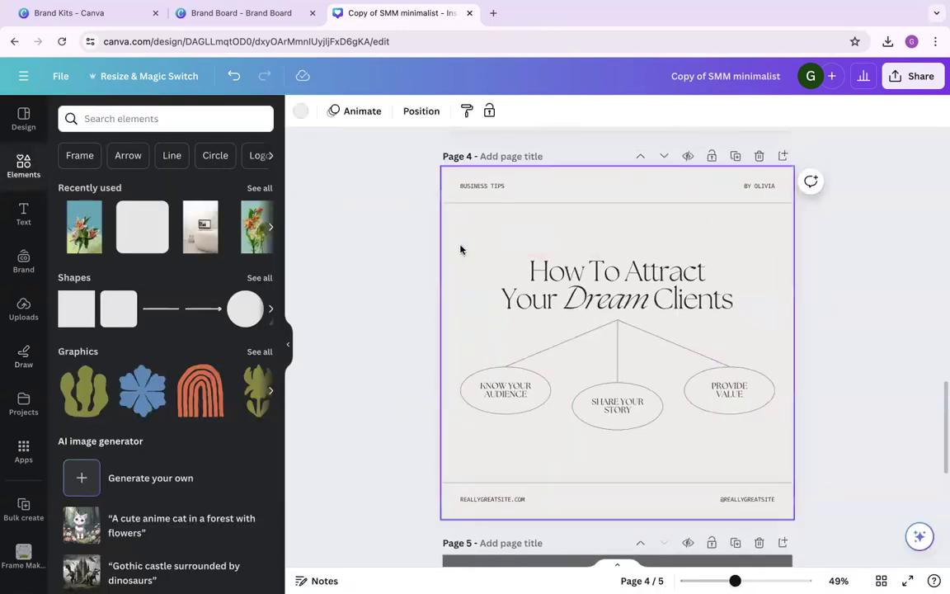
pyautogui.click(24, 263)
pyautogui.moveTo(146, 419)
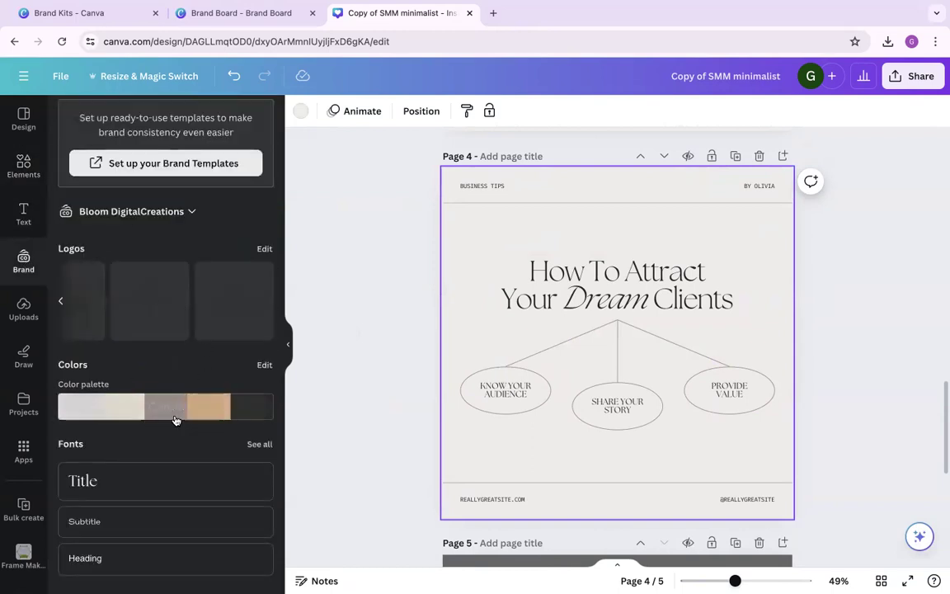
pyautogui.moveTo(171, 409)
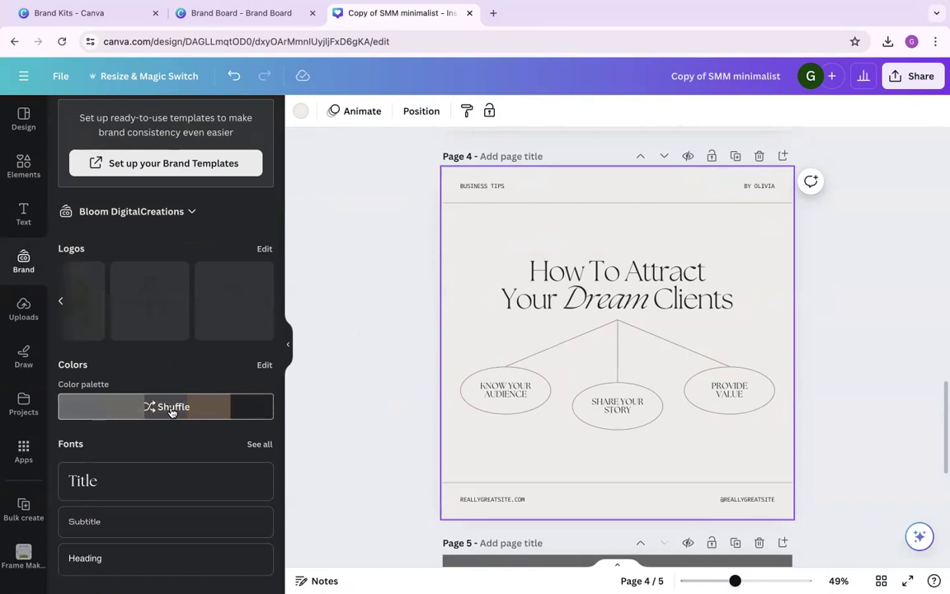
pyautogui.scroll(-1, 170, 410)
pyautogui.click(171, 397)
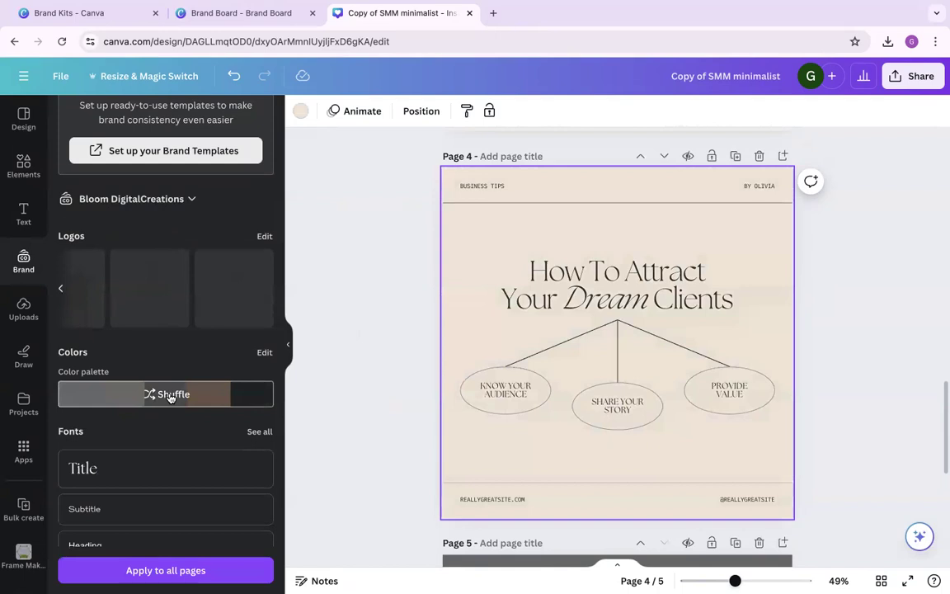
# Step: Shuffle the Bloom DigitalCreations palette on page 4 until it has a dark background with light text and lines
pyautogui.click(171, 397)
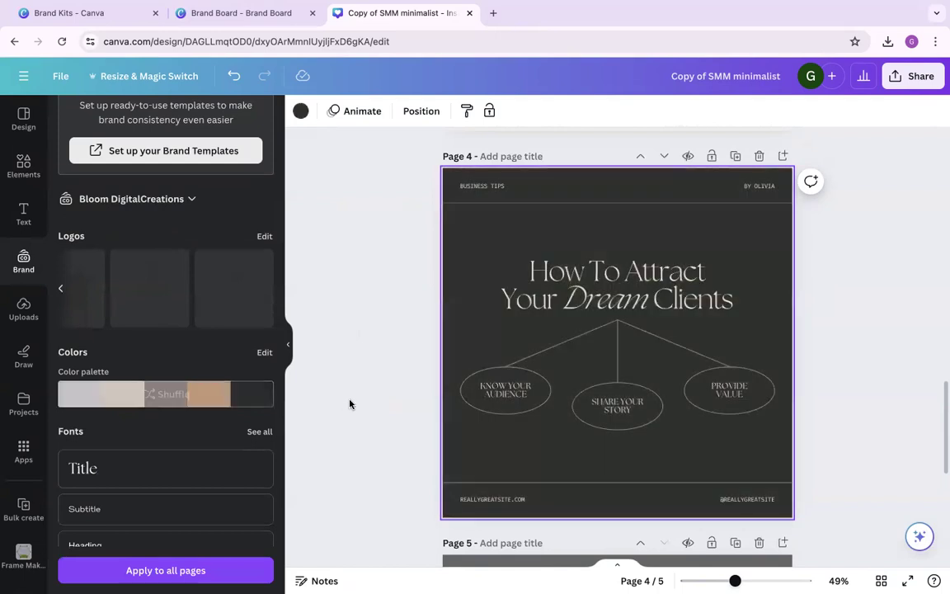
pyautogui.click(378, 403)
pyautogui.click(157, 398)
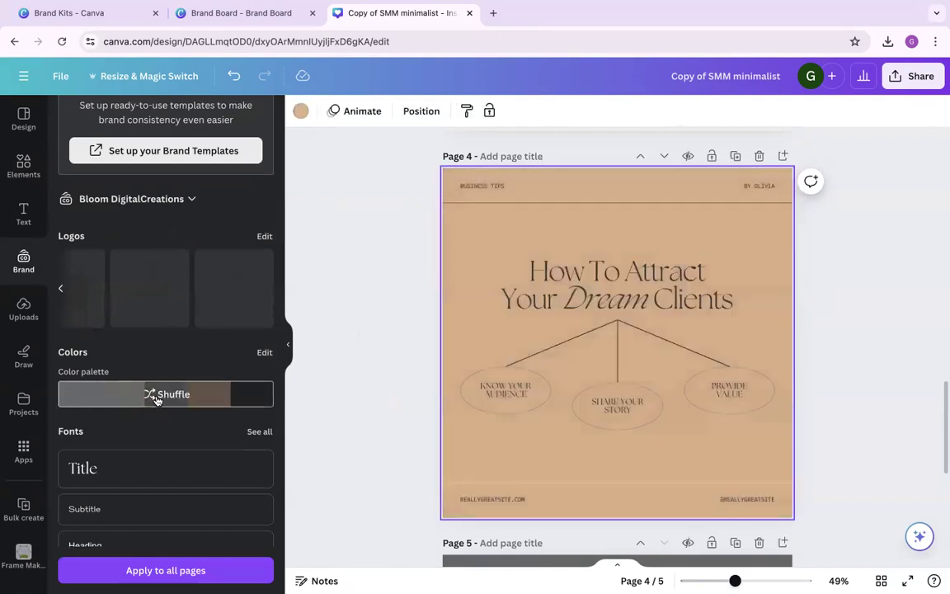
pyautogui.click(156, 398)
pyautogui.click(157, 399)
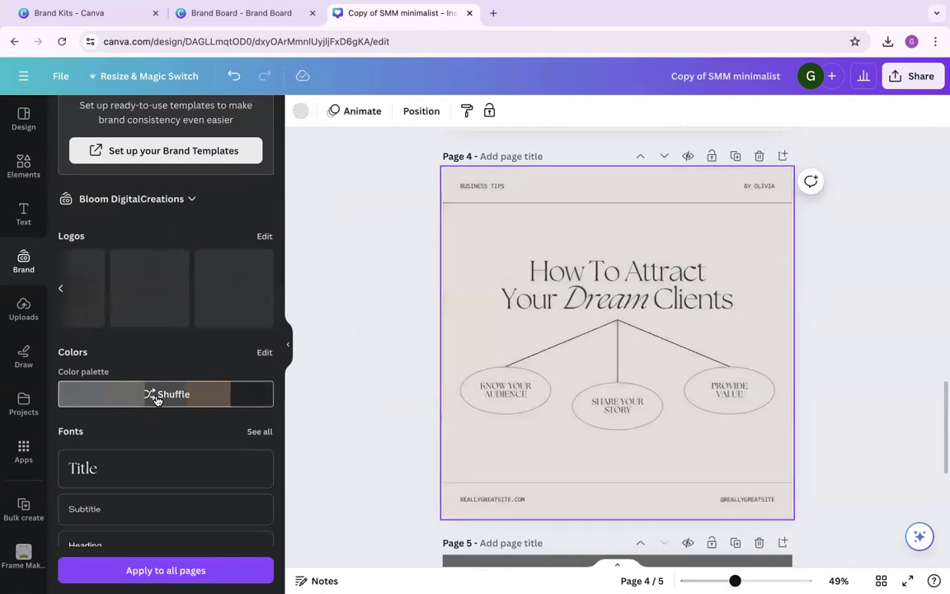
pyautogui.click(157, 398)
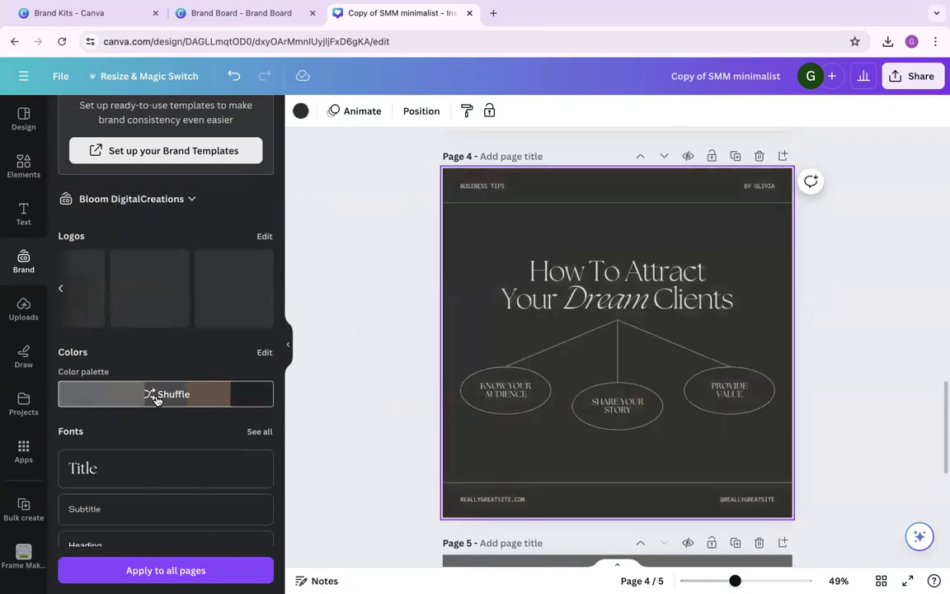
pyautogui.click(157, 399)
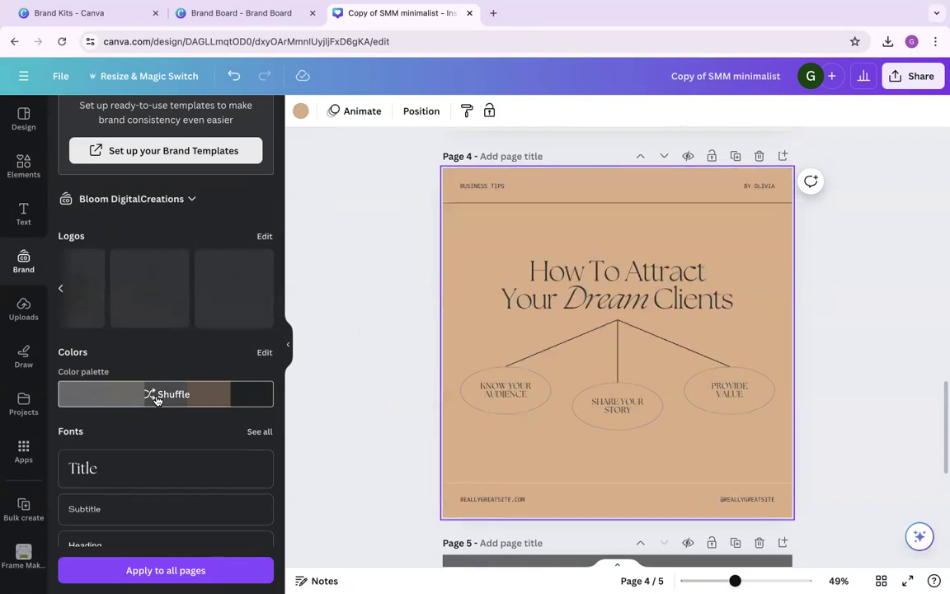
pyautogui.click(155, 396)
pyautogui.click(403, 418)
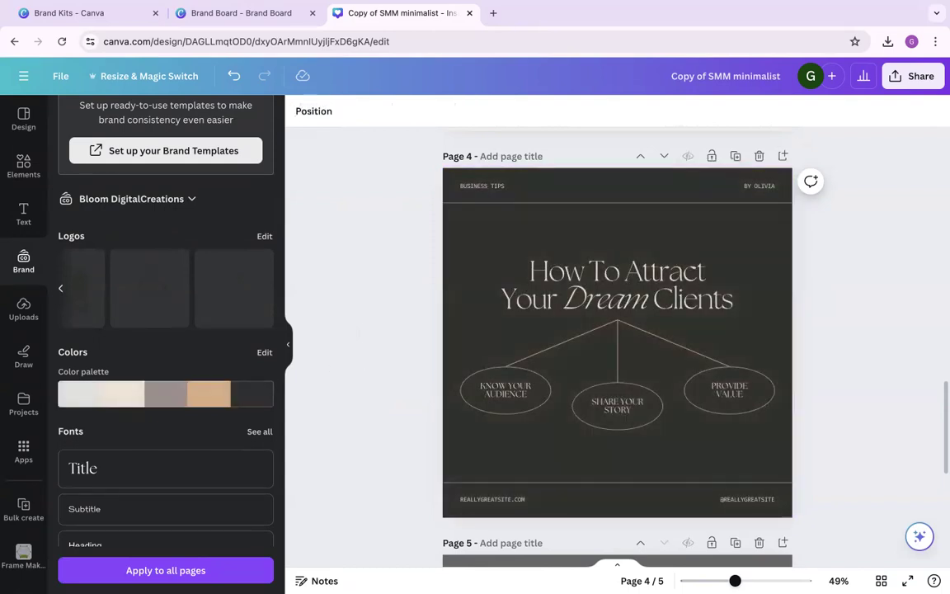
# Step: In the grid overview of all pages, move the dark "How To Attract Your Dream Clients" page after the Bloom logo page
pyautogui.click(881, 580)
pyautogui.moveTo(528, 214); pyautogui.dragTo(755, 235)
pyautogui.click(447, 332)
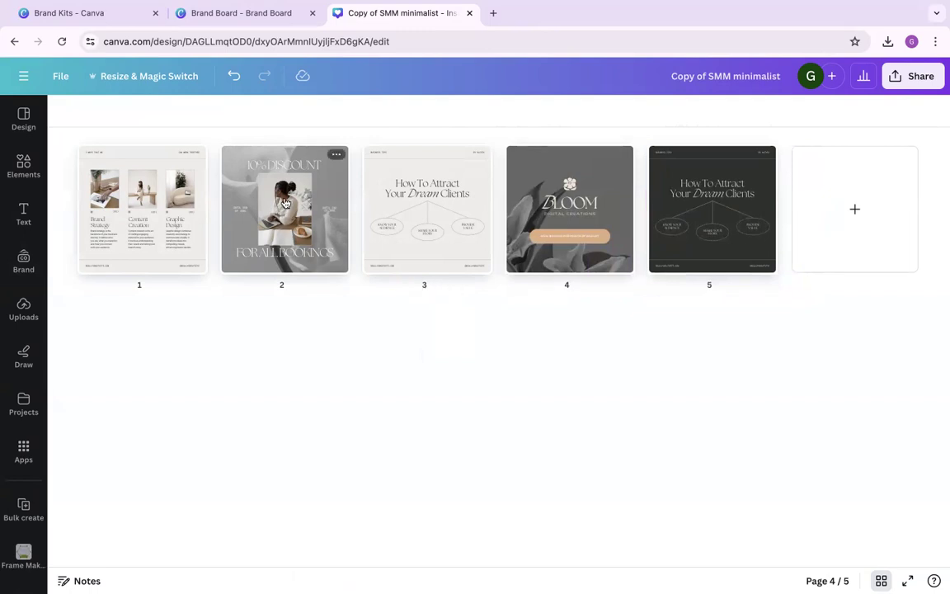
# Step: Search the resize options for "linked" and select the LinkedIn Carousel size, 1200 × 1500 px
pyautogui.click(145, 77)
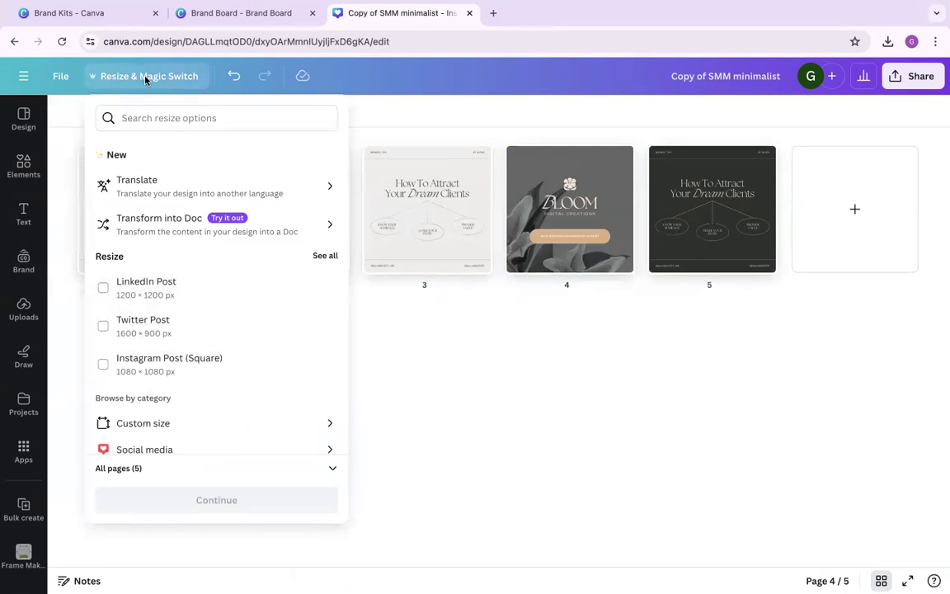
pyautogui.click(170, 119)
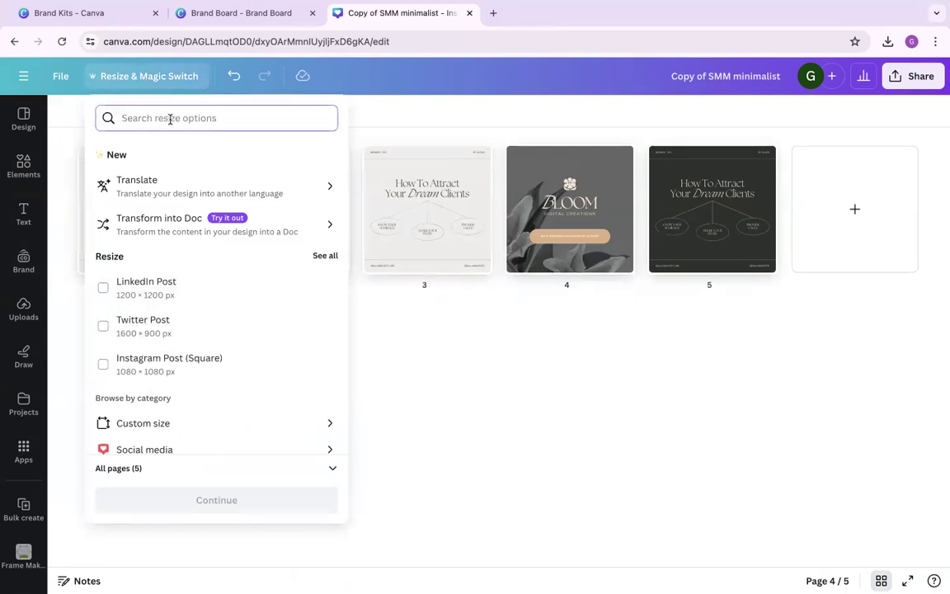
pyautogui.write('linked')
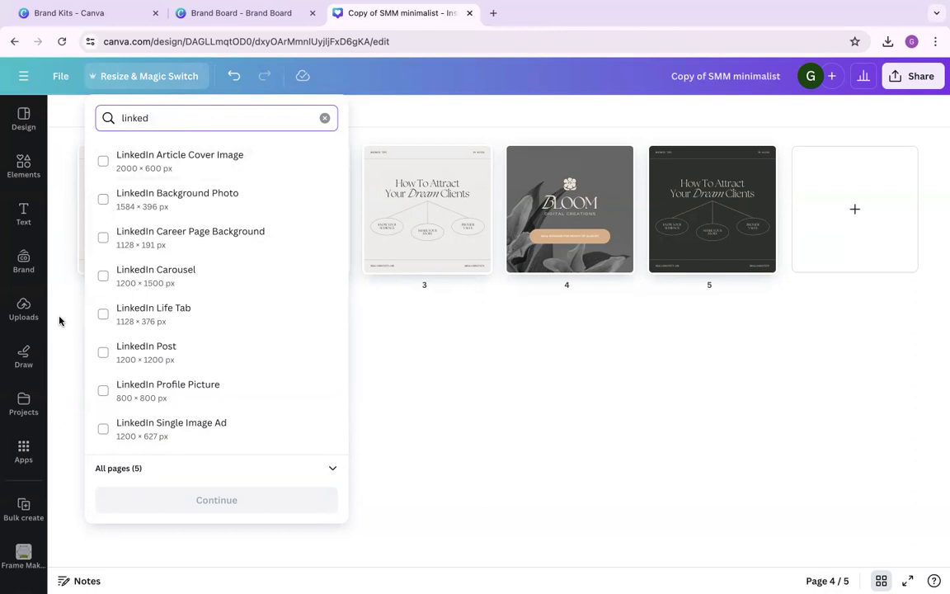
pyautogui.click(155, 285)
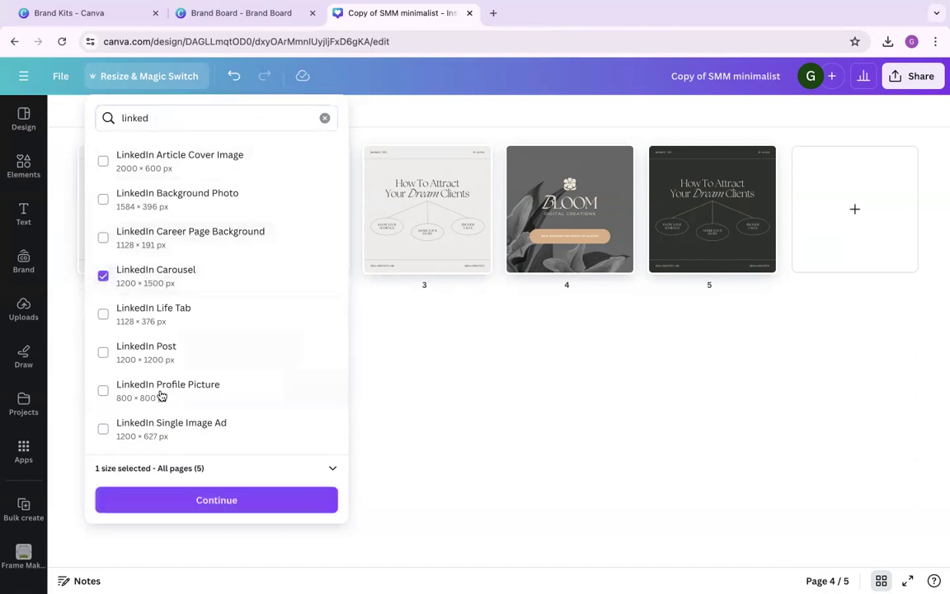
pyautogui.click(217, 501)
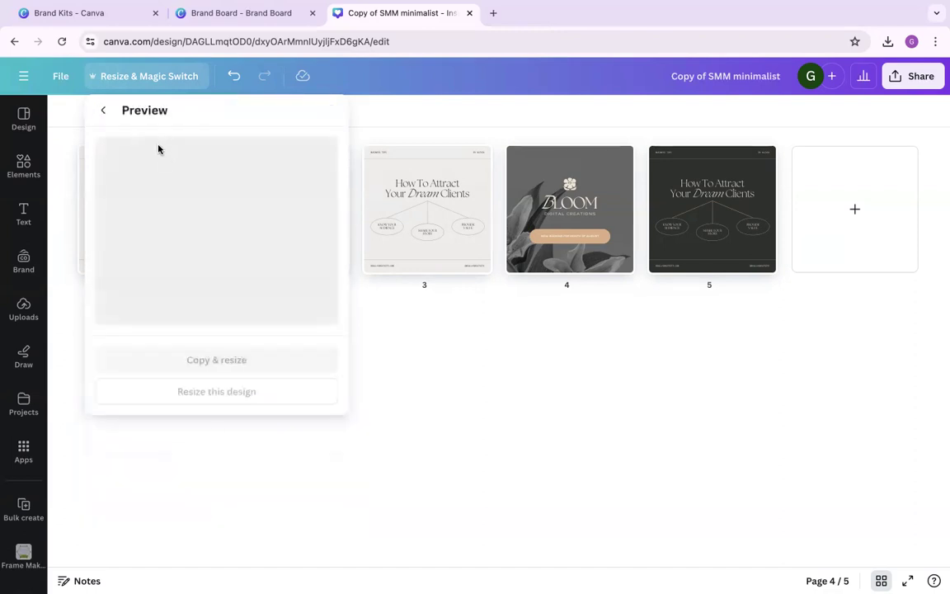
pyautogui.click(106, 113)
# Step: Search the resize options for "pinterest pin" and add the Pinterest Carousel Ad size, 1000 × 1500 px, to the selection
pyautogui.doubleClick(196, 120)
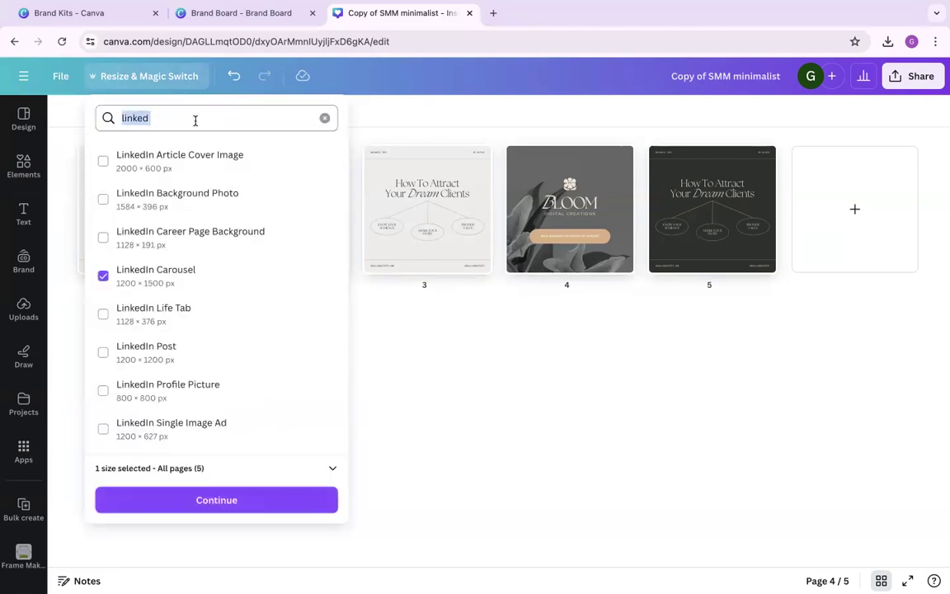
pyautogui.write('pinteres')
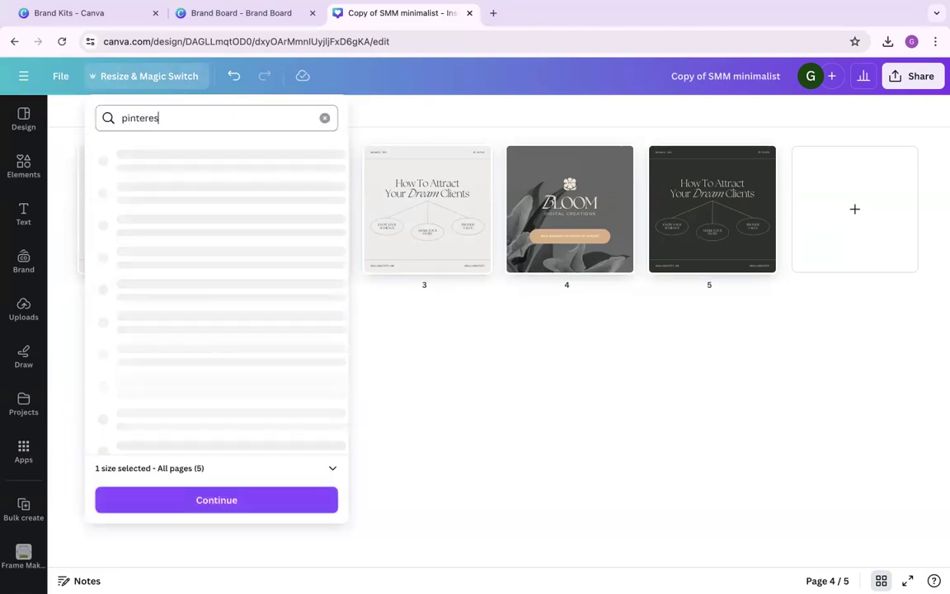
pyautogui.write('t pin')
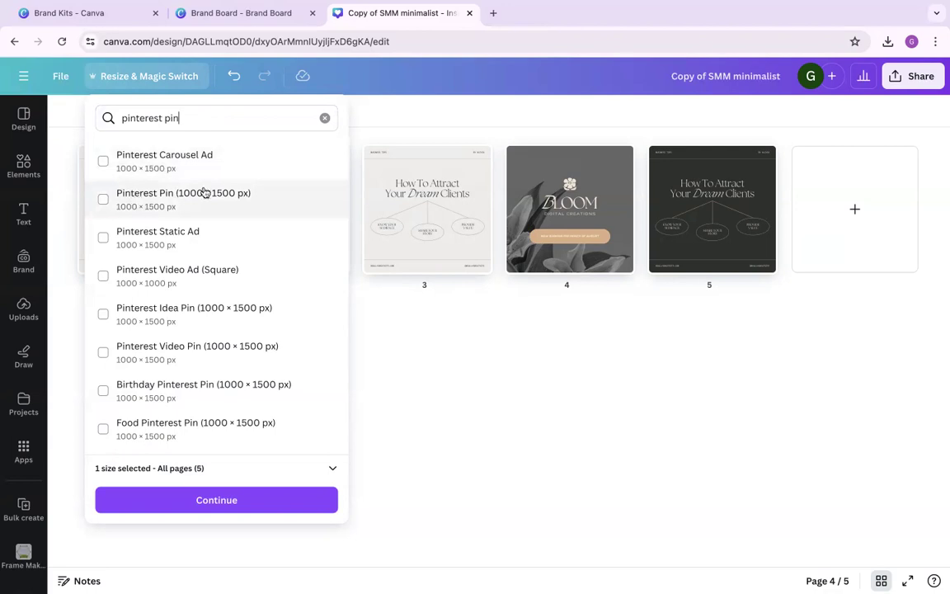
pyautogui.click(152, 176)
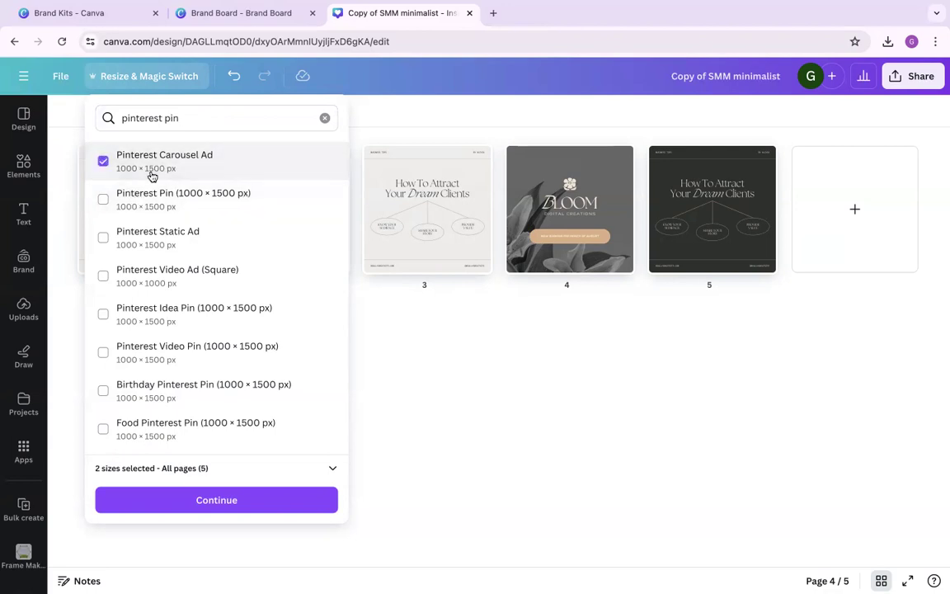
pyautogui.click(248, 478)
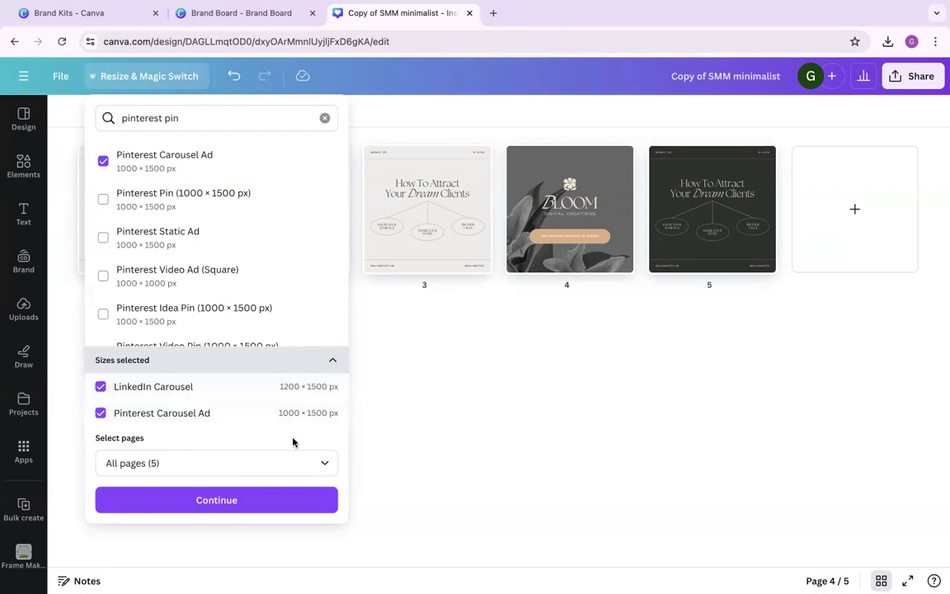
# Step: Resize all five pages into two new designs, a LinkedIn Carousel and a Pinterest Carousel Ad, and open them
pyautogui.click(206, 500)
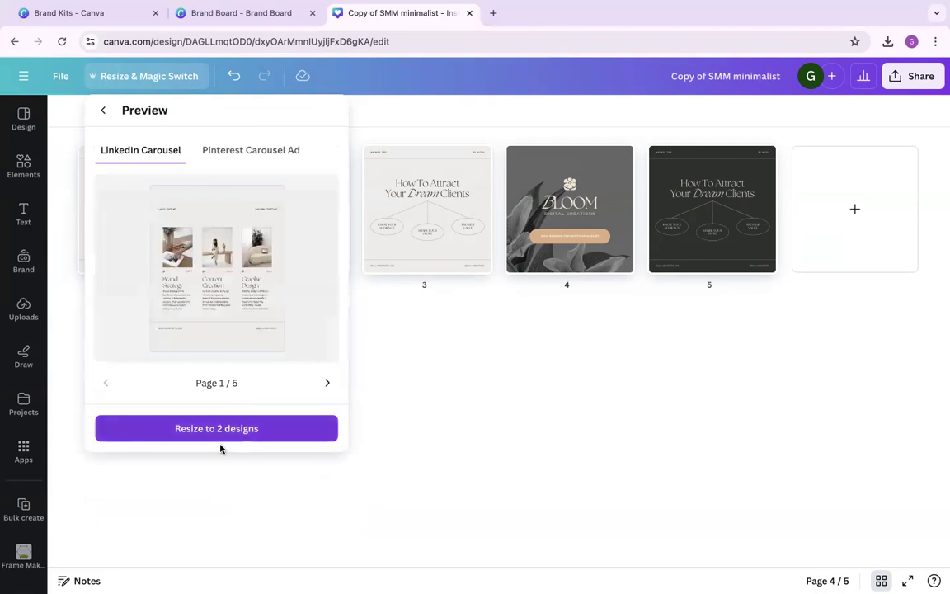
pyautogui.click(231, 430)
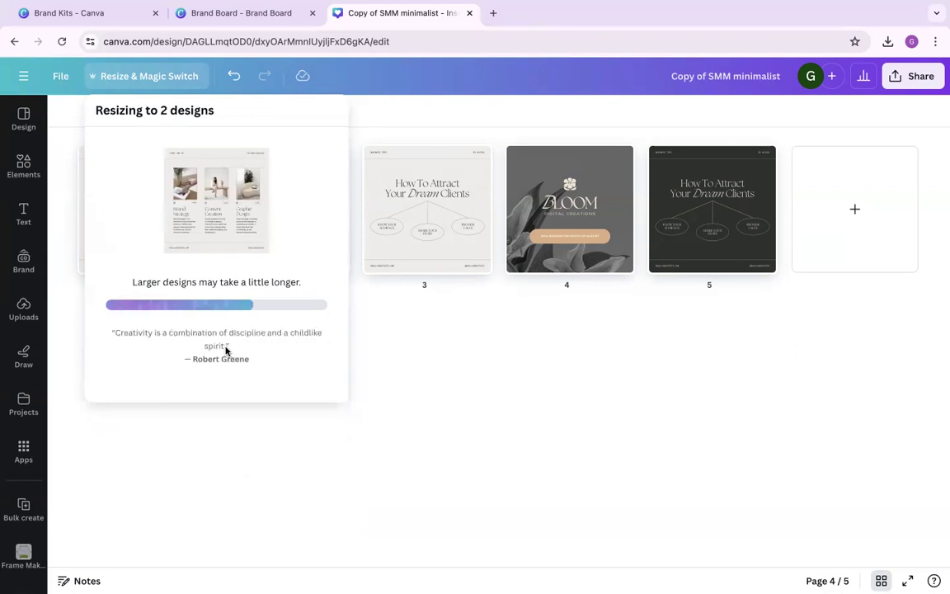
pyautogui.click(233, 305)
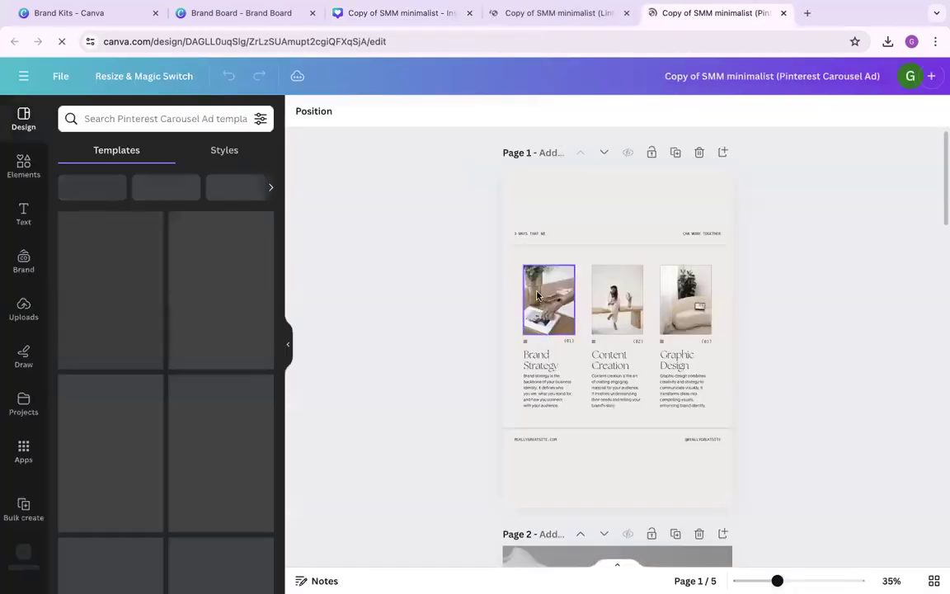
# Step: Compare the LinkedIn Carousel and Pinterest Carousel Ad copies with the original Instagram design
pyautogui.click(569, 14)
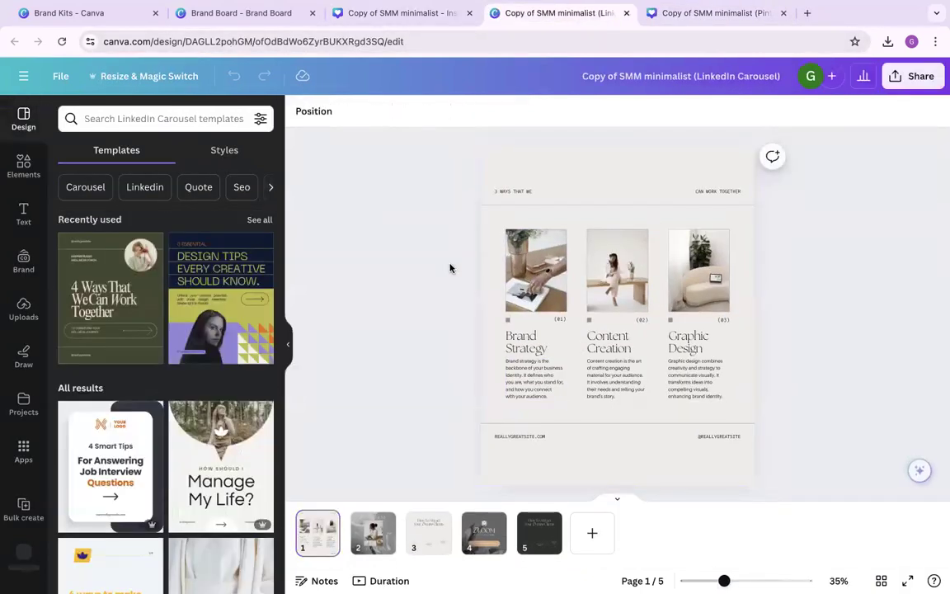
pyautogui.click(382, 10)
pyautogui.click(433, 395)
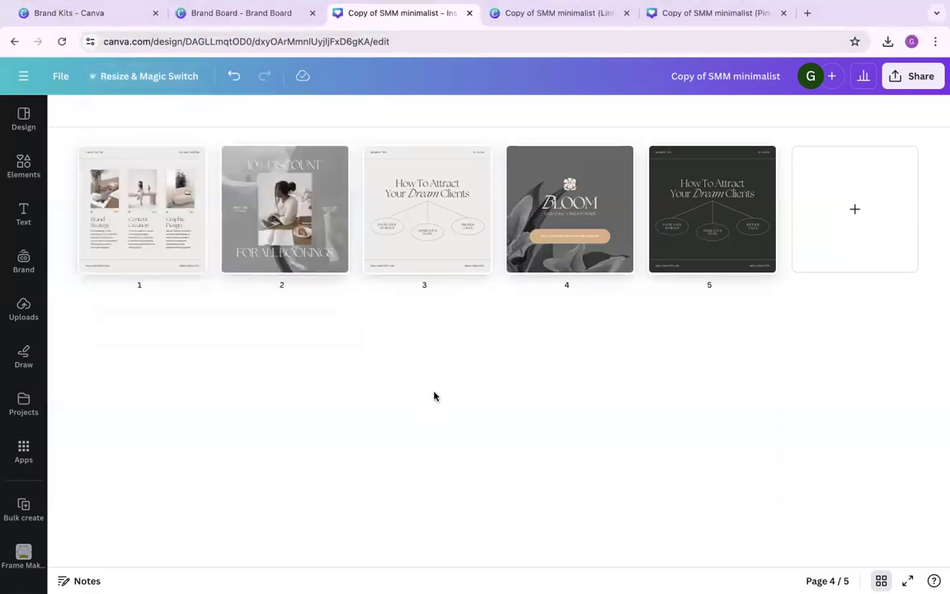
pyautogui.click(557, 15)
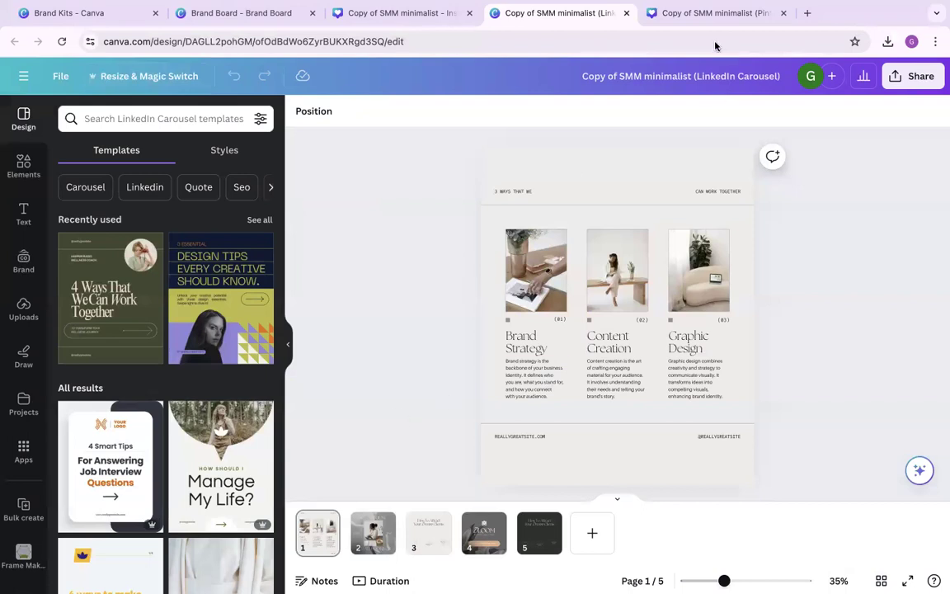
pyautogui.click(668, 12)
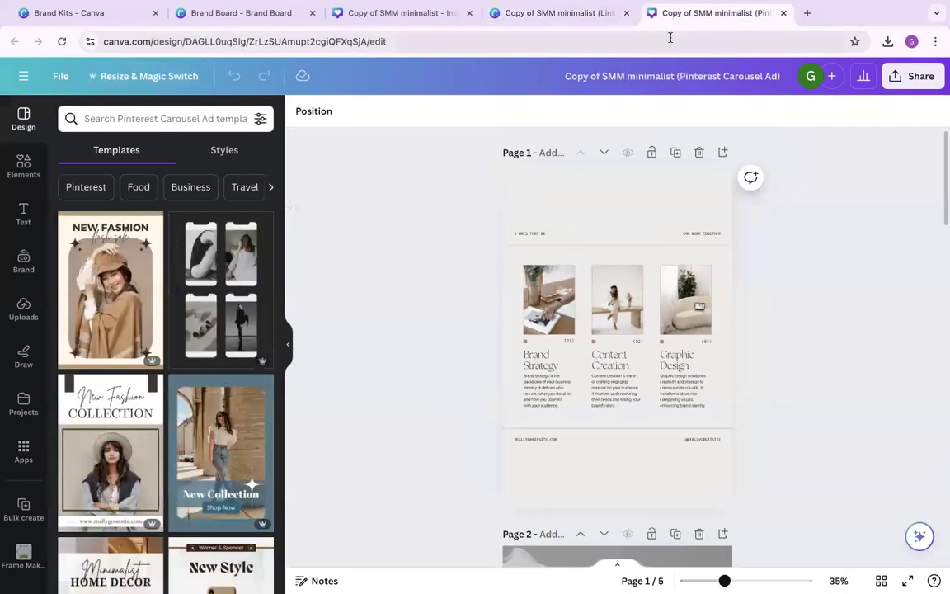
# Step: On page 1 of the LinkedIn Carousel design, move the header texts and their divider line up toward the page's top edge
pyautogui.click(563, 13)
pyautogui.moveTo(487, 186); pyautogui.dragTo(788, 205)
pyautogui.moveTo(543, 199); pyautogui.dragTo(544, 173)
pyautogui.click(841, 260)
pyautogui.moveTo(765, 453); pyautogui.dragTo(452, 414)
pyautogui.click(880, 407)
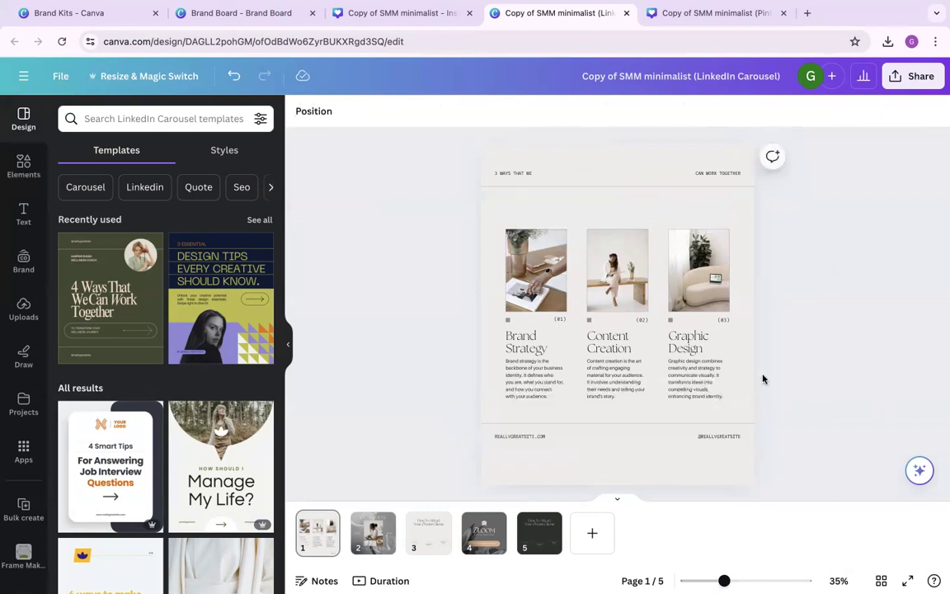
# Step: Return to the original Copy of SMM minimalist design and download all five pages as PNG at size 1
pyautogui.click(403, 13)
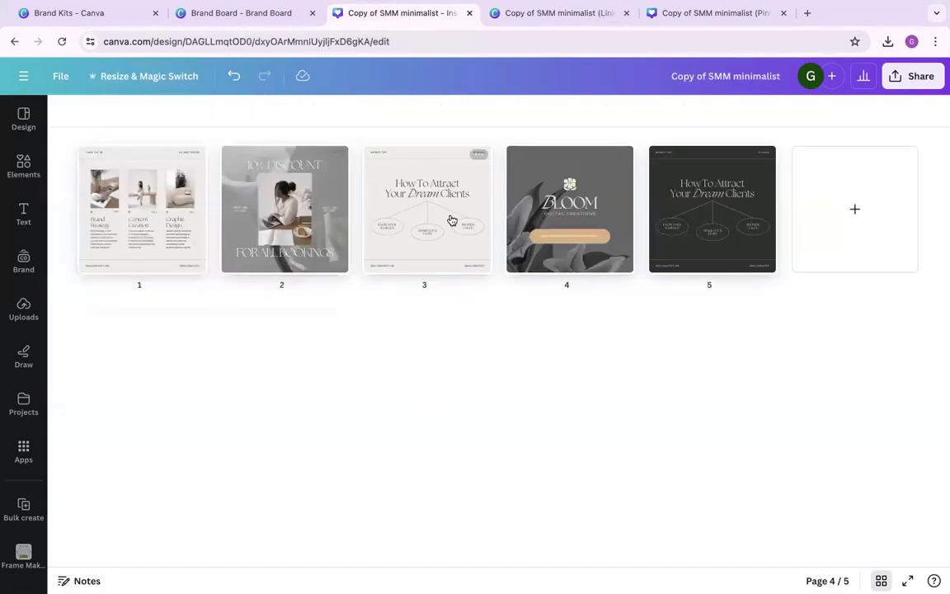
pyautogui.moveTo(498, 203)
pyautogui.click(917, 80)
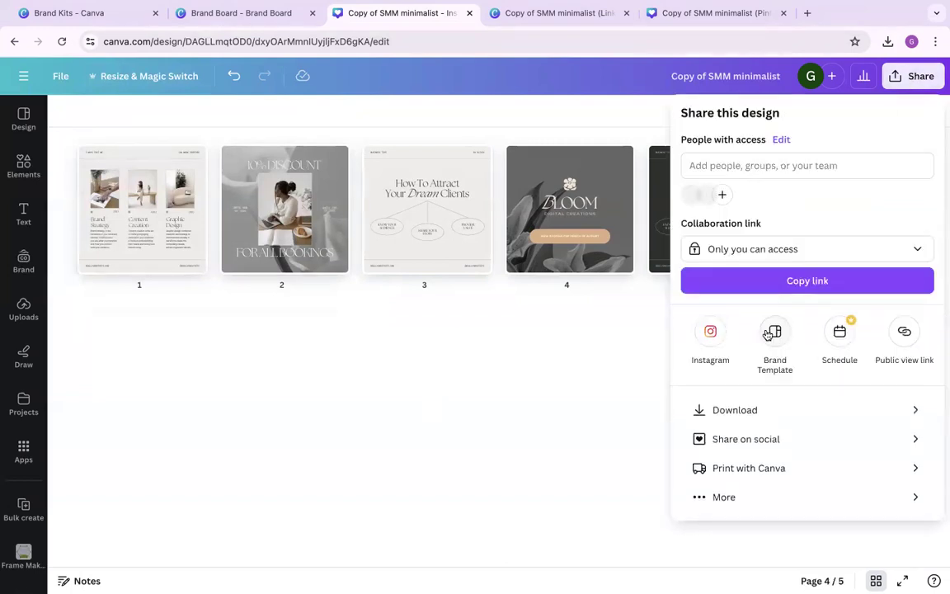
pyautogui.click(749, 413)
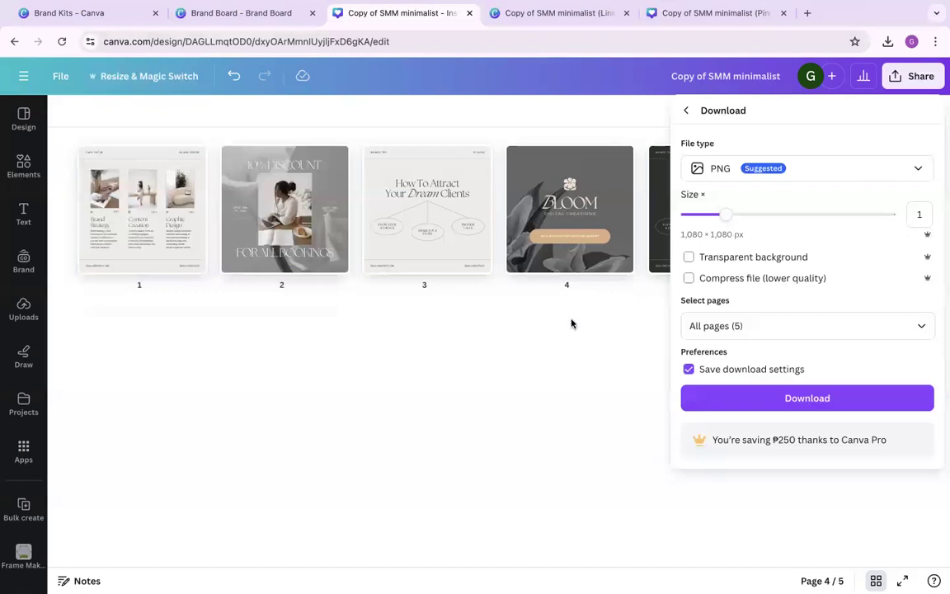
pyautogui.click(783, 399)
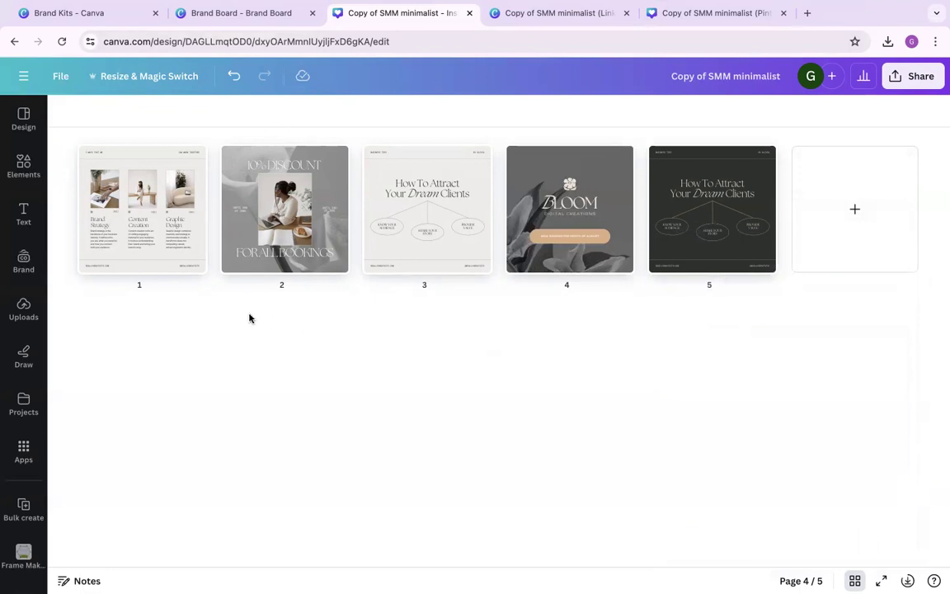
# Step: Title page 1 "about me post" and page 2 "discount post"
pyautogui.click(143, 284)
pyautogui.click(167, 309)
pyautogui.click(151, 288)
pyautogui.write('about me post')
pyautogui.click(280, 319)
pyautogui.click(276, 294)
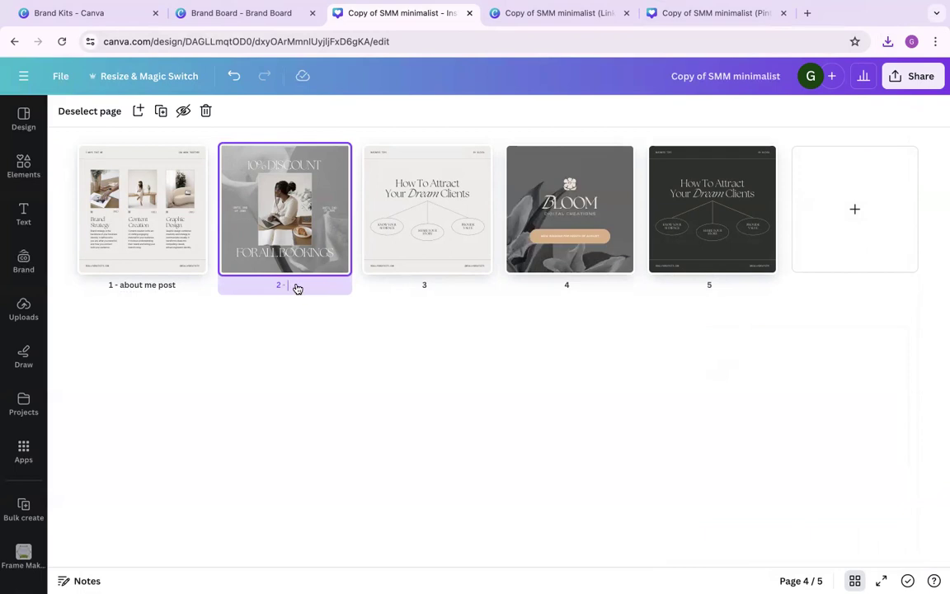
pyautogui.write('discount post')
pyautogui.click(458, 293)
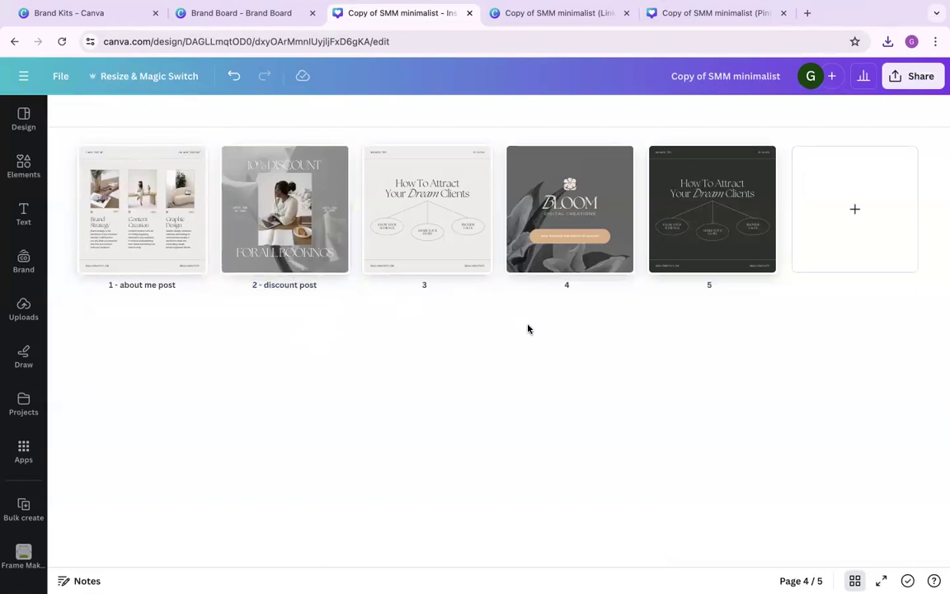
pyautogui.click(908, 76)
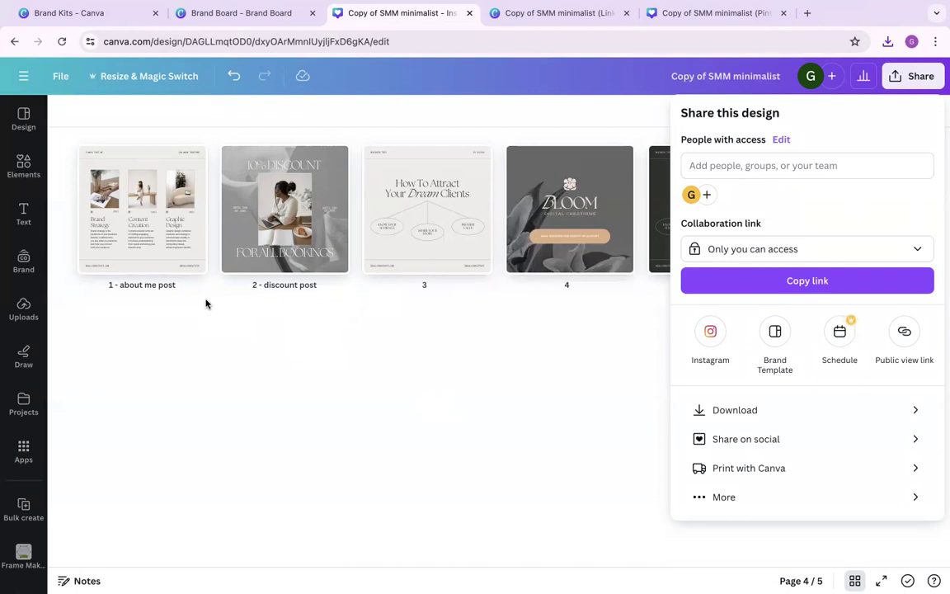
pyautogui.click(144, 295)
pyautogui.click(148, 258)
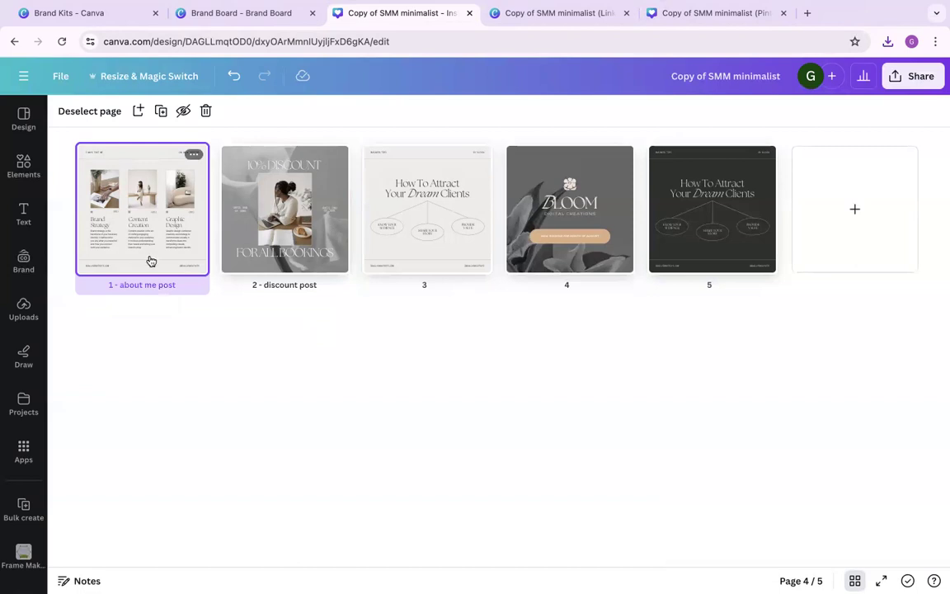
pyautogui.click(393, 353)
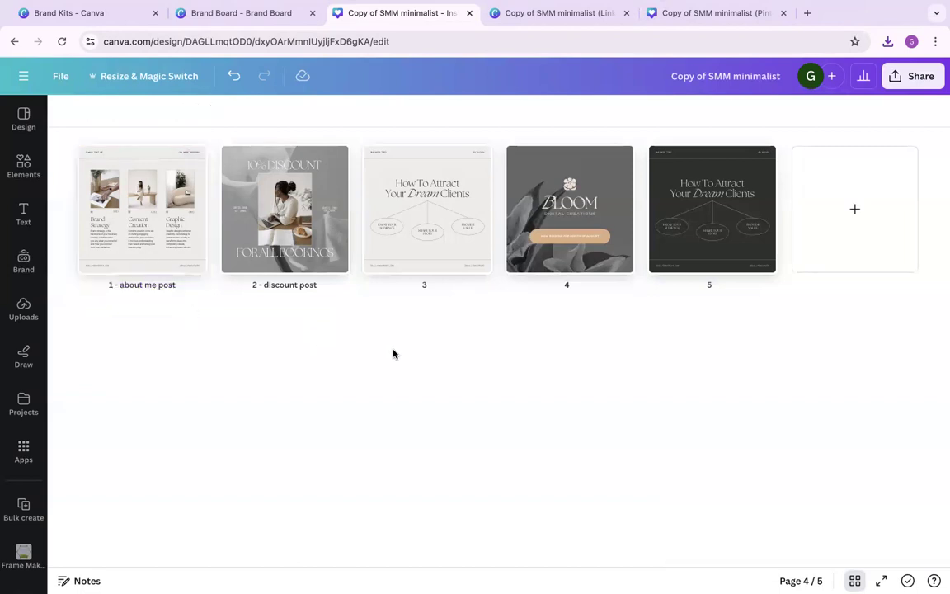
pyautogui.click(570, 237)
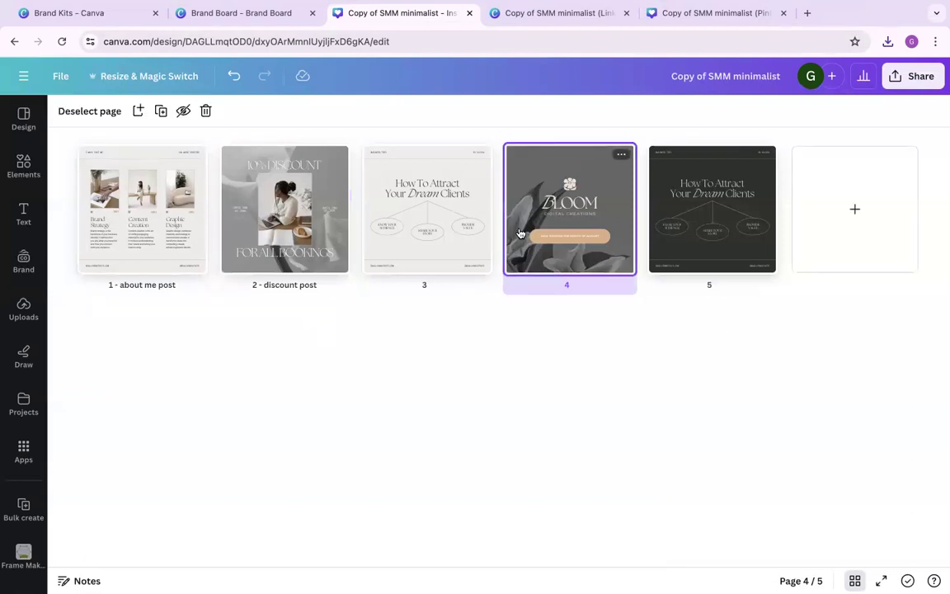
# Step: Hide page 4 in the grid view and open the design's download settings
pyautogui.rightClick(574, 232)
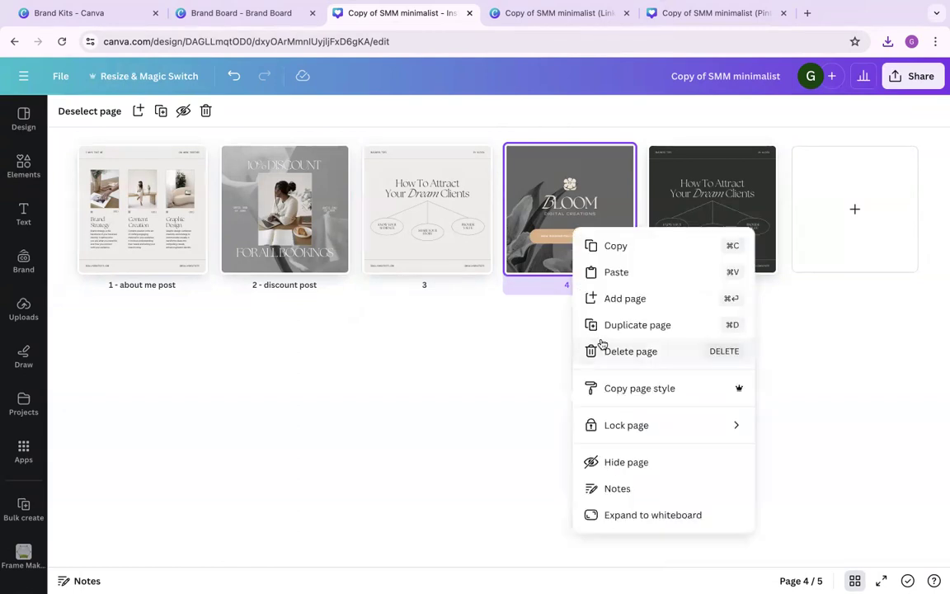
pyautogui.click(599, 462)
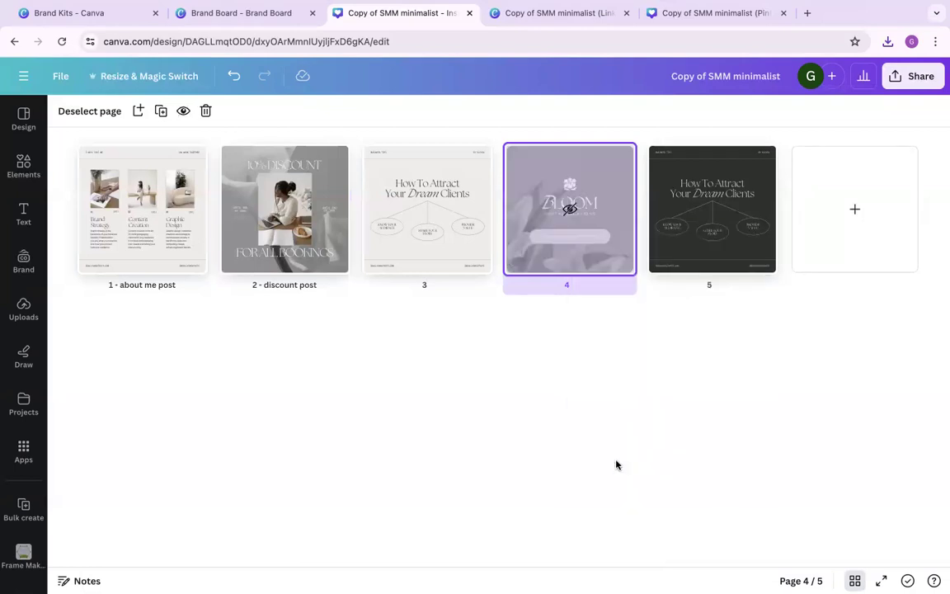
pyautogui.click(909, 76)
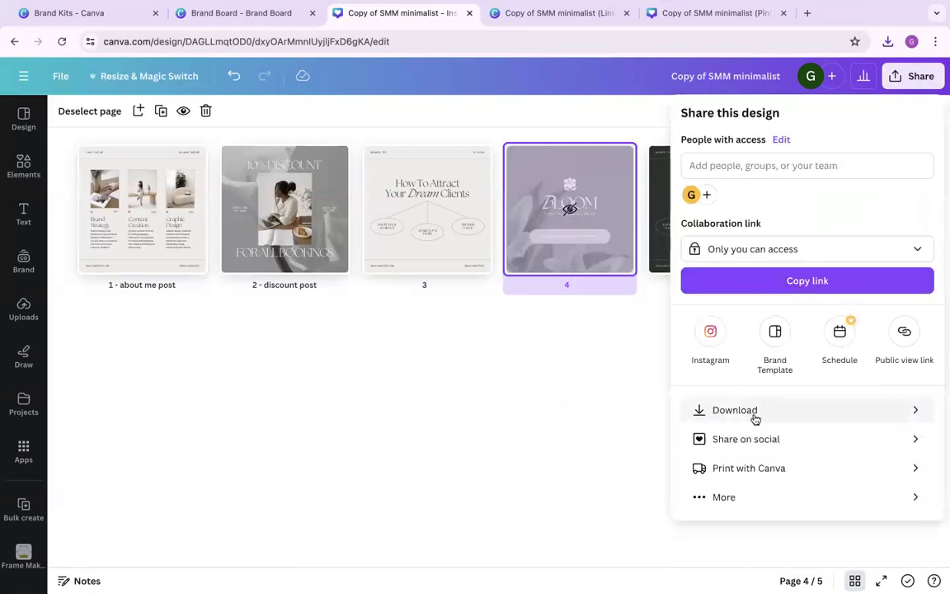
pyautogui.click(697, 410)
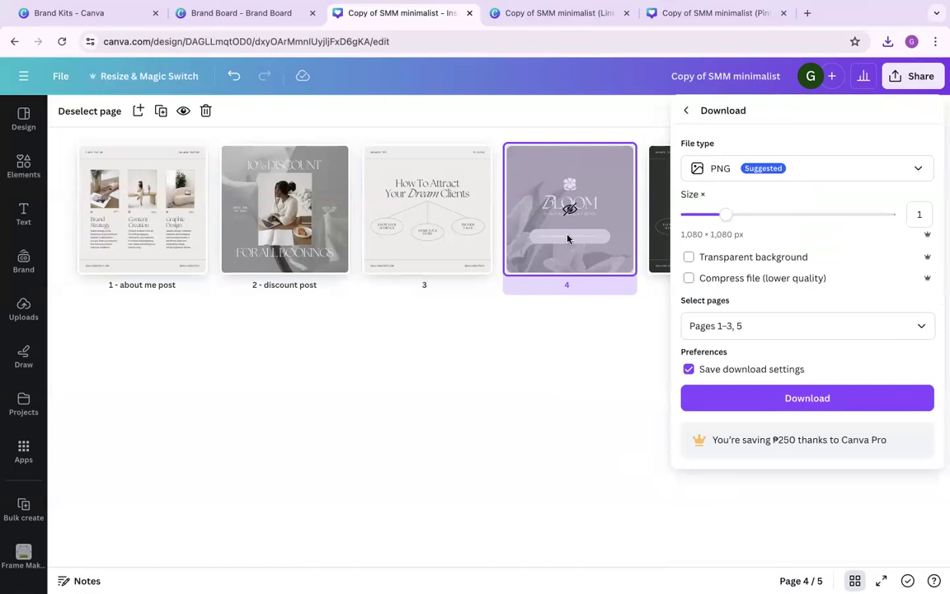
# Step: Limit the PNG download's page selection to the page range 2-3
pyautogui.click(755, 327)
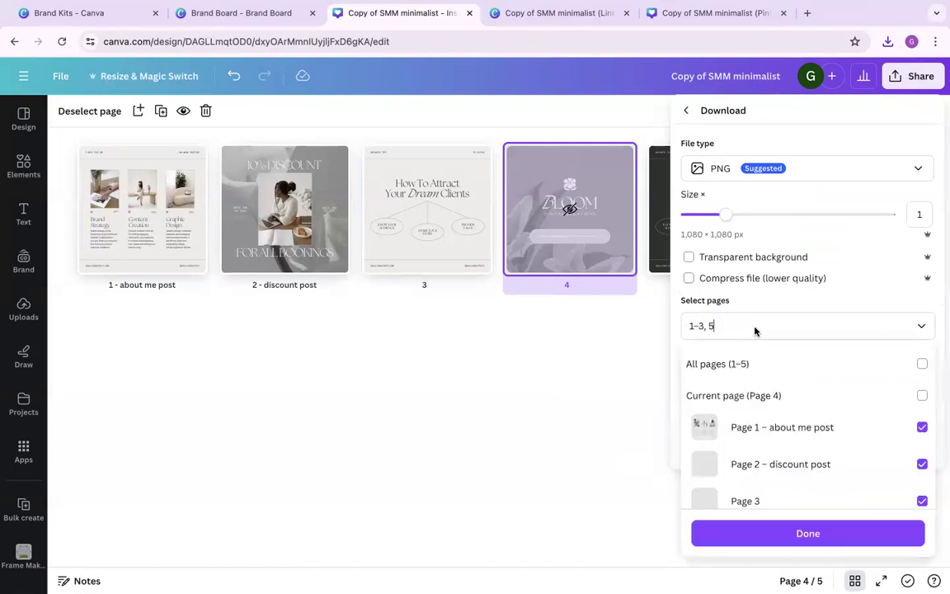
pyautogui.press('BackSpace')
pyautogui.press('BackSpace')
pyautogui.press('BackSpace')
pyautogui.press('BackSpace')
pyautogui.press('BackSpace')
pyautogui.press('BackSpace')
pyautogui.write('2')
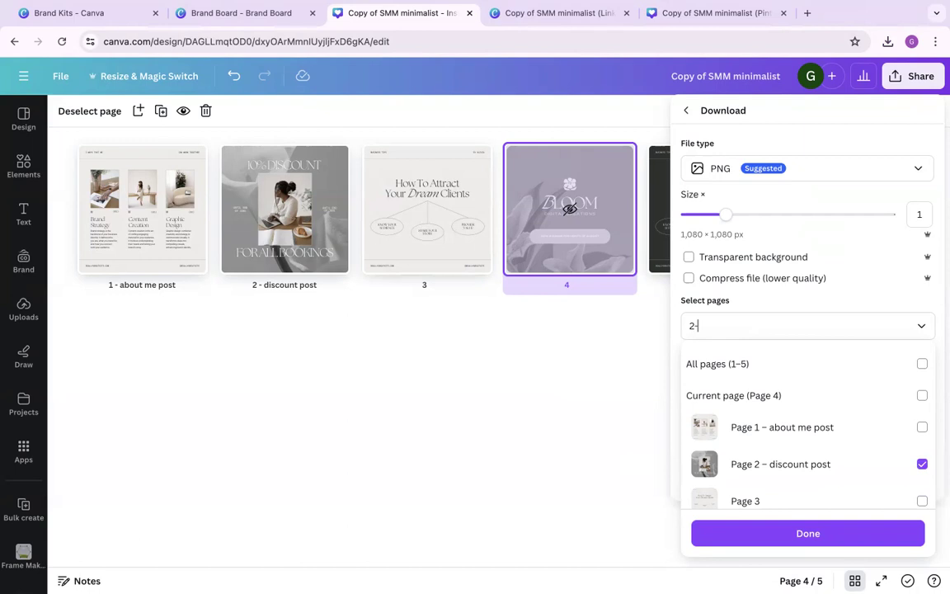
pyautogui.write('-3')
pyautogui.click(829, 533)
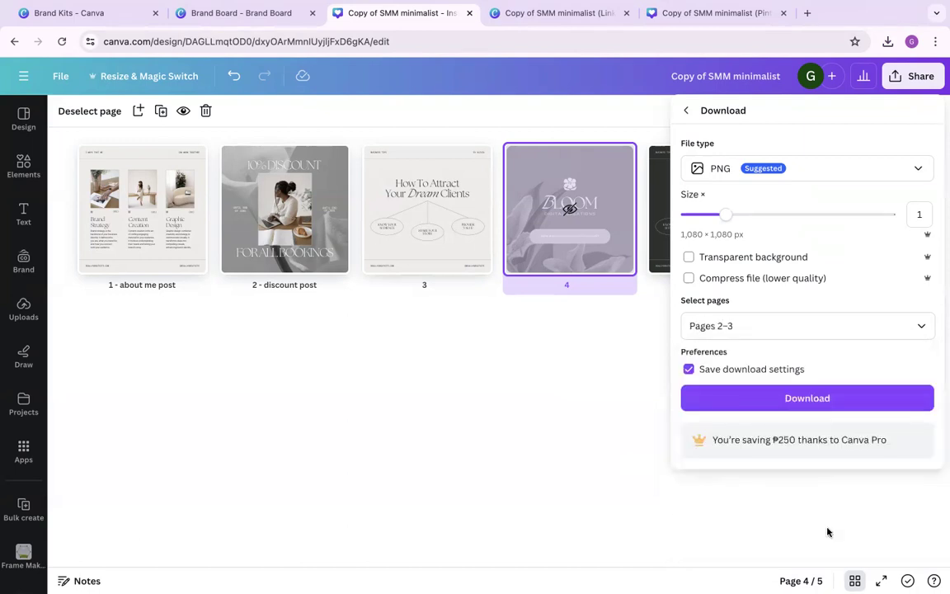
# Step: Deselect pages 2 and 3 in the download's page selection
pyautogui.click(768, 325)
pyautogui.scroll(-2, 907, 470)
pyautogui.click(922, 373)
pyautogui.click(921, 410)
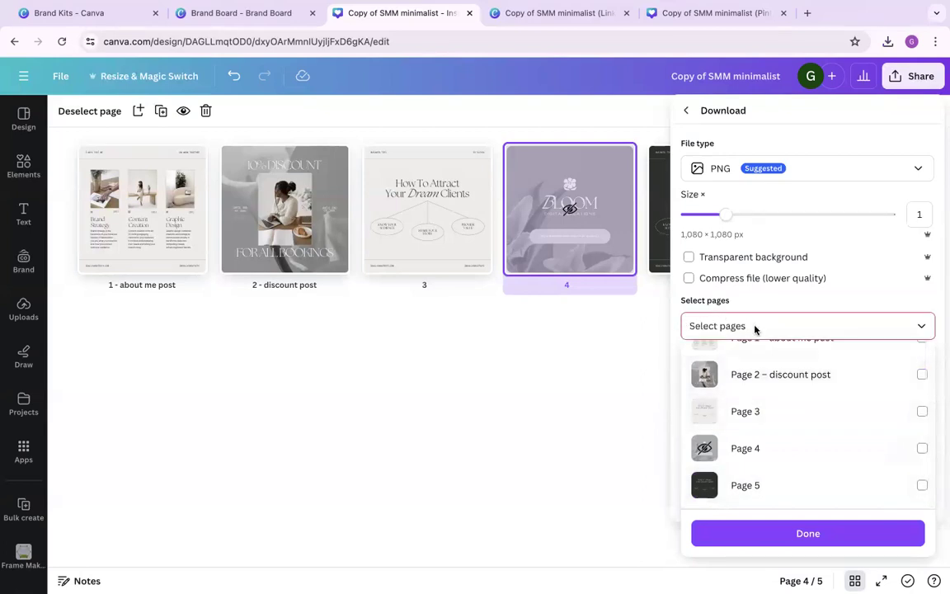
# Step: Set the download's page selection to page 3 only, and close the download settings without downloading
pyautogui.click(718, 325)
pyautogui.click(720, 328)
pyautogui.write('3')
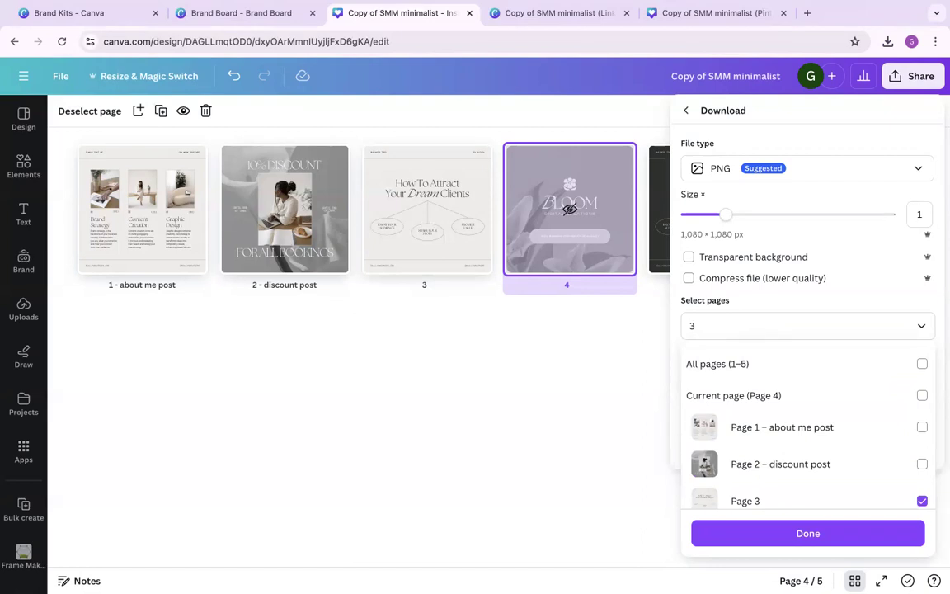
pyautogui.press('BackSpace')
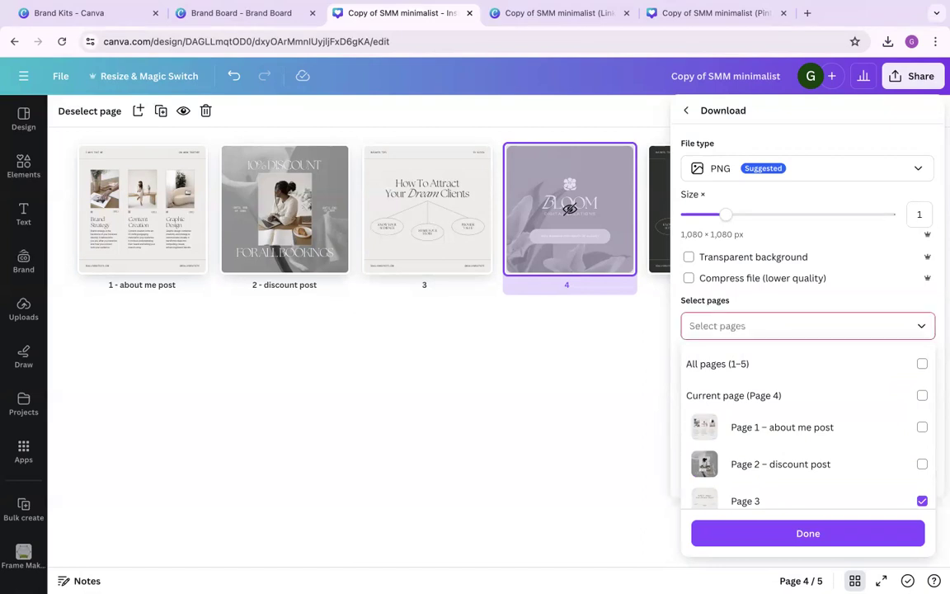
pyautogui.write('30')
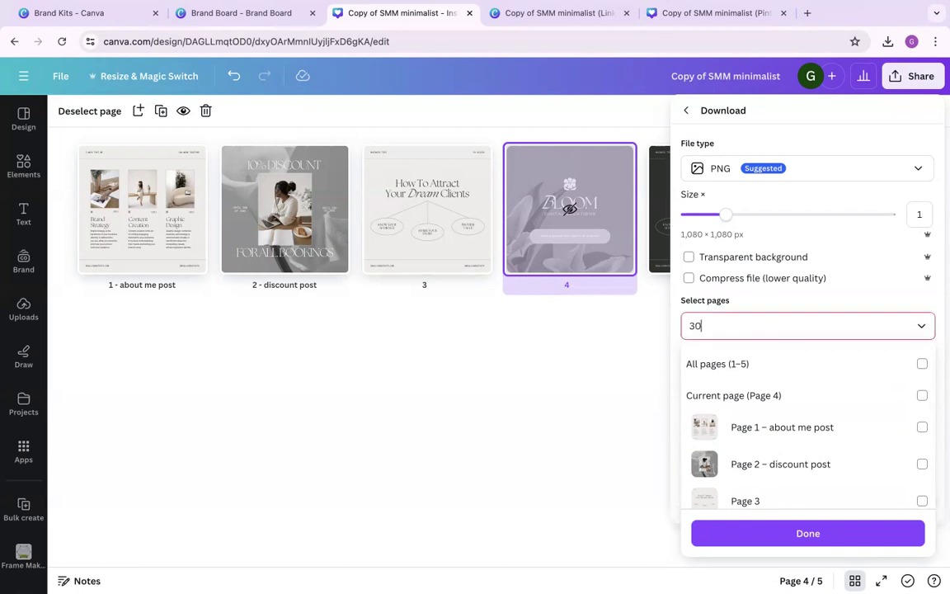
pyautogui.press('BackSpace')
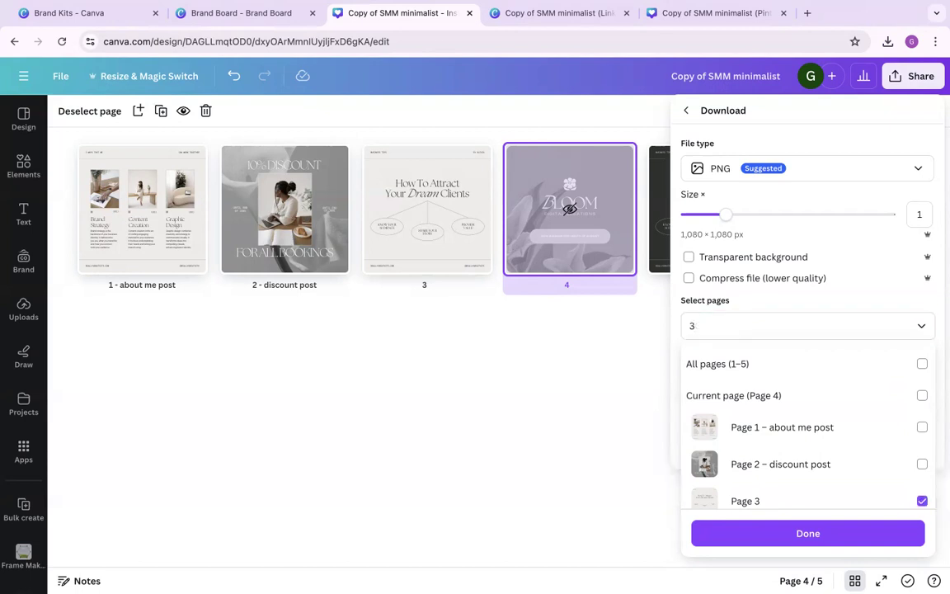
pyautogui.click(813, 532)
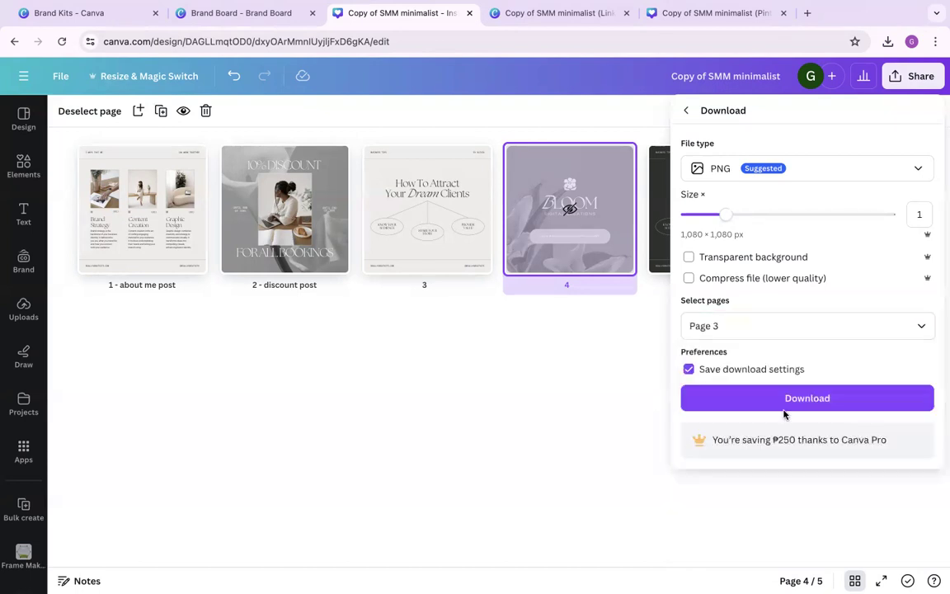
pyautogui.click(596, 407)
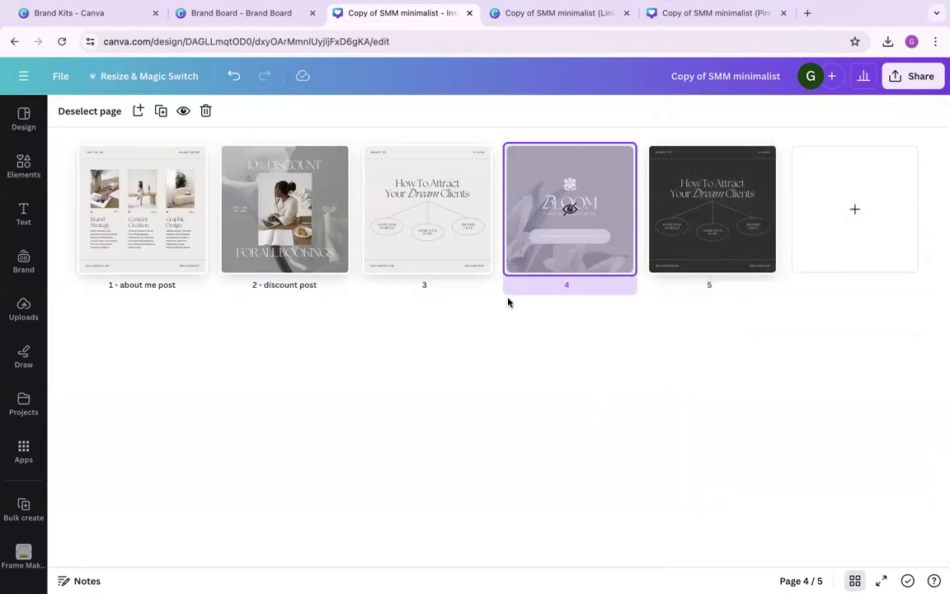
pyautogui.moveTo(364, 264)
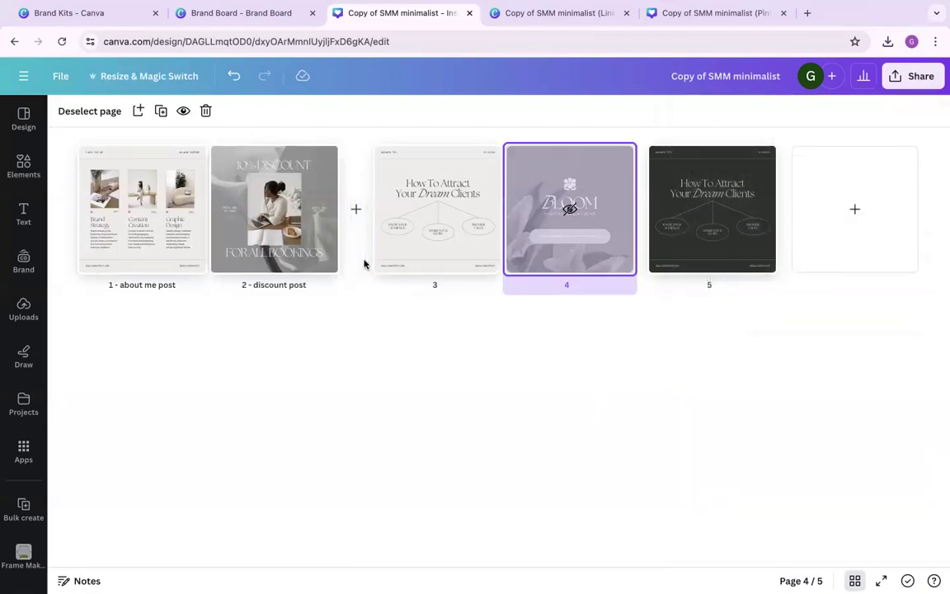